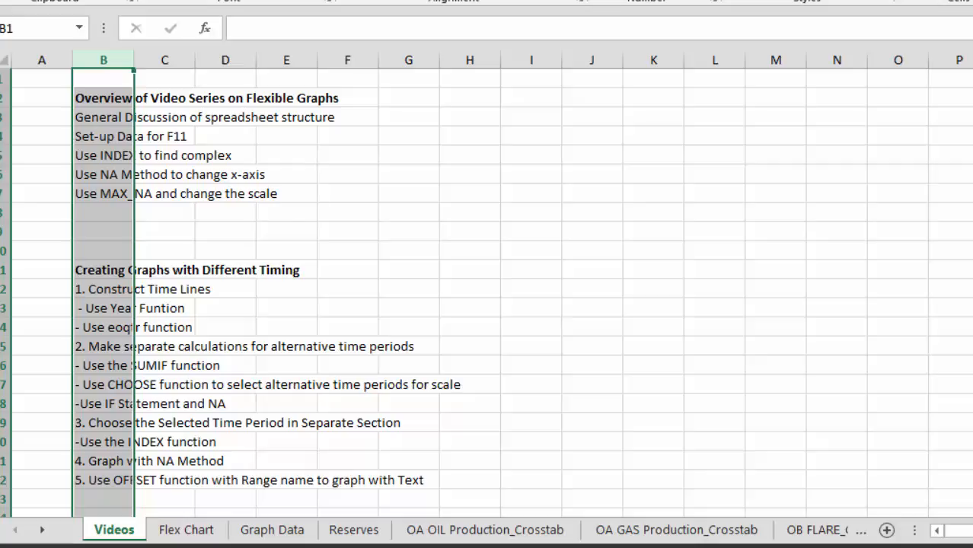
Step: Set the font size of all the outline text in column B to 16
{"action": "left_click", "coordinate": [280, 0]}
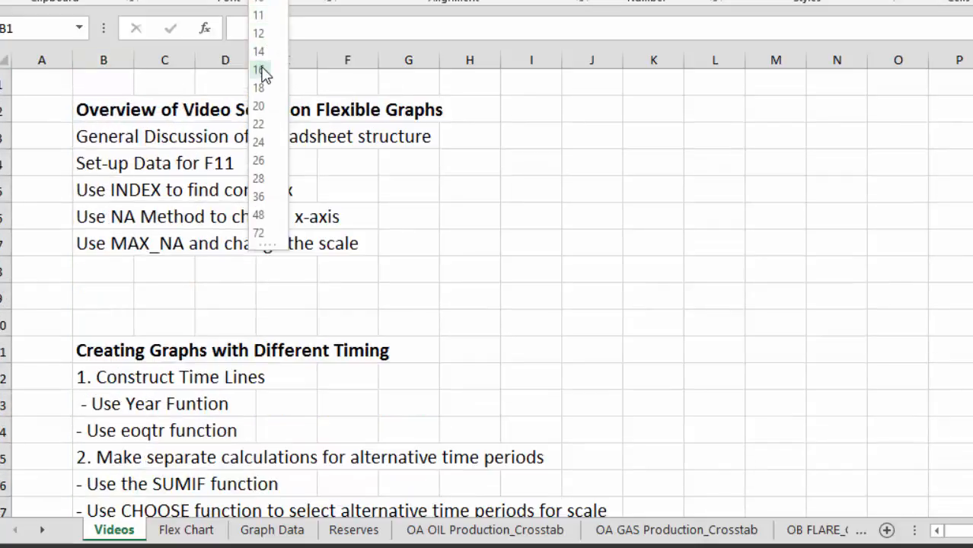
{"action": "left_click", "coordinate": [261, 70]}
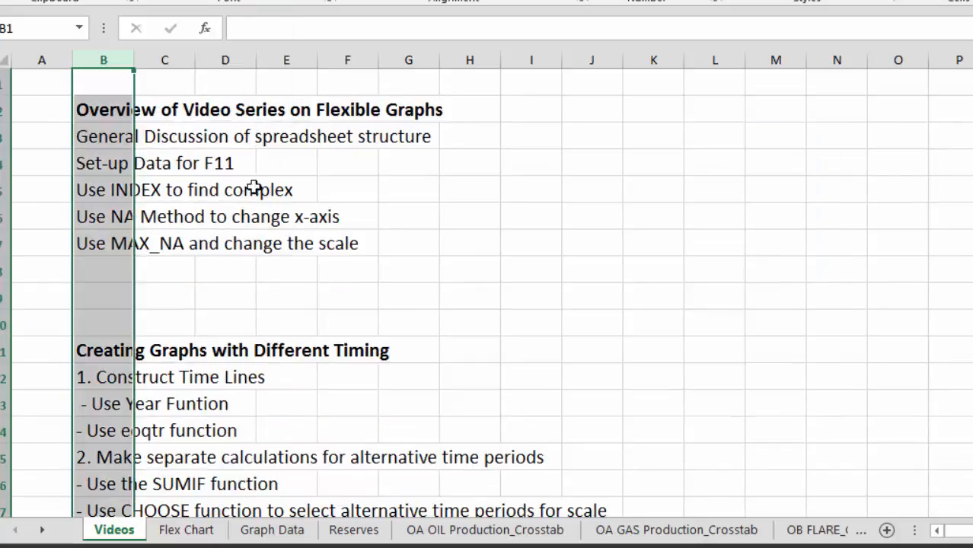
{"action": "left_click", "coordinate": [301, 282]}
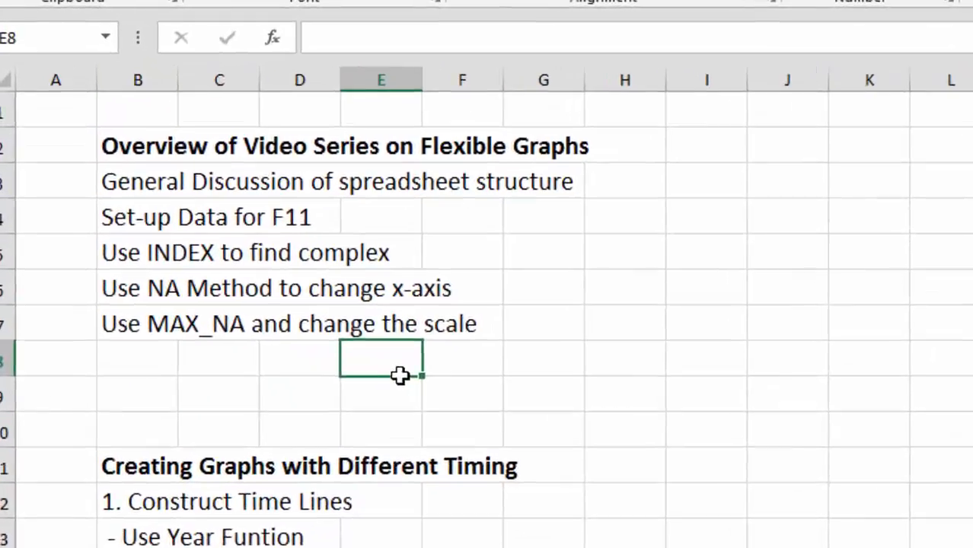
Step: Review the topics under the Overview of Video Series on Flexible Graphs heading, moving up column B to the General Discussion entry
{"action": "key", "text": "Left"}
{"action": "key", "text": "Left"}
{"action": "key", "text": "Left"}
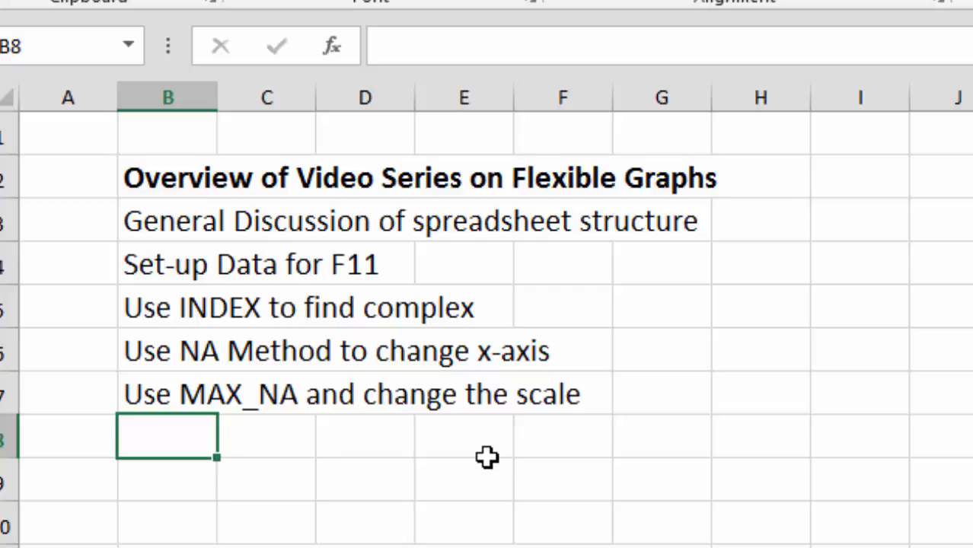
{"action": "key", "text": "Up"}
{"action": "key", "text": "Up"}
{"action": "key", "text": "Up"}
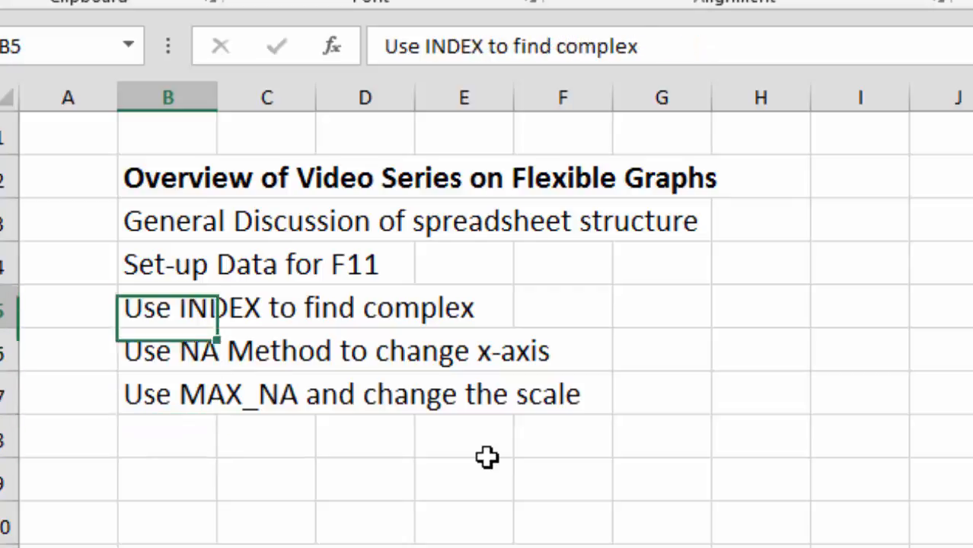
{"action": "key", "text": "Up"}
{"action": "key", "text": "Up"}
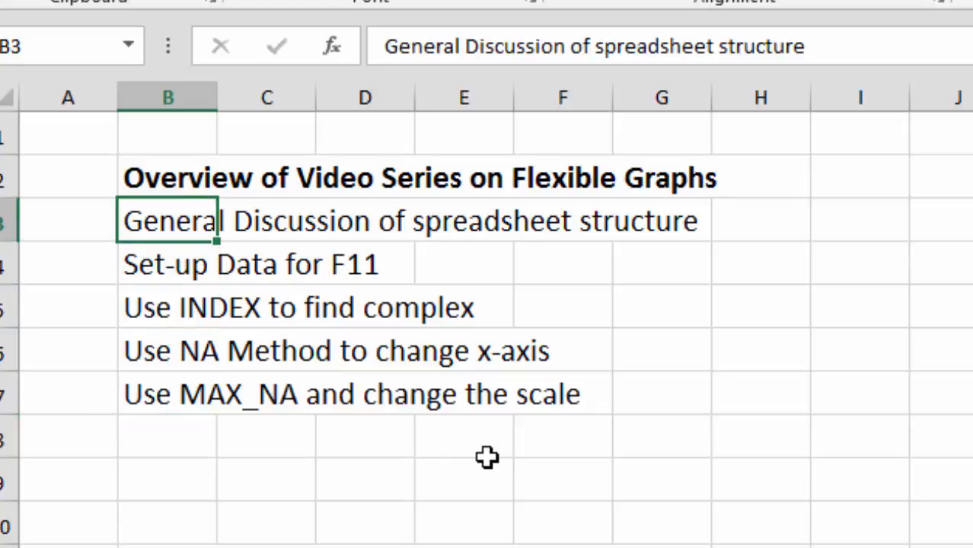
Step: Open the Flex Chart sheet and advance the charted complex one by one from 346 up to 410
{"action": "key", "text": "ctrl+Page_Down"}
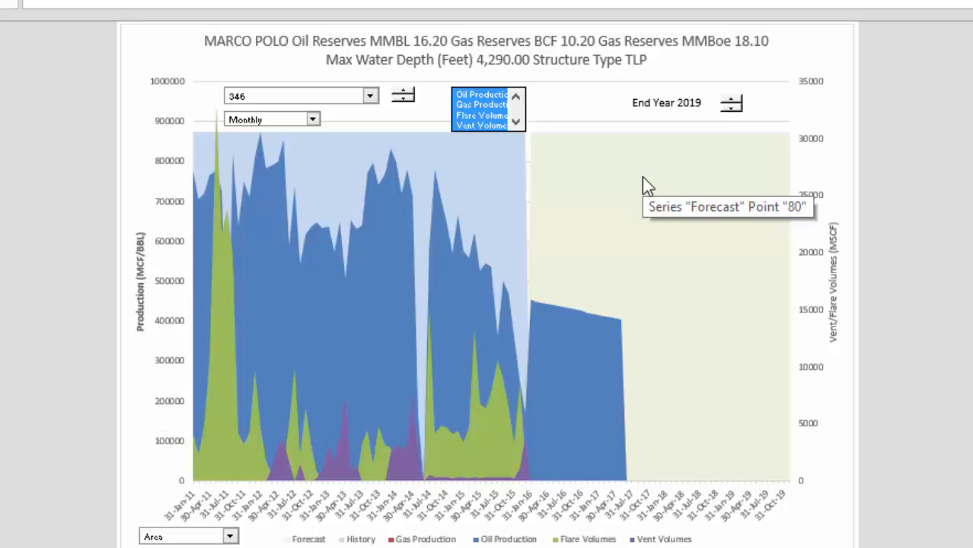
{"action": "left_click", "coordinate": [404, 92]}
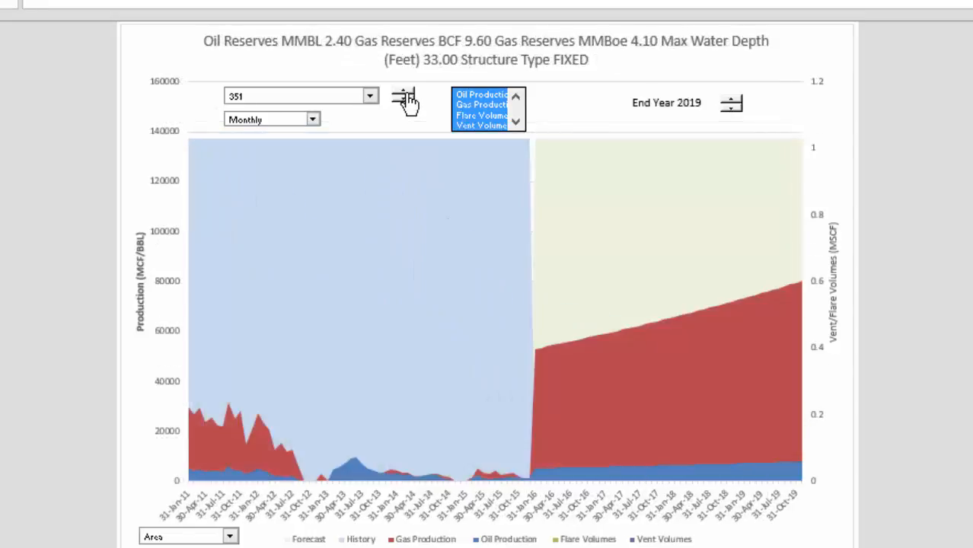
{"action": "left_click", "coordinate": [408, 94]}
{"action": "left_click", "coordinate": [408, 93]}
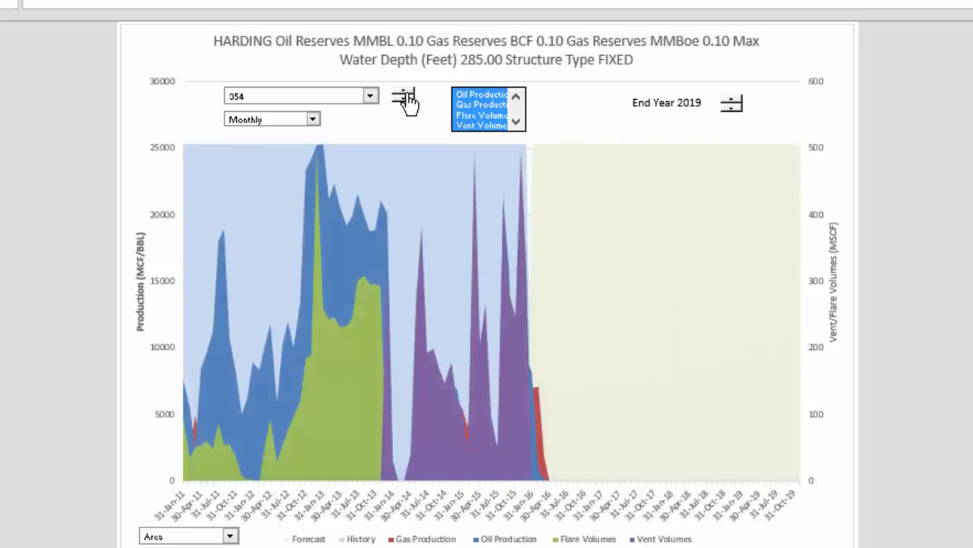
{"action": "left_click", "coordinate": [408, 94]}
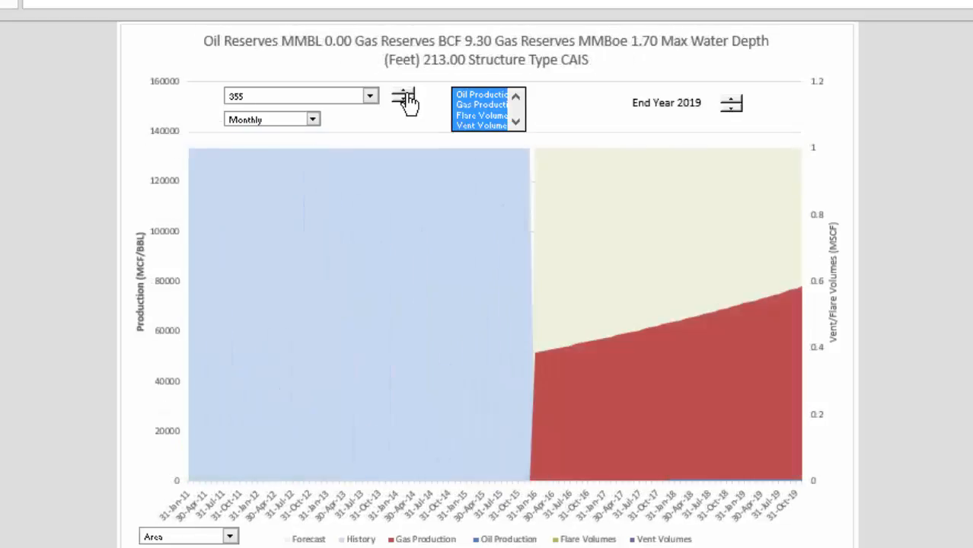
{"action": "left_click", "coordinate": [407, 93]}
{"action": "left_click", "coordinate": [407, 94]}
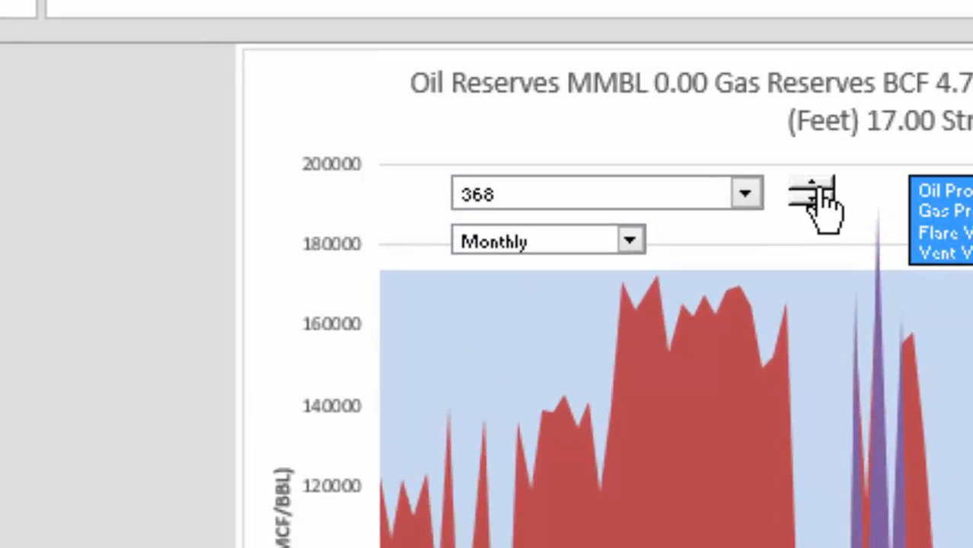
{"action": "left_click", "coordinate": [409, 95]}
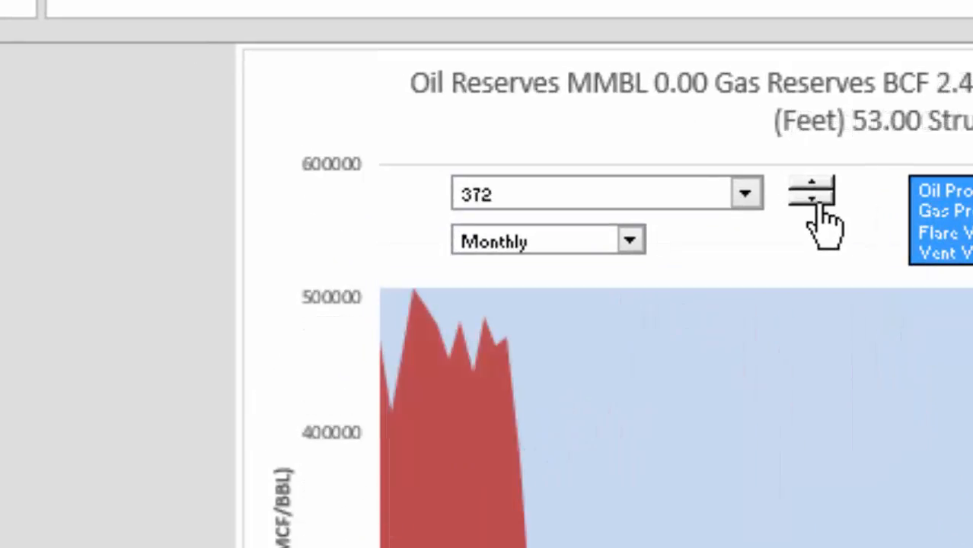
{"action": "left_click", "coordinate": [814, 188]}
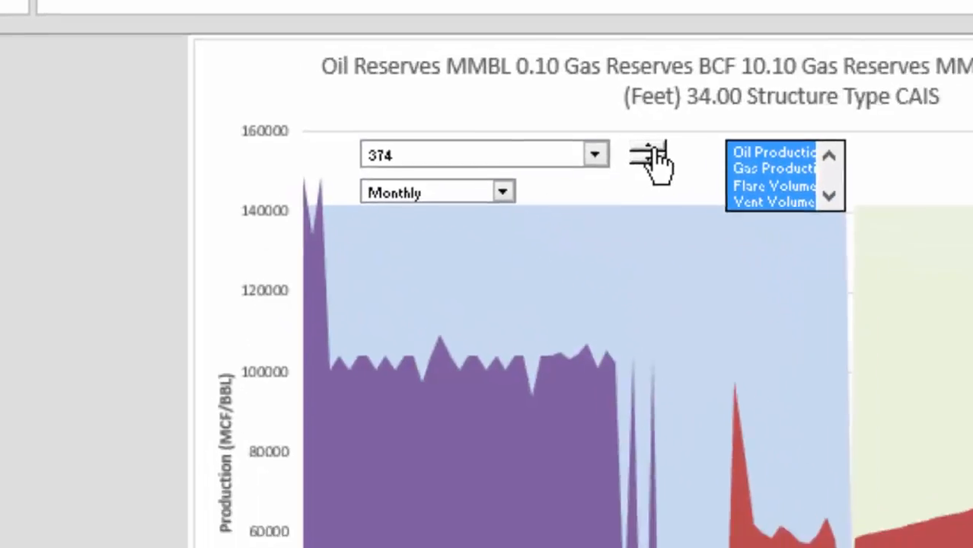
{"action": "left_click", "coordinate": [814, 188]}
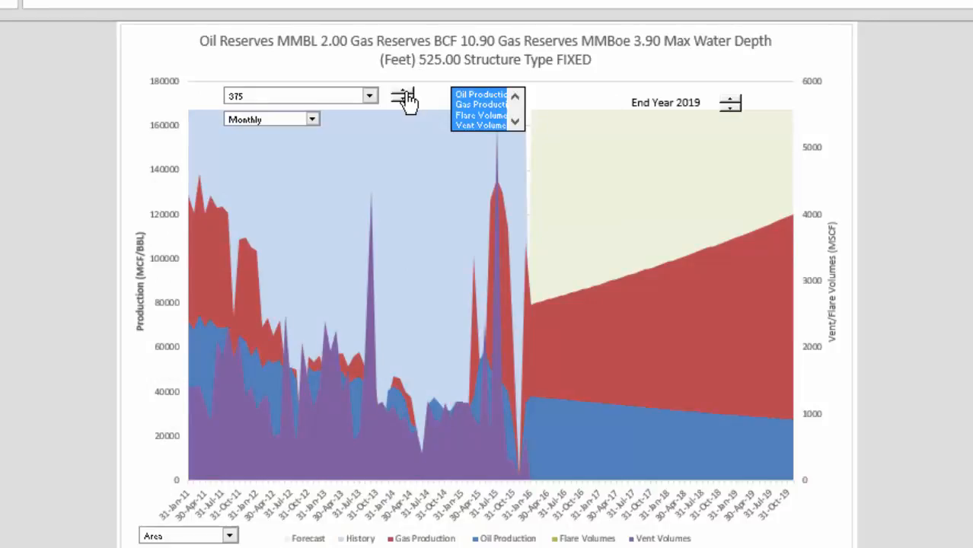
{"action": "left_click", "coordinate": [408, 95]}
{"action": "left_click", "coordinate": [408, 96]}
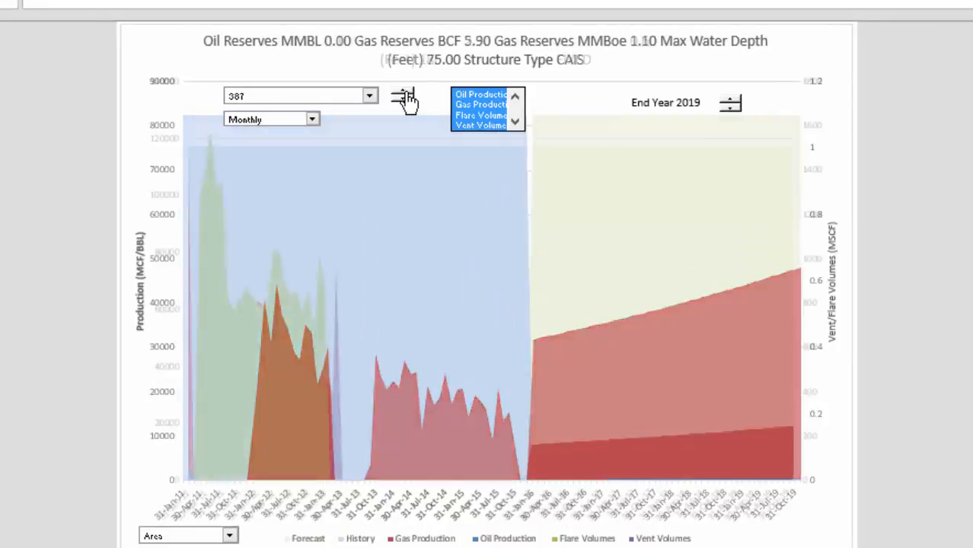
{"action": "left_click", "coordinate": [407, 95]}
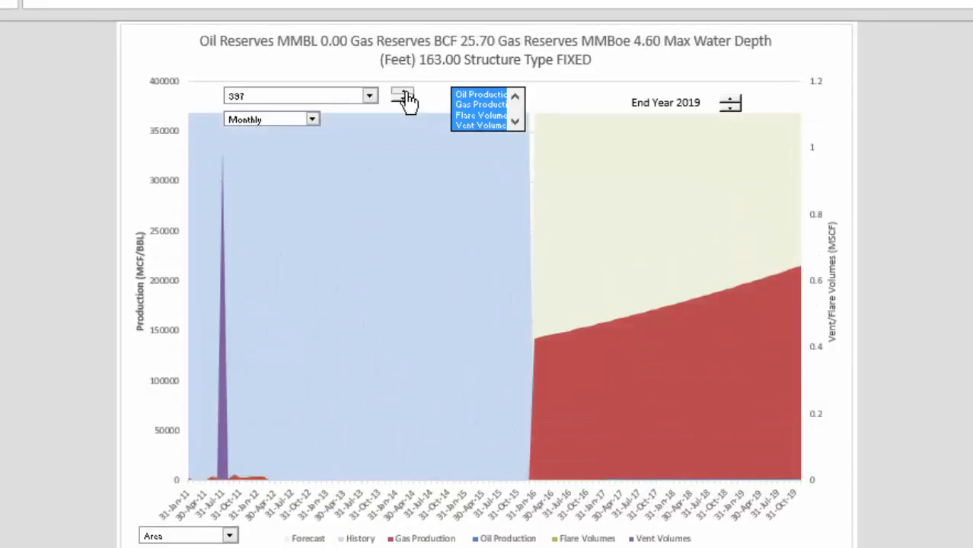
{"action": "left_click", "coordinate": [407, 96]}
{"action": "left_click", "coordinate": [407, 96]}
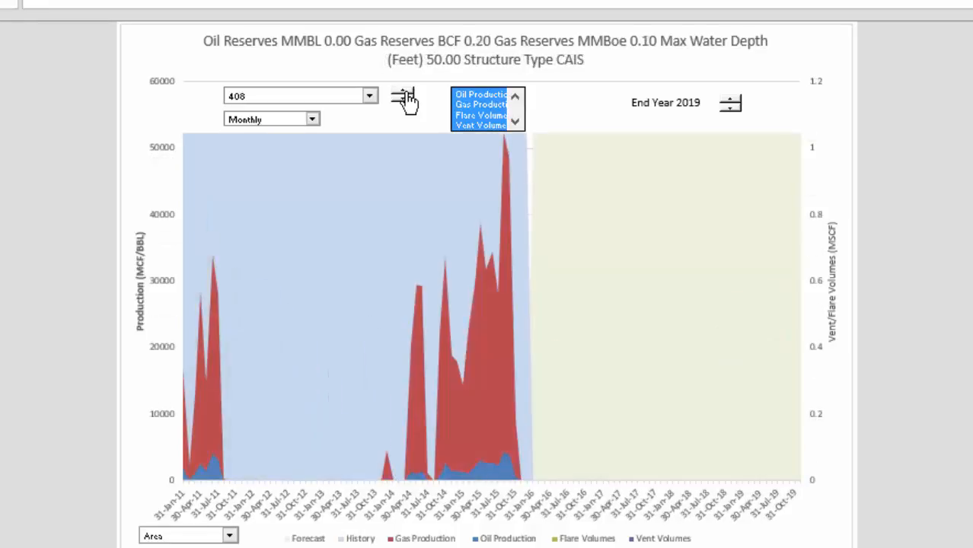
{"action": "left_click", "coordinate": [407, 96]}
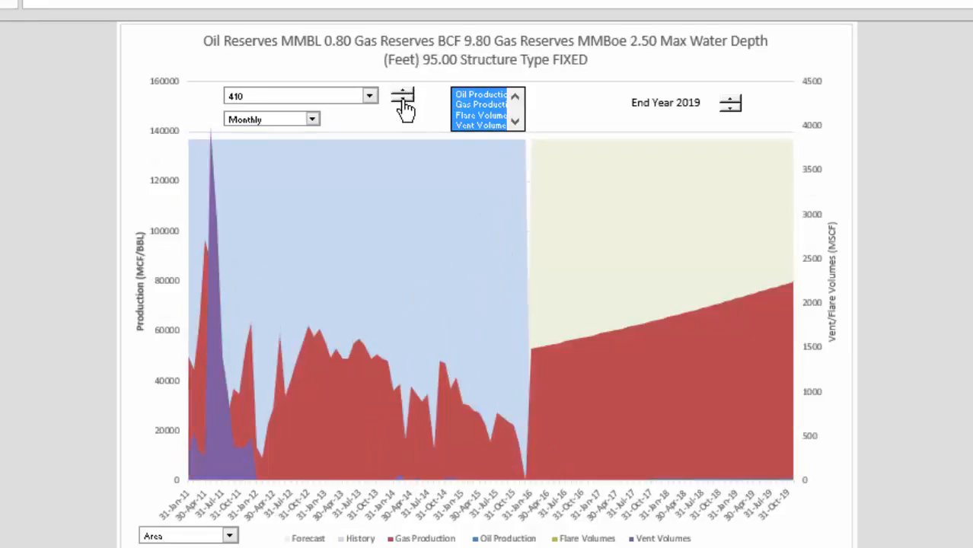
Step: Step the charted complex back down one by one to 346, viewing the chart for each complex
{"action": "left_click", "coordinate": [404, 101]}
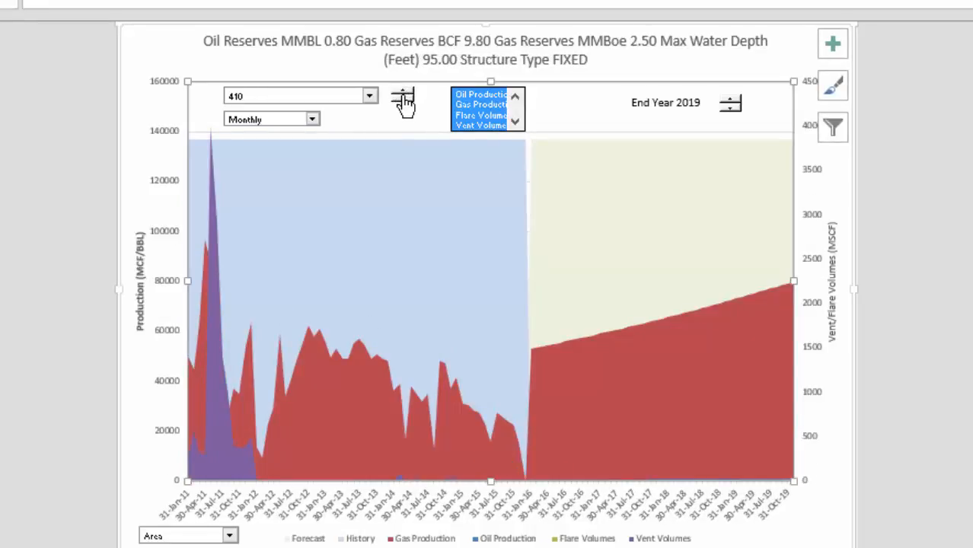
{"action": "left_click", "coordinate": [405, 106]}
{"action": "left_click", "coordinate": [405, 106]}
{"action": "left_click", "coordinate": [403, 100]}
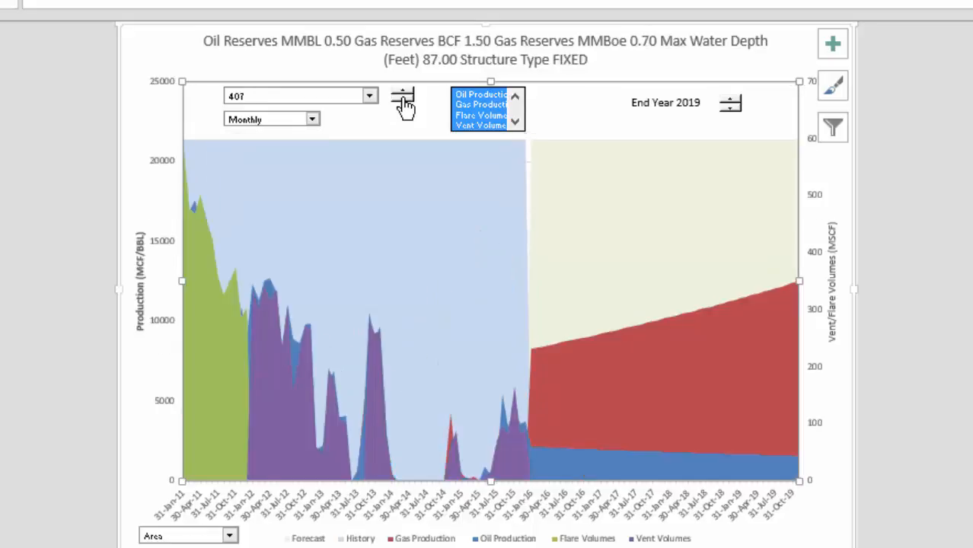
{"action": "left_click", "coordinate": [403, 100]}
{"action": "left_click", "coordinate": [403, 100]}
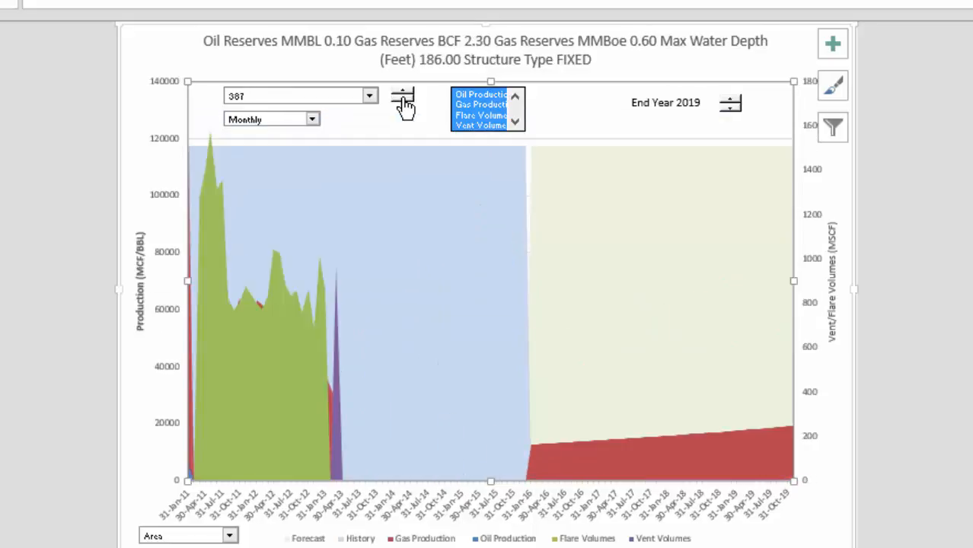
{"action": "left_click", "coordinate": [406, 106]}
{"action": "left_click", "coordinate": [405, 106]}
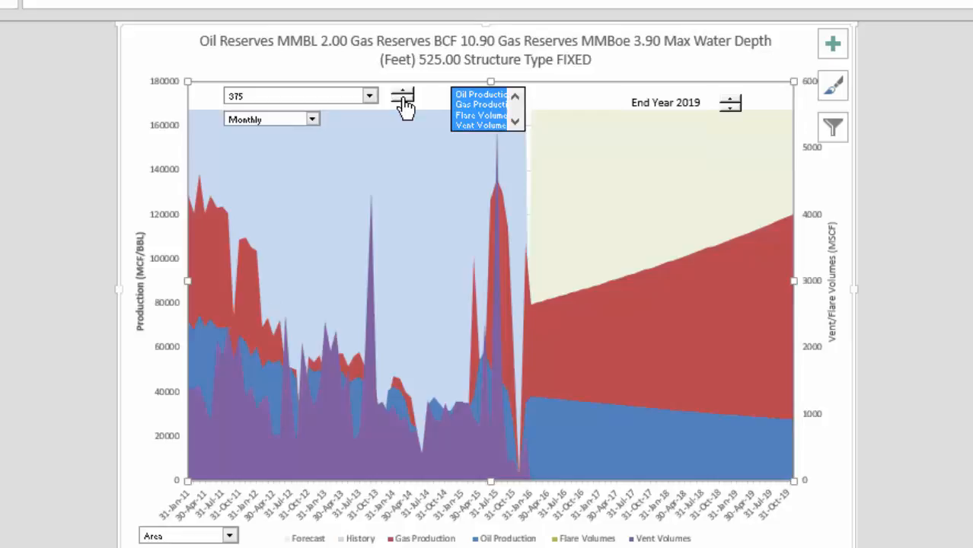
{"action": "left_click", "coordinate": [405, 106]}
{"action": "left_click", "coordinate": [405, 106]}
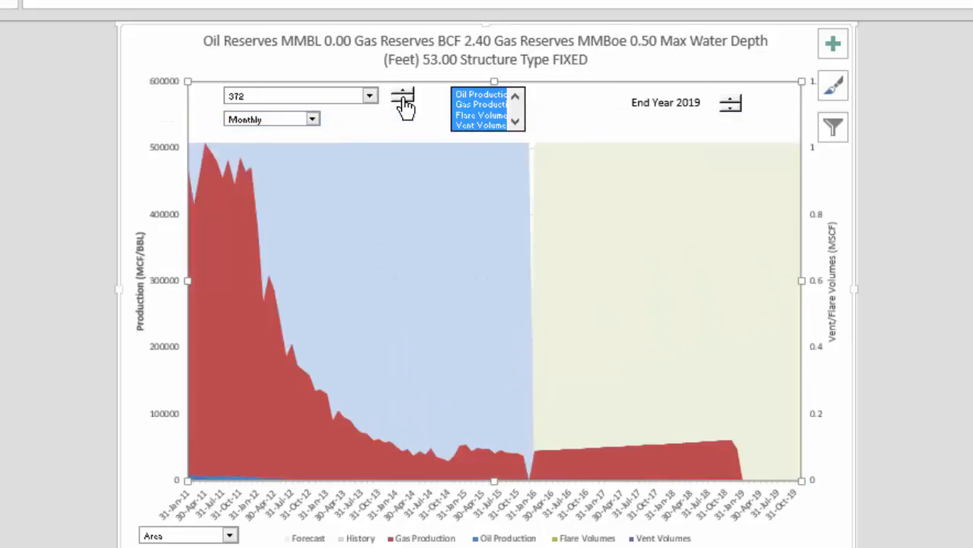
{"action": "left_click", "coordinate": [405, 106]}
{"action": "left_click", "coordinate": [405, 106]}
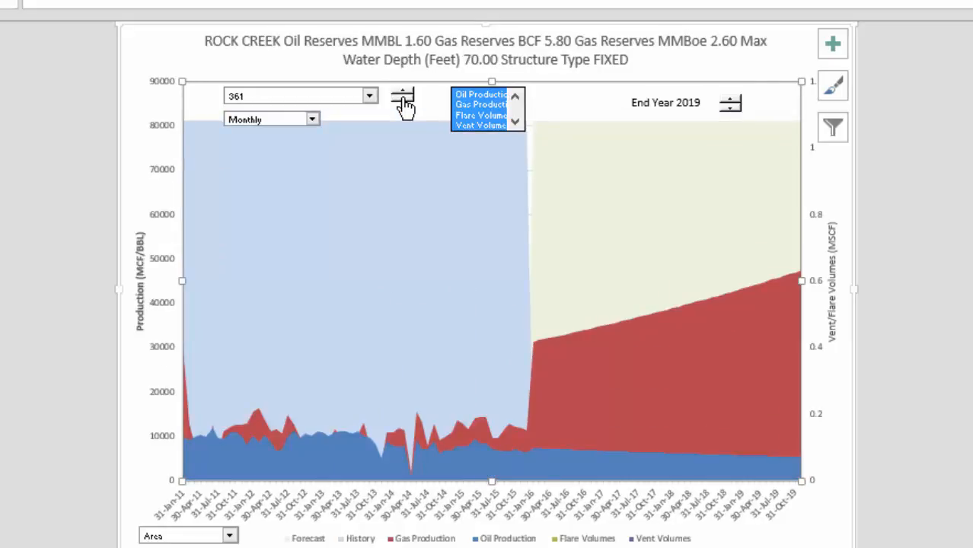
{"action": "left_click", "coordinate": [406, 106]}
{"action": "left_click", "coordinate": [405, 106]}
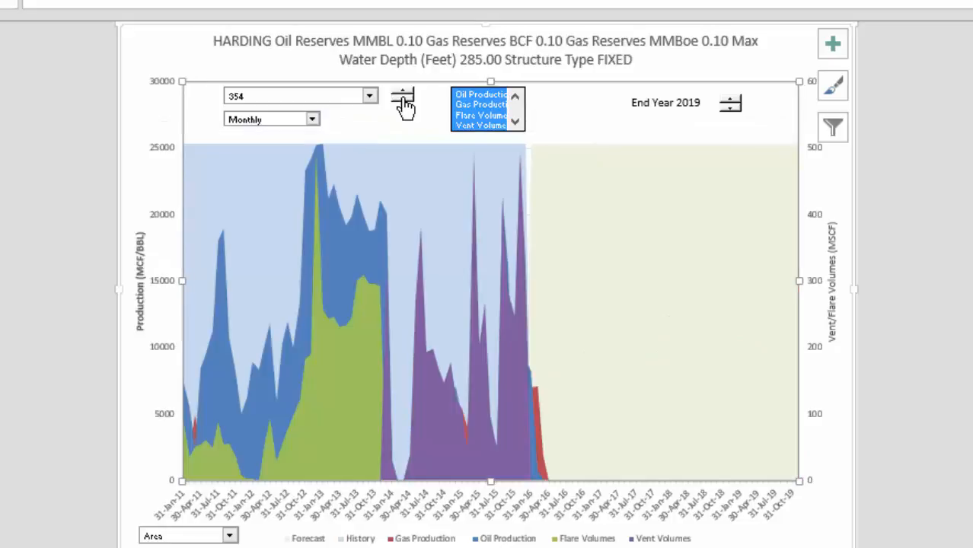
{"action": "left_click", "coordinate": [405, 105]}
{"action": "left_click", "coordinate": [405, 106]}
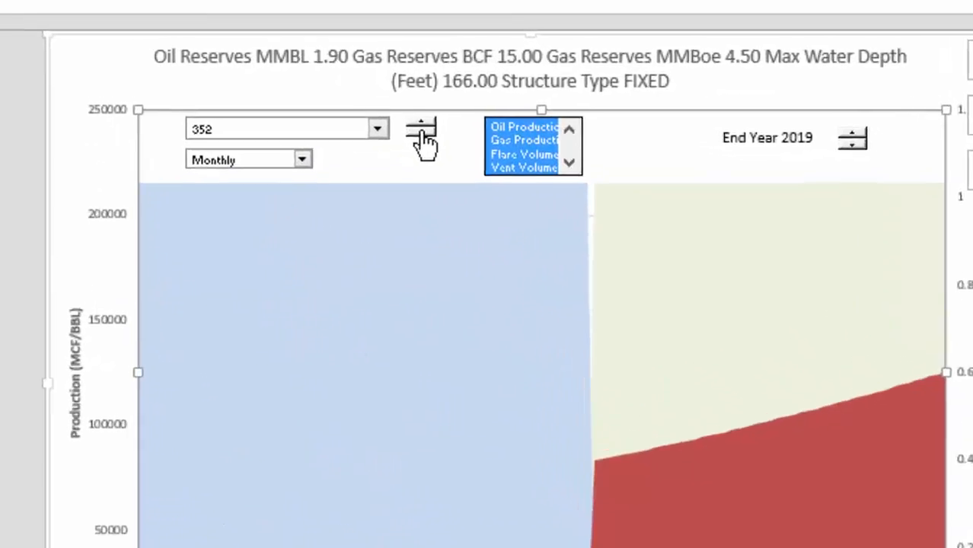
{"action": "left_click", "coordinate": [405, 105]}
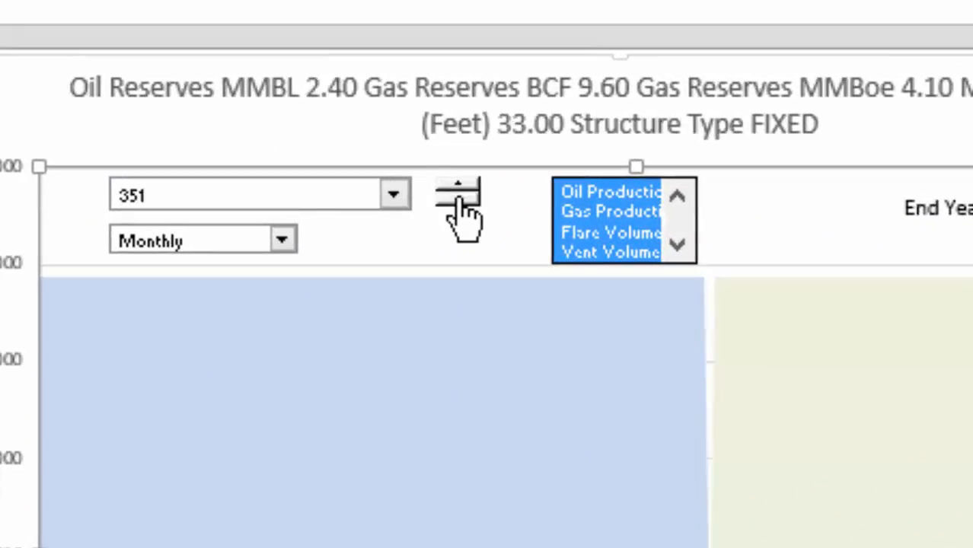
{"action": "left_click", "coordinate": [459, 199]}
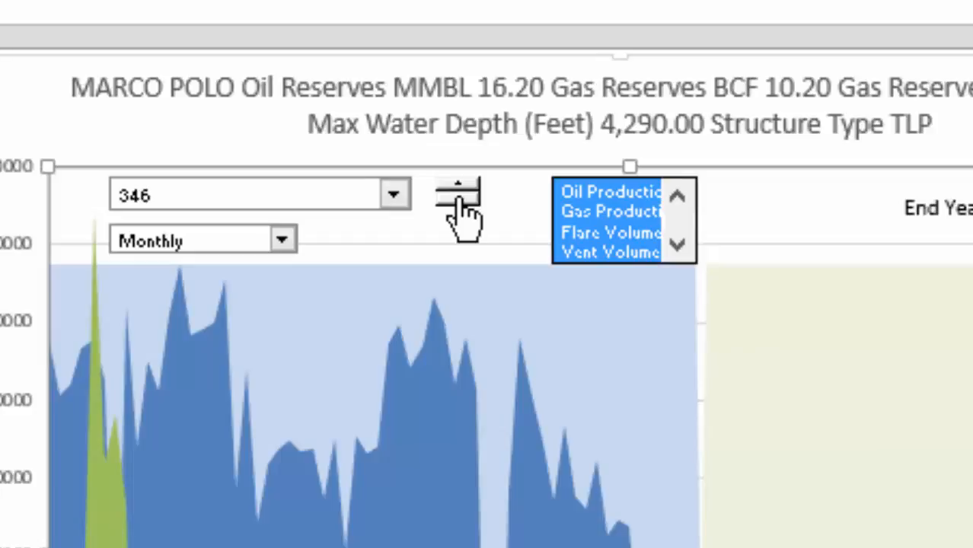
Step: Choose complex 346 directly from the list of complexes for the chart
{"action": "left_click", "coordinate": [398, 195]}
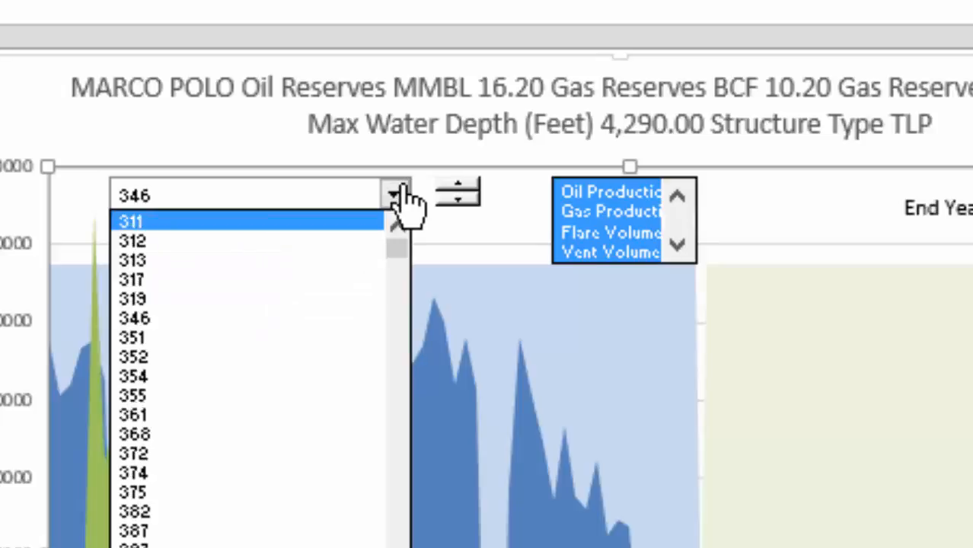
{"action": "left_click", "coordinate": [403, 188]}
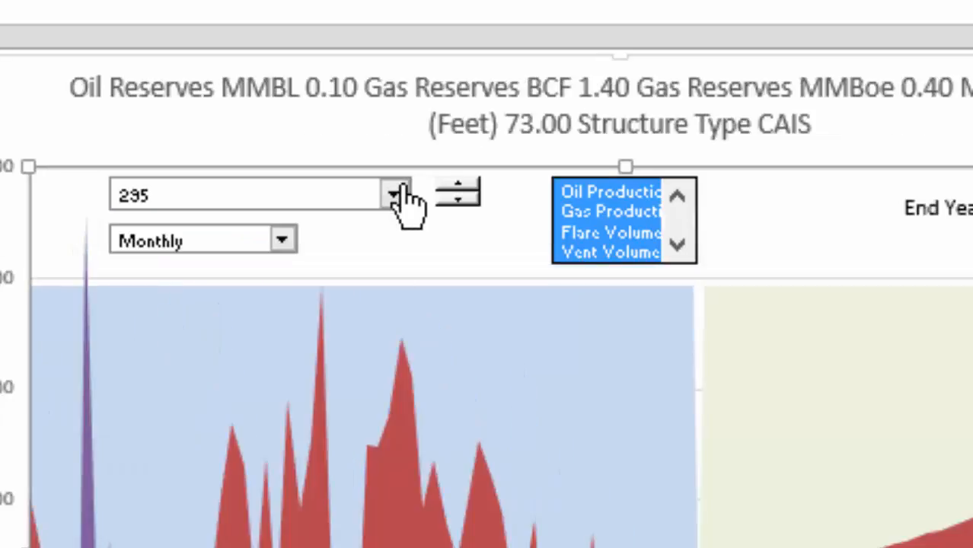
{"action": "left_click", "coordinate": [403, 194]}
{"action": "key", "text": "Down"}
{"action": "key", "text": "Down"}
{"action": "key", "text": "Down"}
{"action": "key", "text": "Down"}
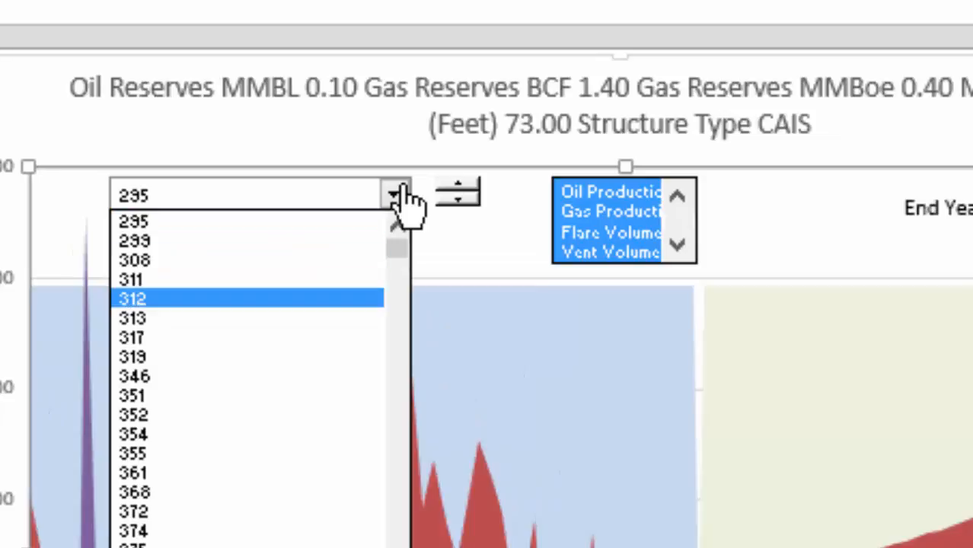
{"action": "key", "text": "Down"}
{"action": "key", "text": "Down"}
{"action": "key", "text": "Down"}
{"action": "key", "text": "Down"}
{"action": "key", "text": "Return"}
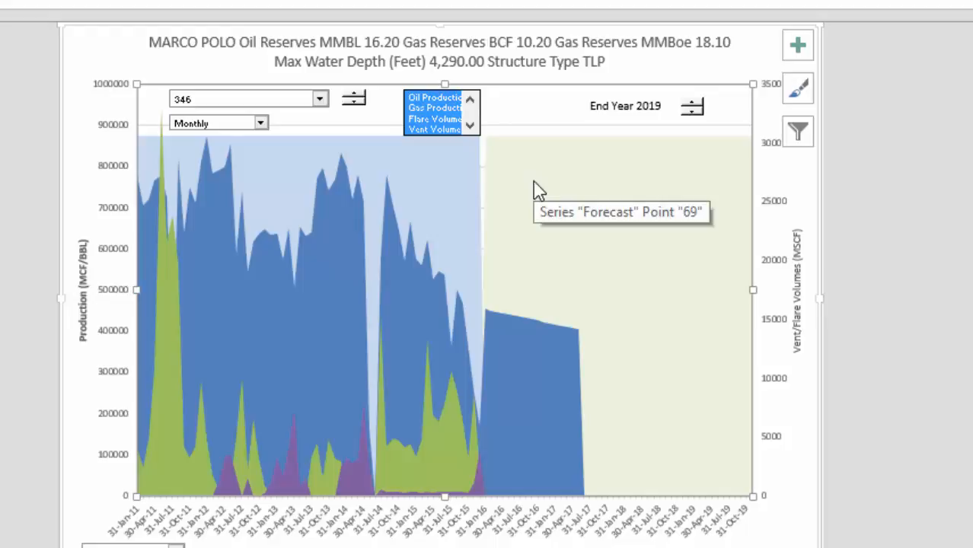
Step: Reduce the chart's end year to 2016
{"action": "left_click", "coordinate": [695, 103]}
{"action": "left_click", "coordinate": [693, 113]}
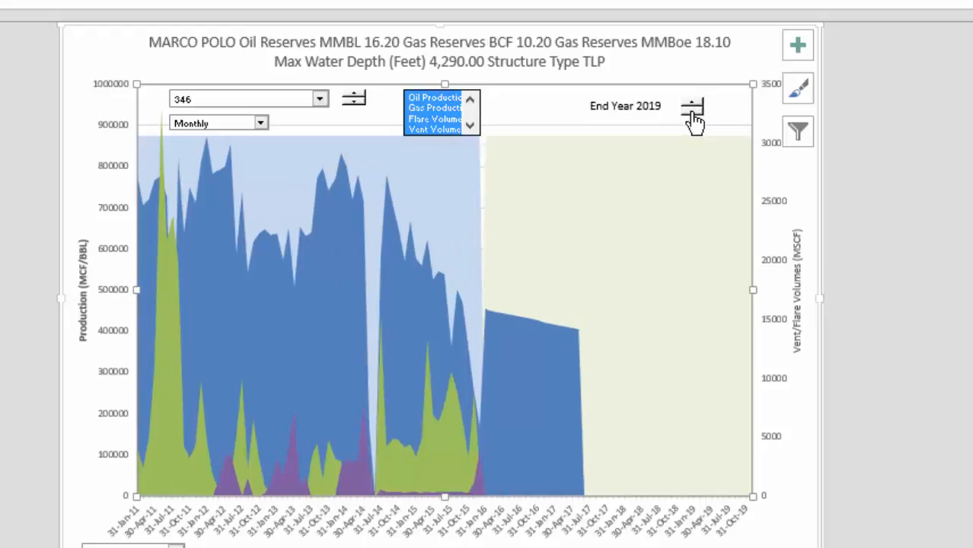
{"action": "left_click", "coordinate": [693, 112]}
{"action": "left_click", "coordinate": [693, 112]}
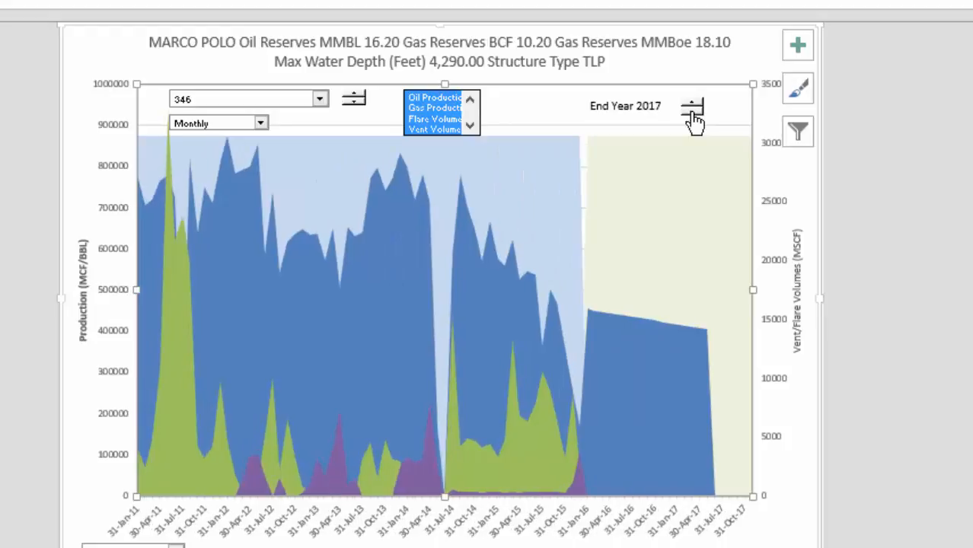
{"action": "left_click", "coordinate": [693, 113]}
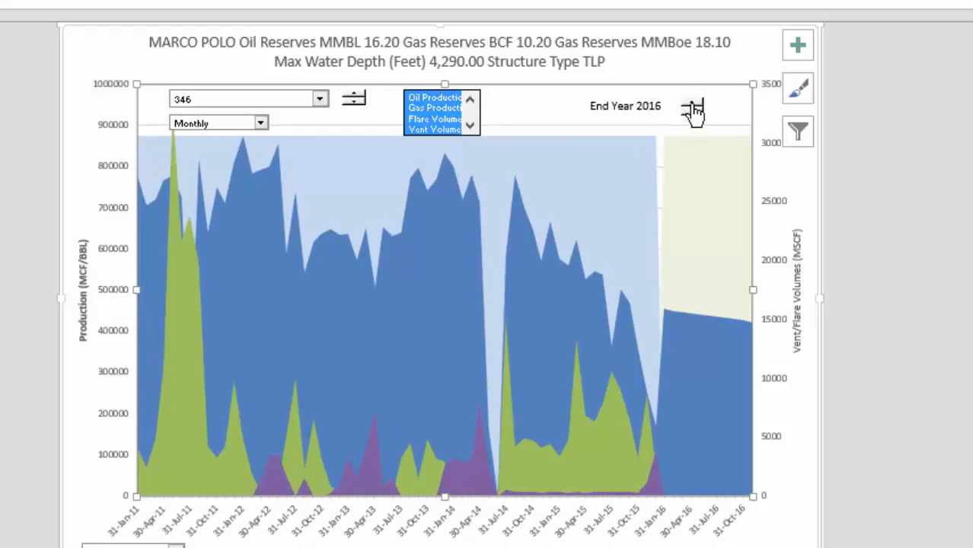
Step: Raise the chart's end year to 2019, and bring it back down to 2018
{"action": "left_click", "coordinate": [694, 104]}
{"action": "left_click", "coordinate": [695, 103]}
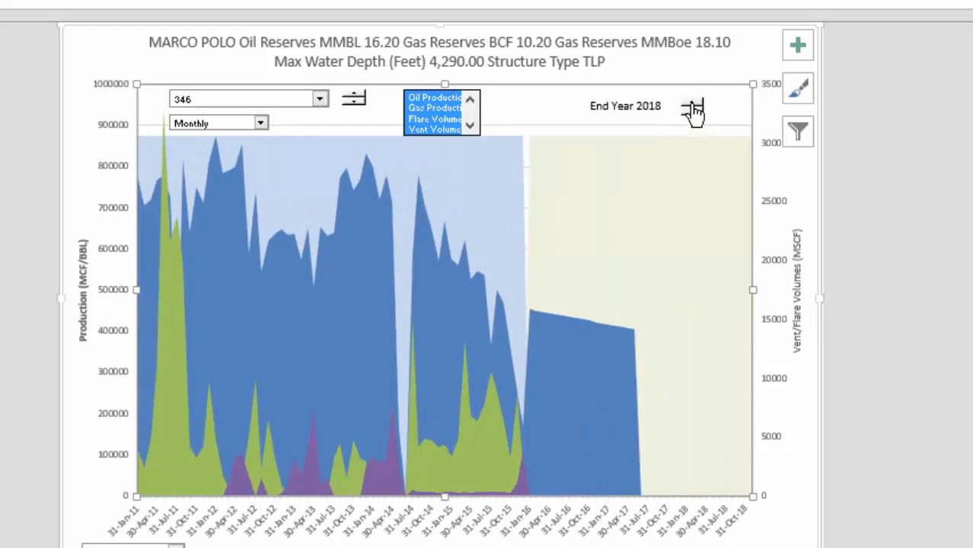
{"action": "left_click", "coordinate": [694, 103]}
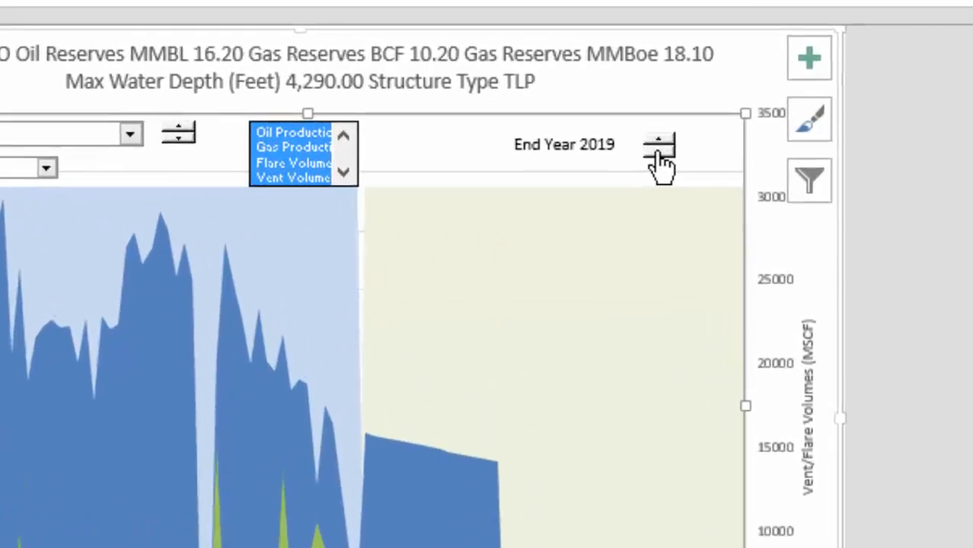
{"action": "left_click", "coordinate": [694, 113]}
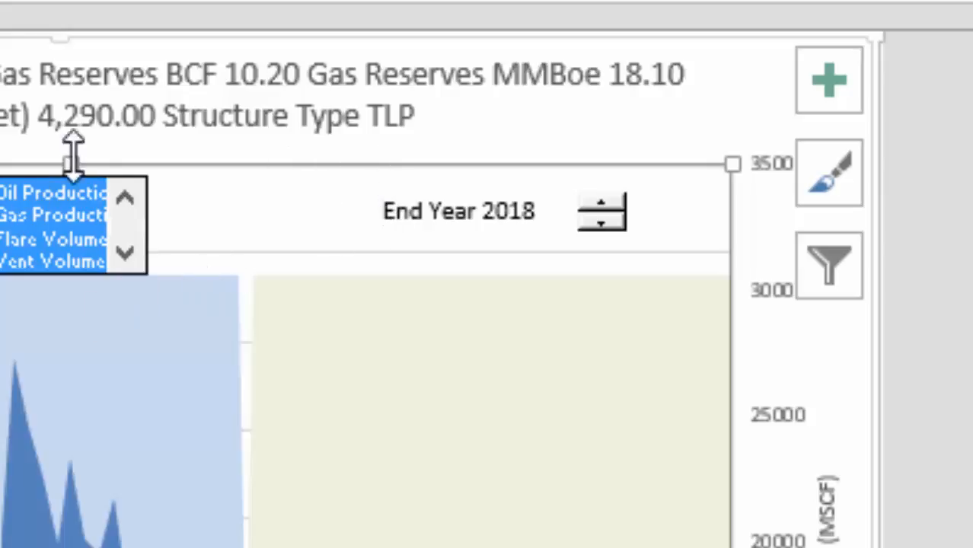
Step: Hide the oil production and flare volumes series from the chart, and show both again
{"action": "left_click", "coordinate": [56, 201]}
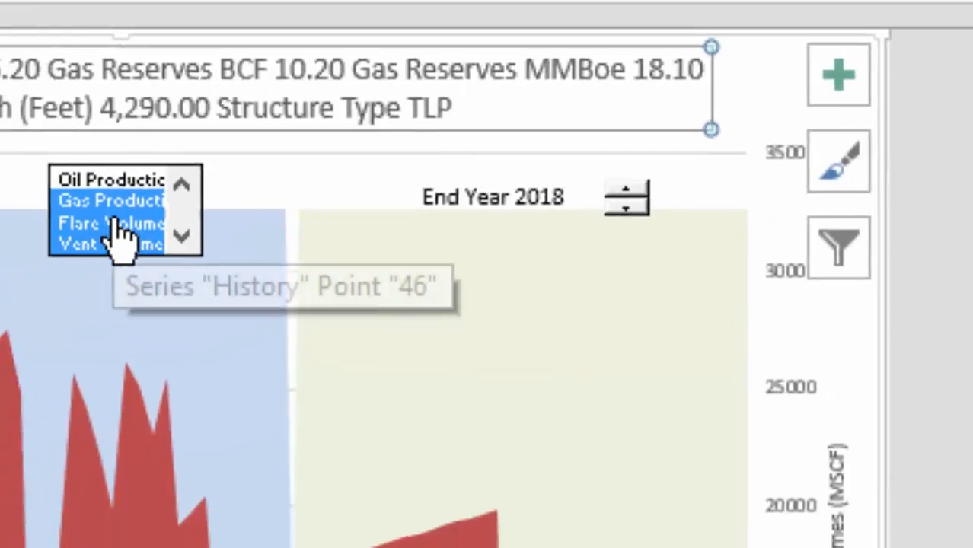
{"action": "left_click", "coordinate": [114, 224]}
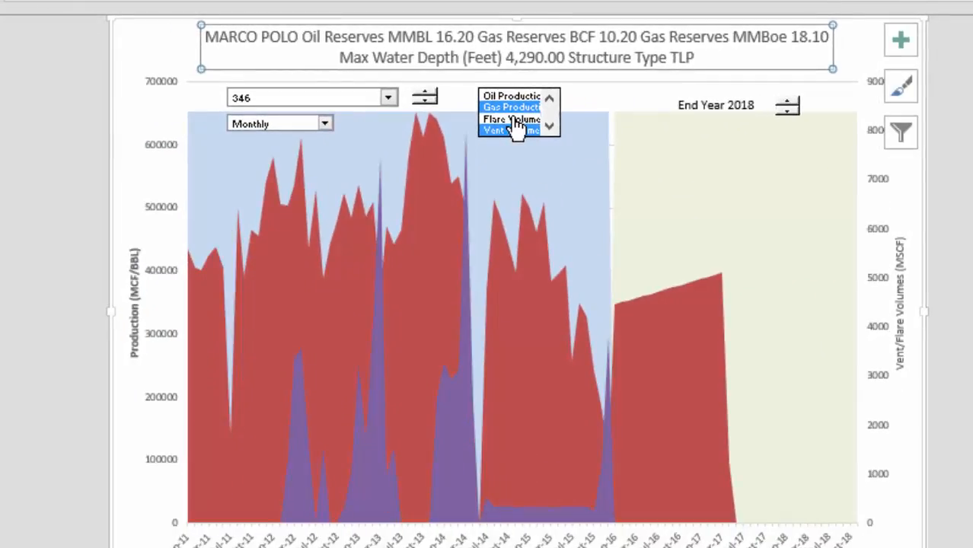
{"action": "left_click", "coordinate": [515, 120]}
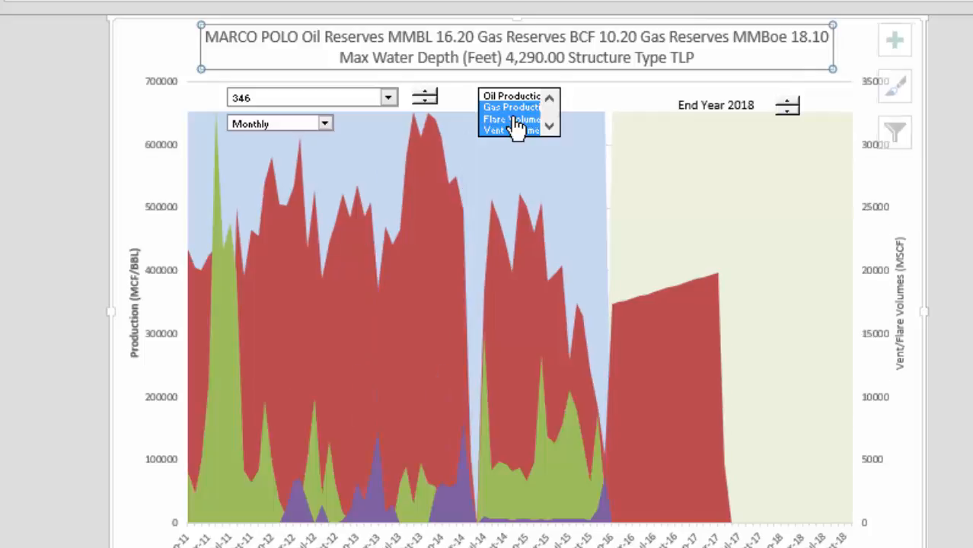
{"action": "left_click", "coordinate": [515, 99]}
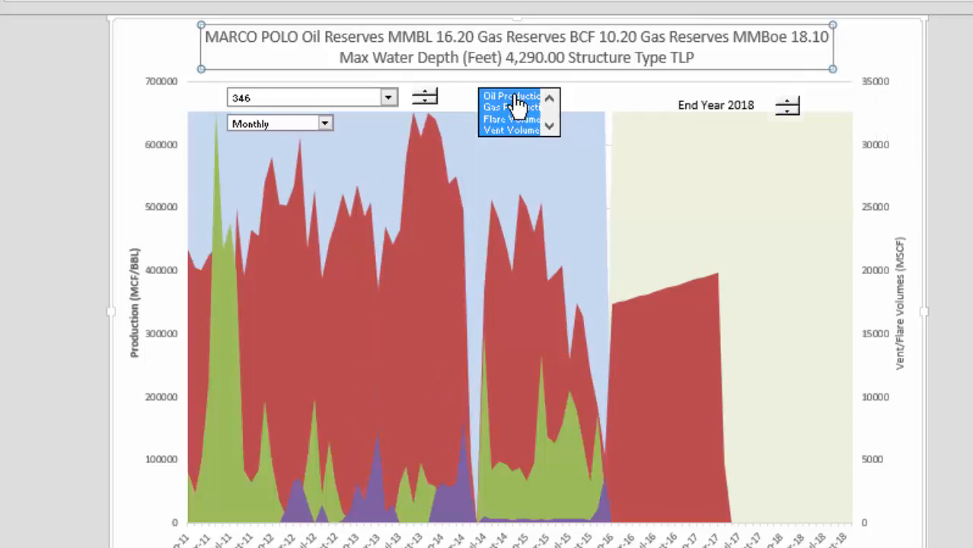
Step: Switch the gas production, oil production and vent volumes series off and back on in the chart
{"action": "left_click", "coordinate": [518, 110]}
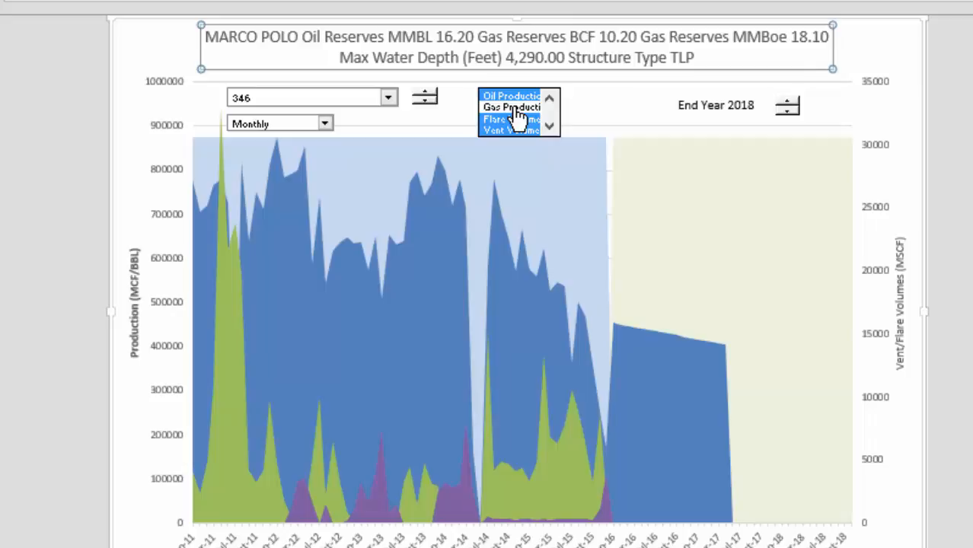
{"action": "left_click", "coordinate": [516, 100]}
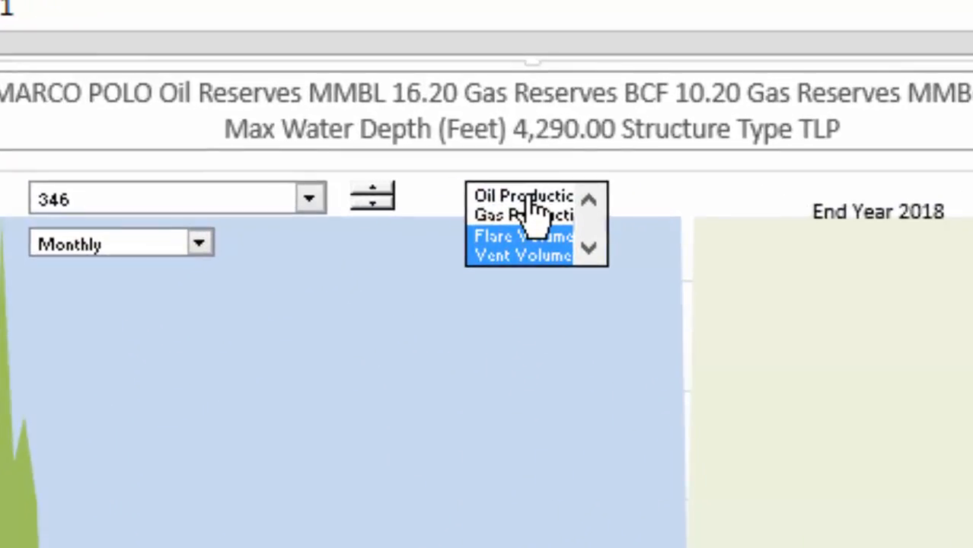
{"action": "left_click", "coordinate": [516, 98]}
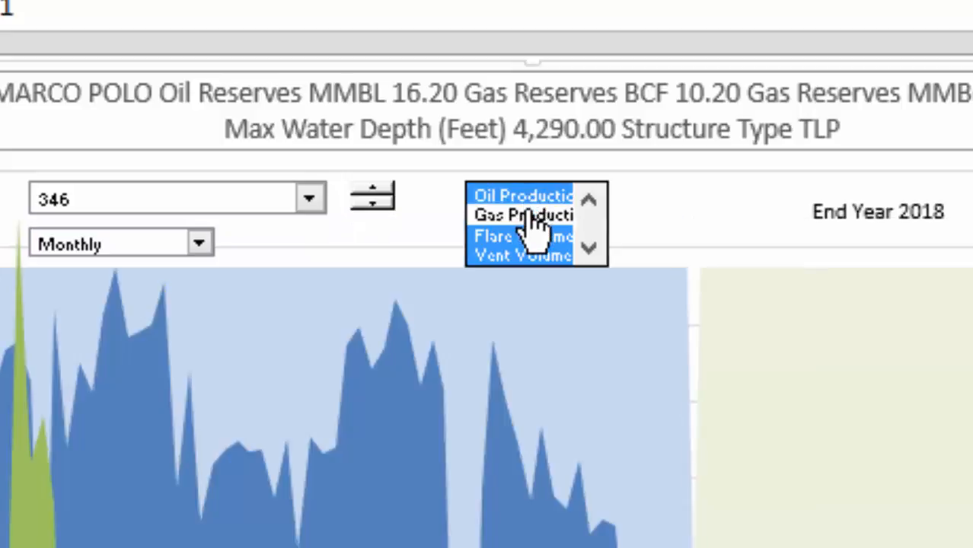
{"action": "left_click", "coordinate": [533, 220]}
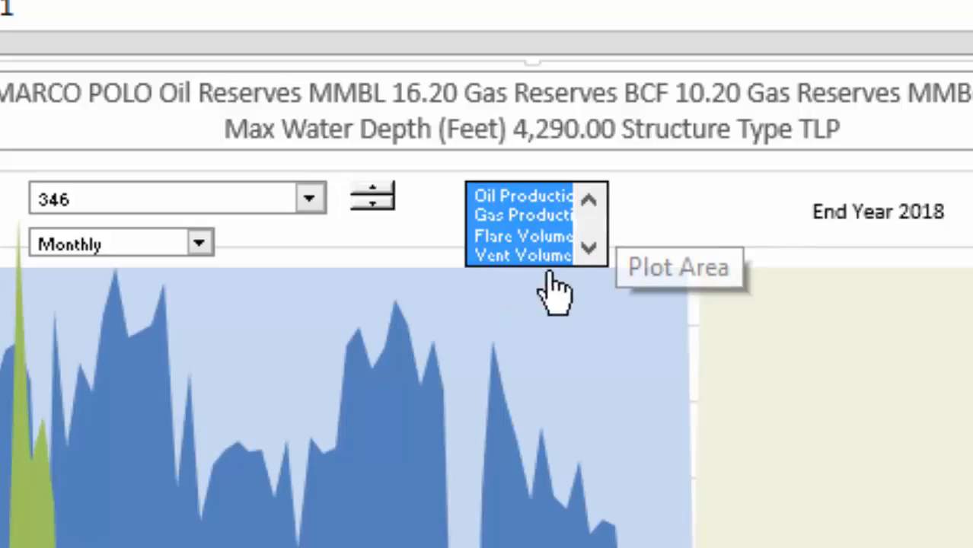
{"action": "left_click", "coordinate": [525, 256]}
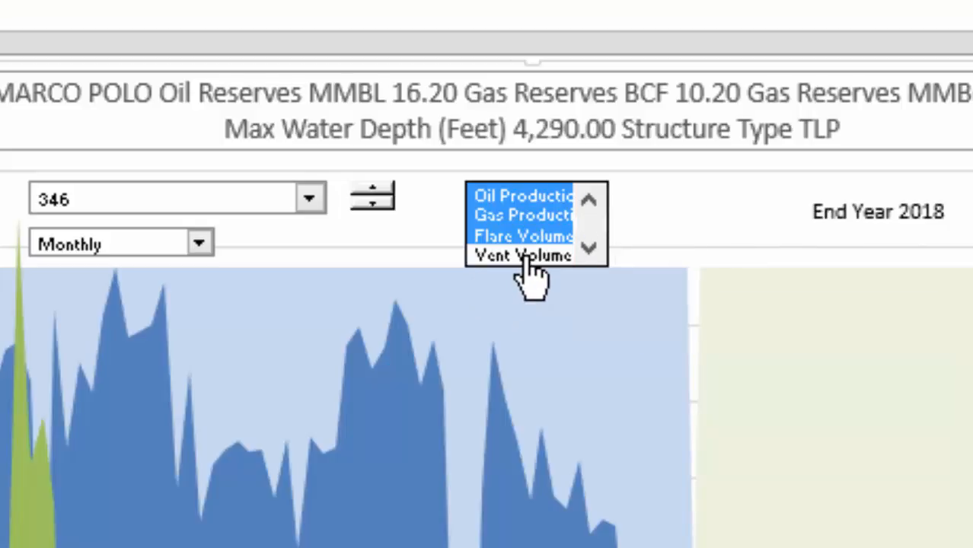
{"action": "left_click", "coordinate": [526, 257]}
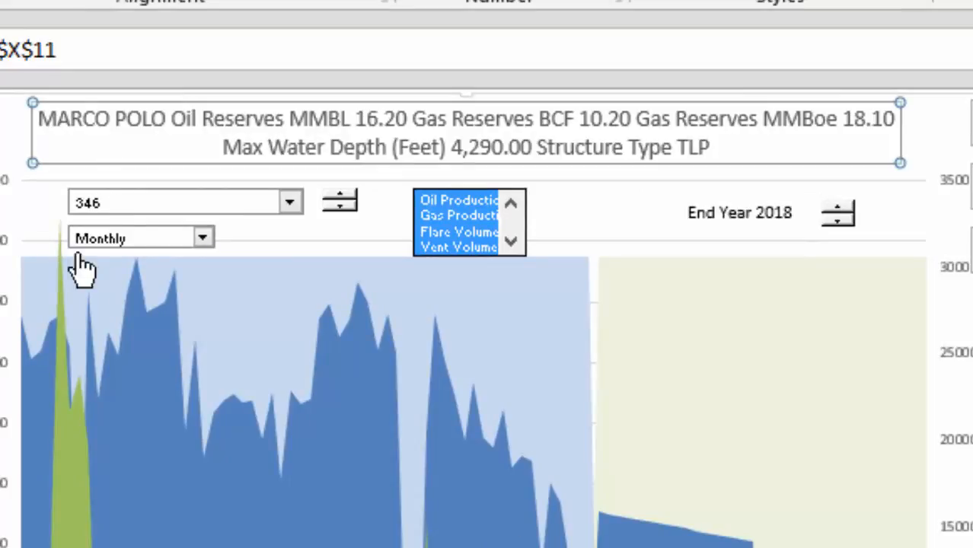
Step: Change the chart's time interval to Monthly, and from there to Annual
{"action": "left_click", "coordinate": [204, 239]}
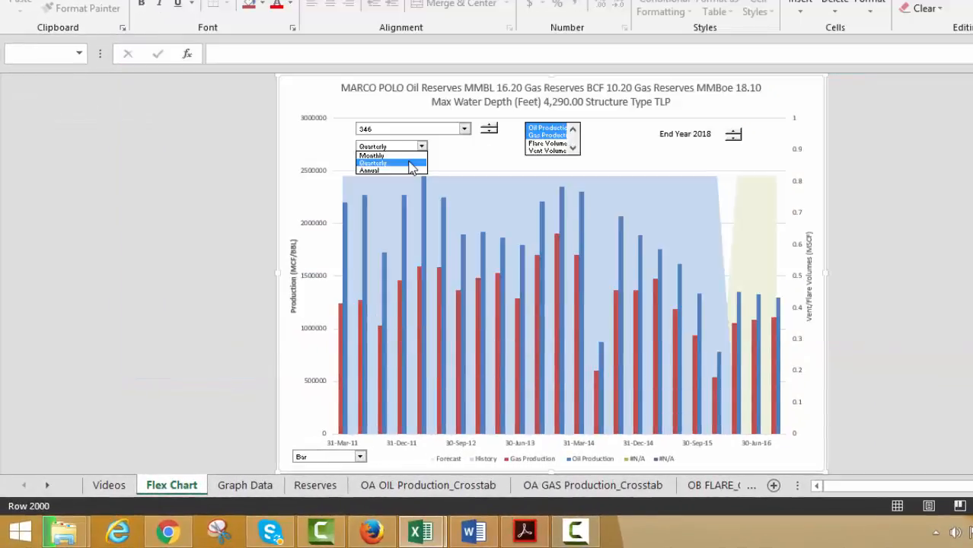
{"action": "left_click", "coordinate": [406, 156]}
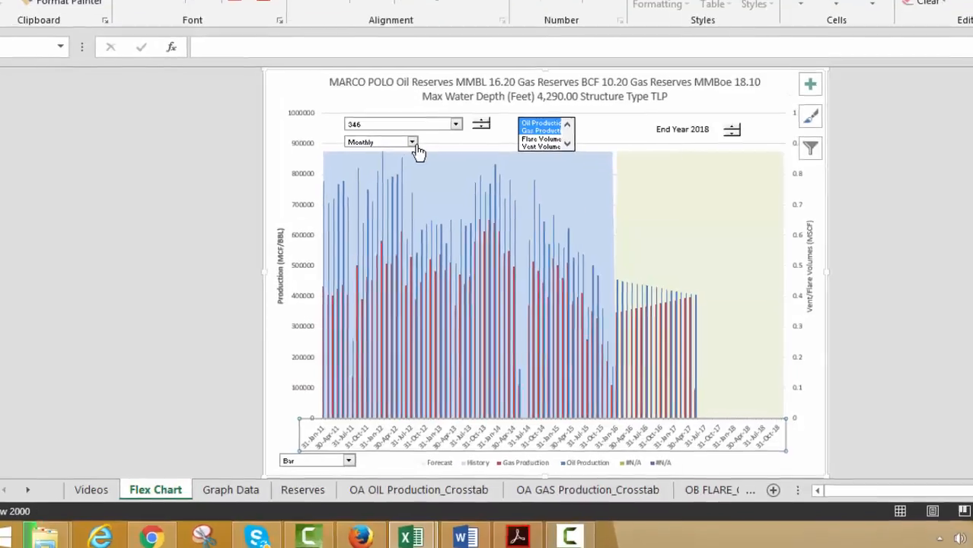
{"action": "left_click", "coordinate": [421, 148]}
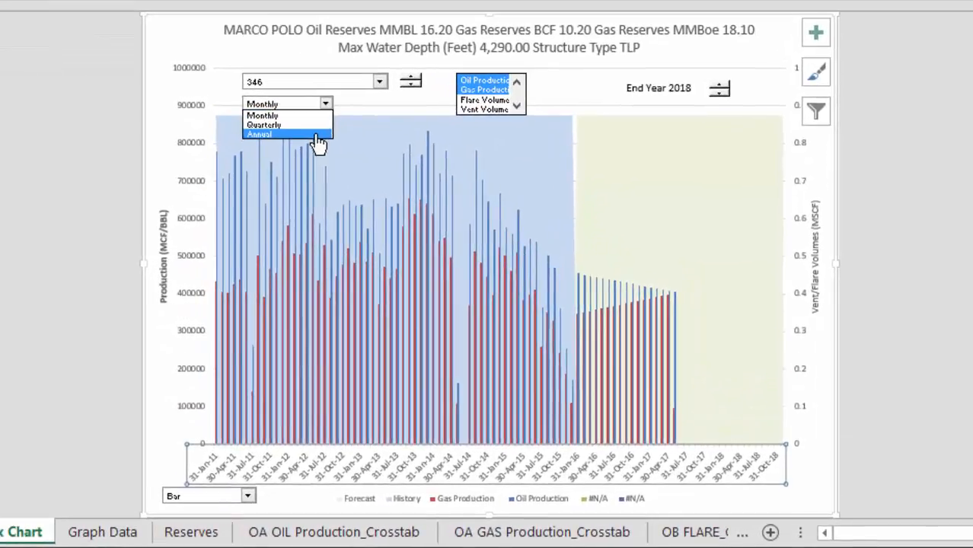
{"action": "left_click", "coordinate": [316, 136]}
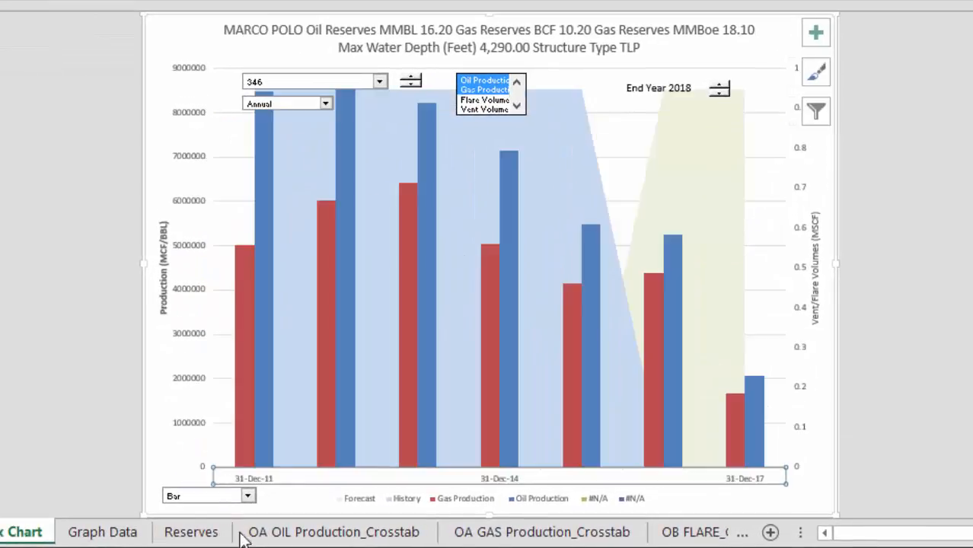
Step: Display the annual oil and gas production as a Line chart, and after that as an Area chart
{"action": "left_click", "coordinate": [246, 497]}
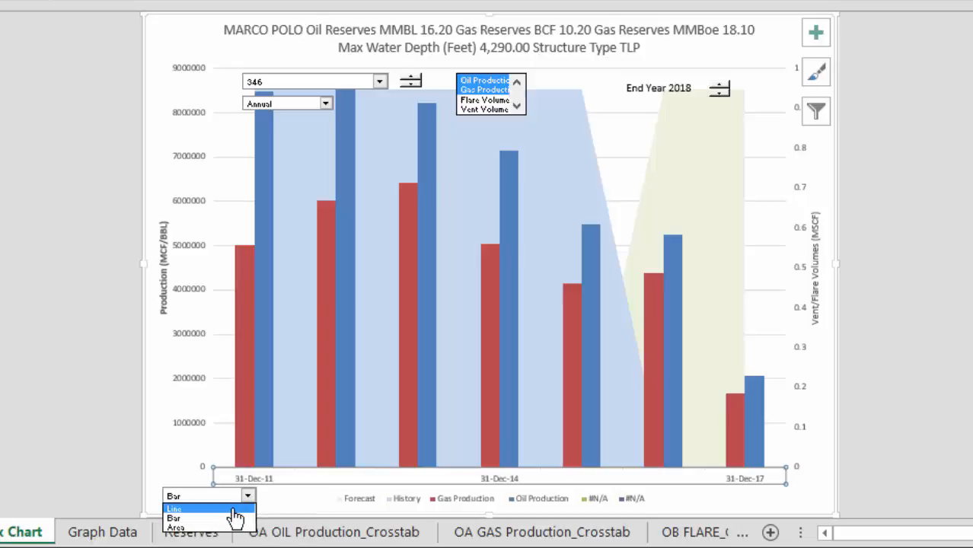
{"action": "left_click", "coordinate": [235, 510]}
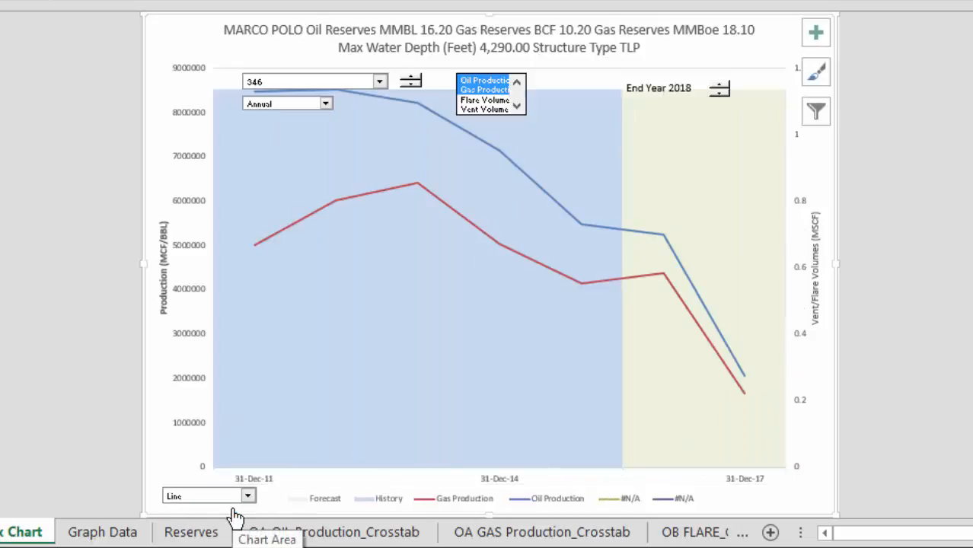
{"action": "left_click", "coordinate": [248, 496]}
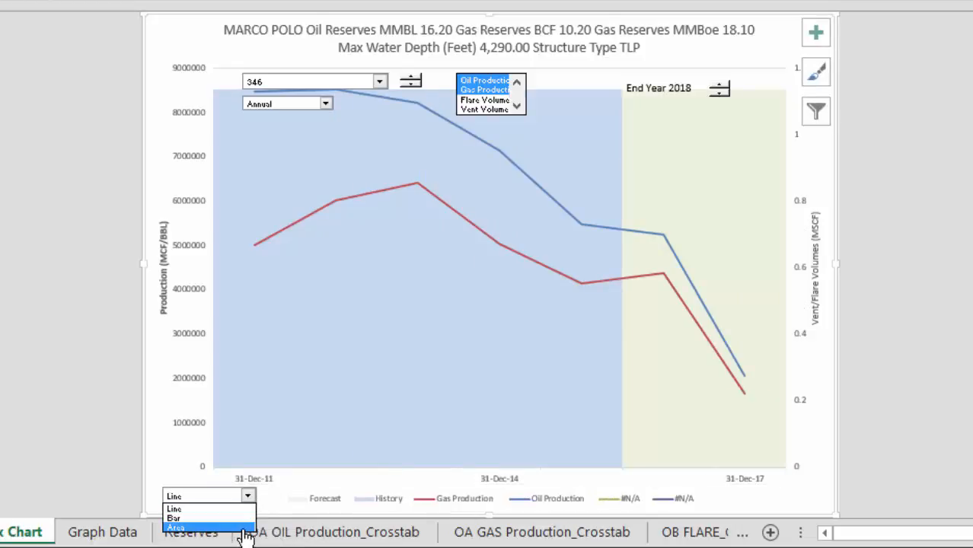
{"action": "left_click", "coordinate": [240, 527]}
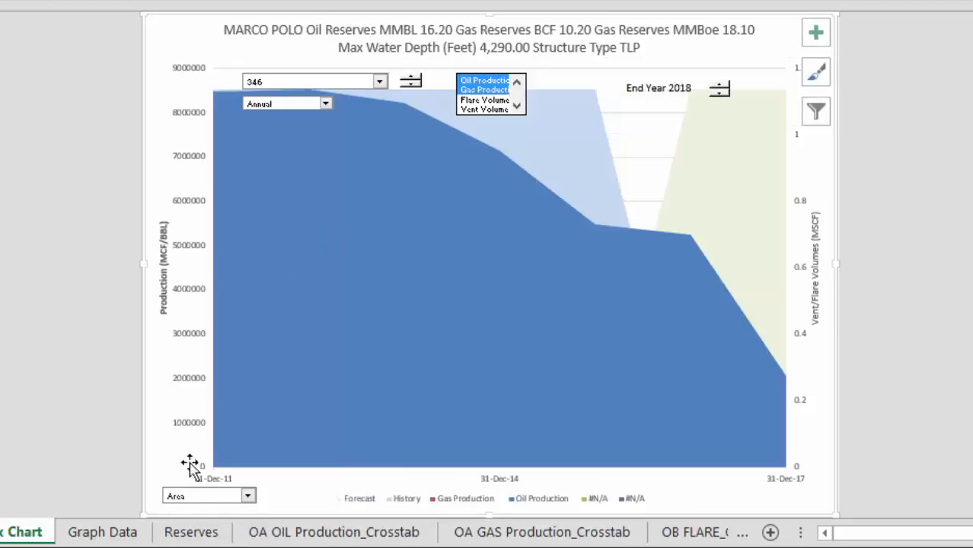
Step: Set the chart type back to Bar and the time interval to Quarterly
{"action": "left_click", "coordinate": [248, 496]}
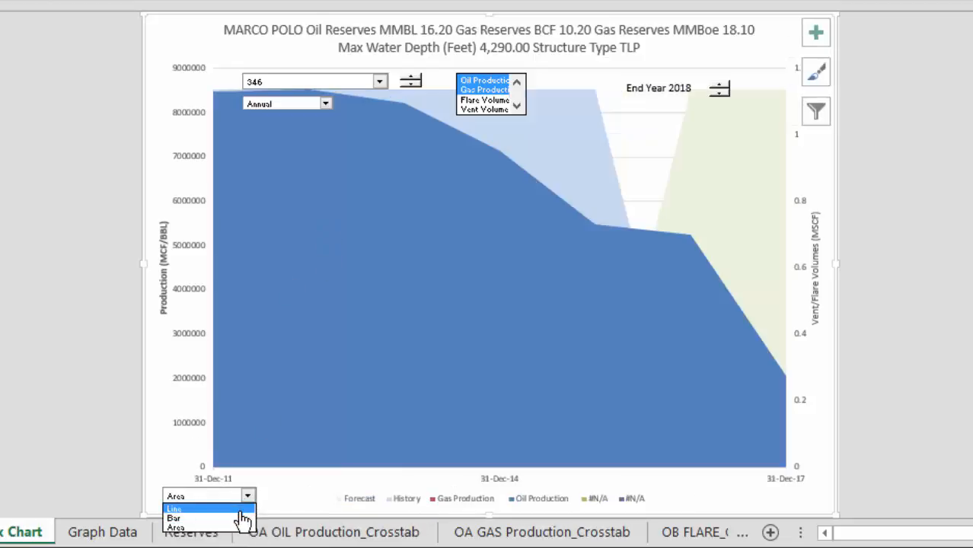
{"action": "left_click", "coordinate": [241, 519]}
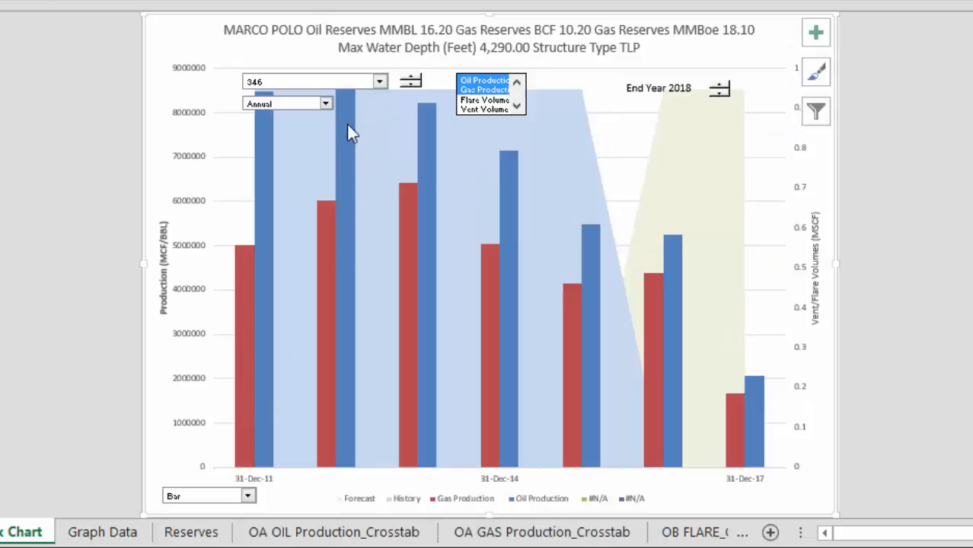
{"action": "left_click", "coordinate": [326, 104]}
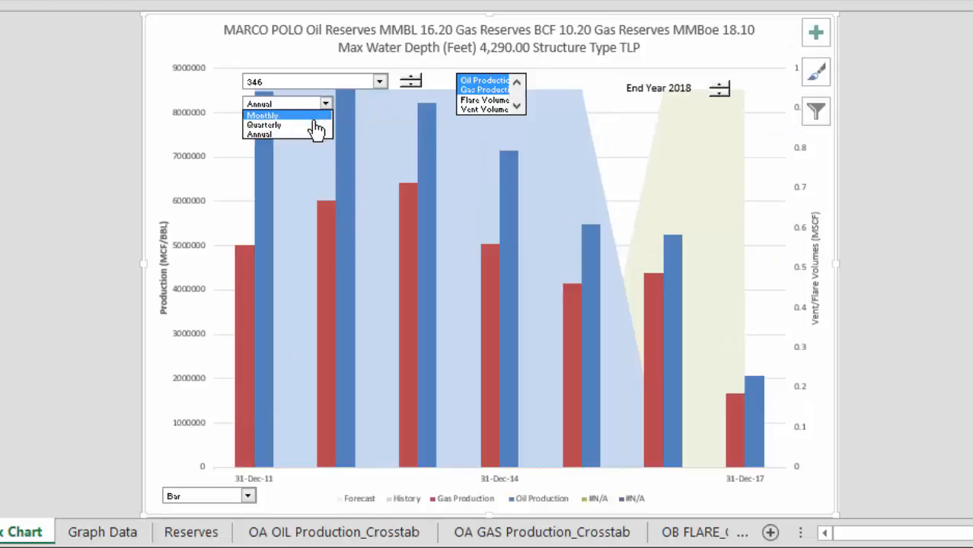
{"action": "left_click", "coordinate": [315, 133]}
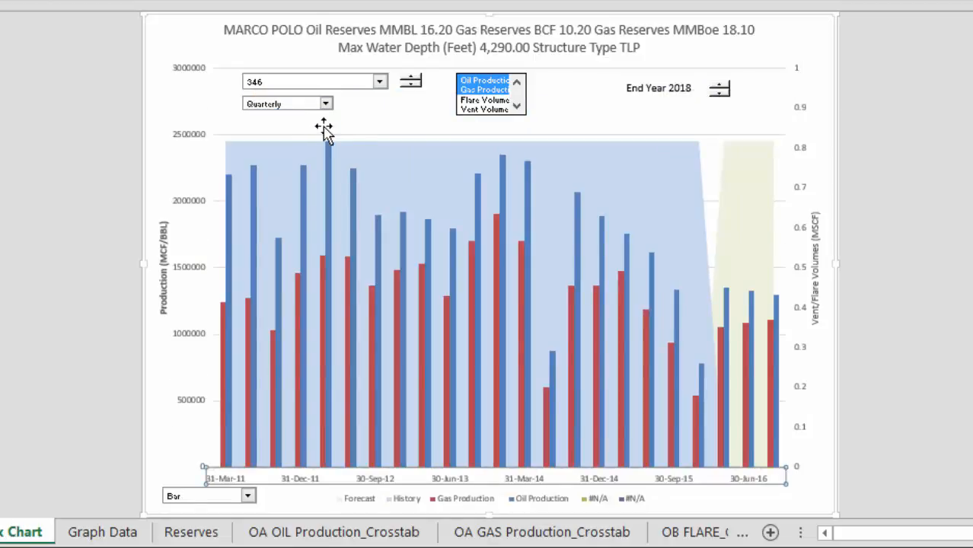
Step: Show the flare and vent volumes in the quarterly bar chart, and hide both series again
{"action": "left_click", "coordinate": [466, 100]}
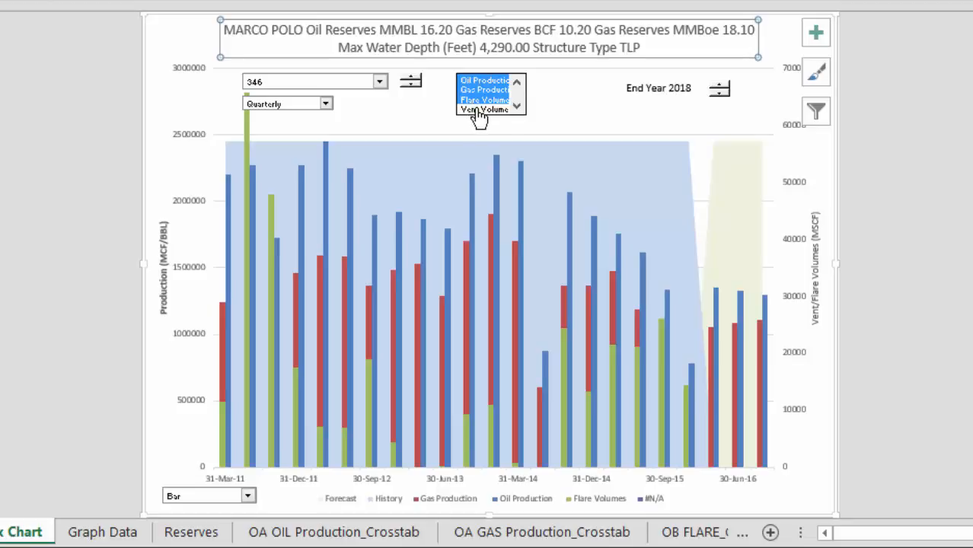
{"action": "left_click", "coordinate": [478, 110]}
{"action": "left_click", "coordinate": [479, 102]}
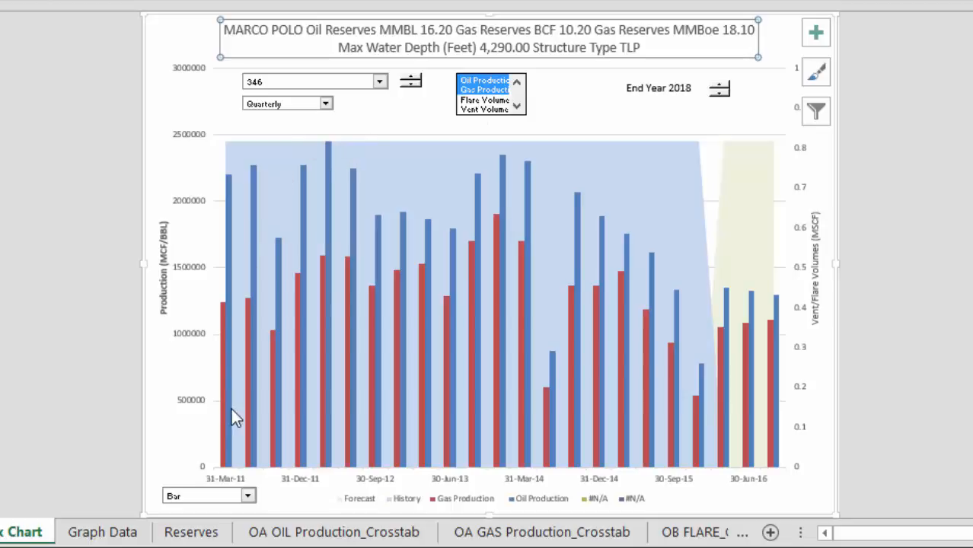
Step: Set the chart's time interval to Monthly and its chart type to Area
{"action": "left_click", "coordinate": [326, 105]}
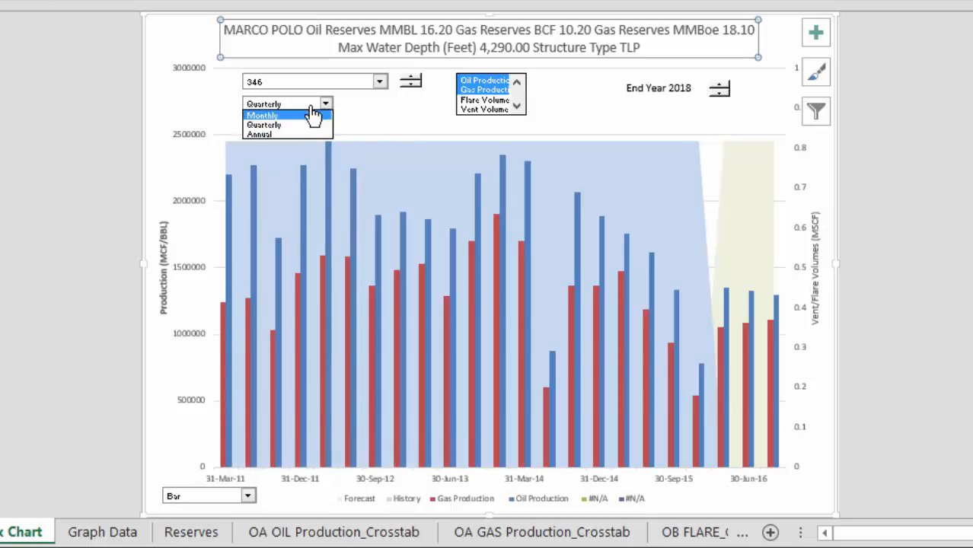
{"action": "left_click", "coordinate": [313, 116]}
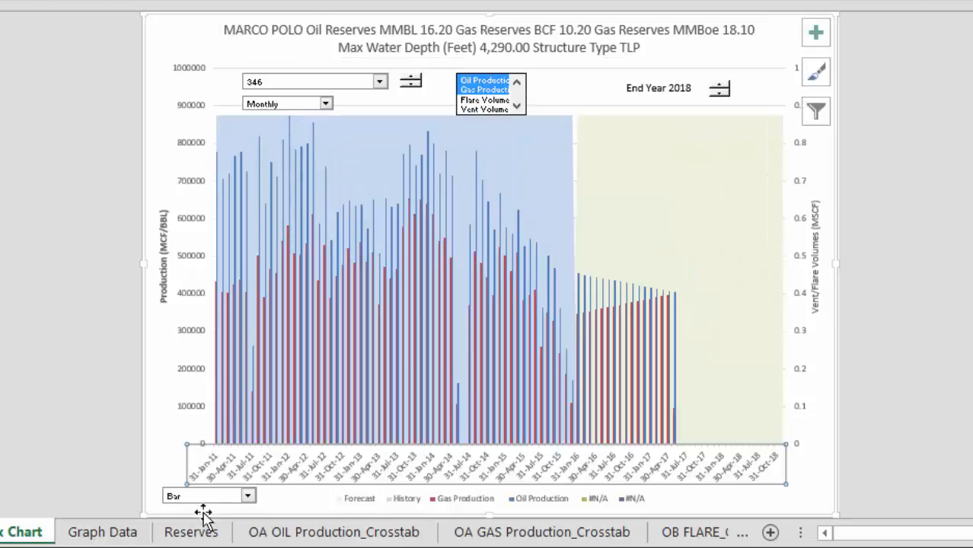
{"action": "left_click", "coordinate": [247, 496]}
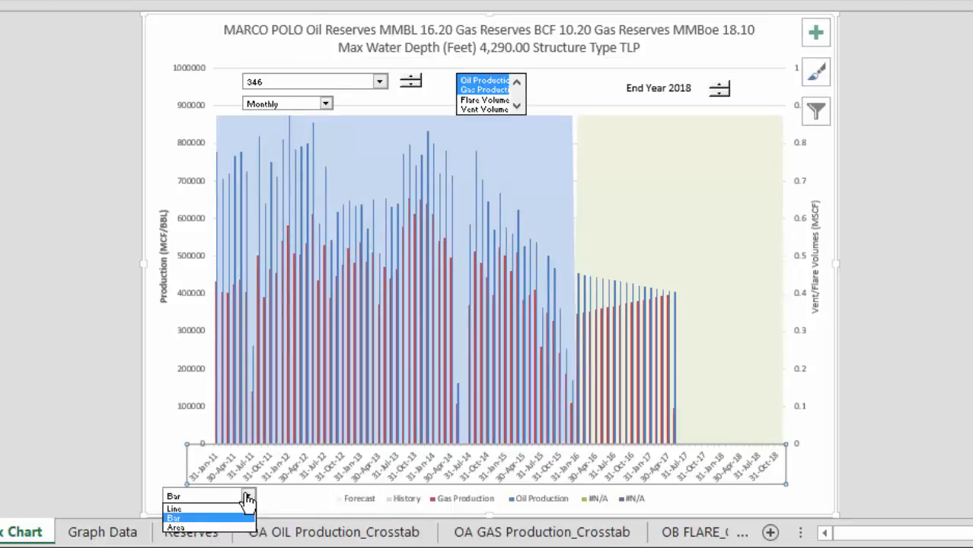
{"action": "left_click", "coordinate": [238, 529]}
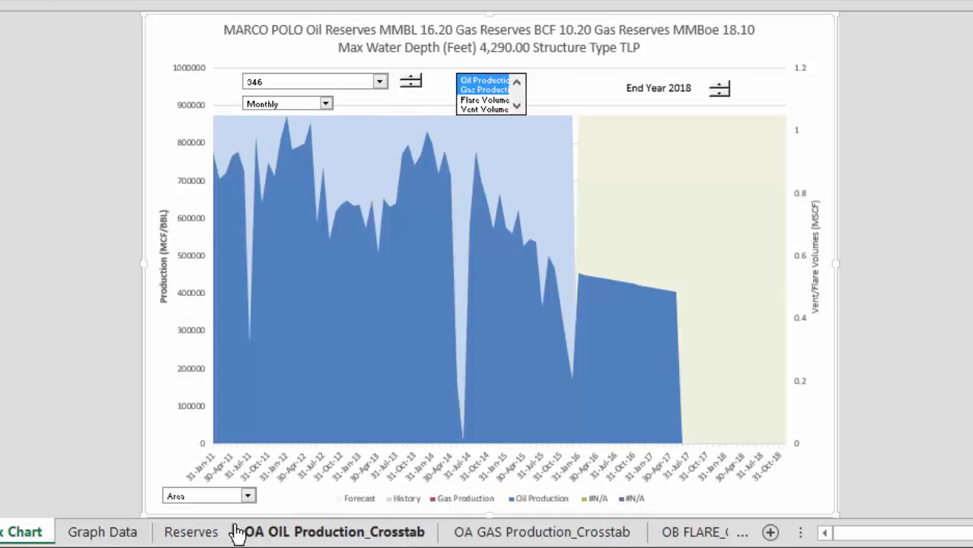
Step: Remove the gas and oil production series from the area chart, and show gas production alone
{"action": "left_click", "coordinate": [482, 90]}
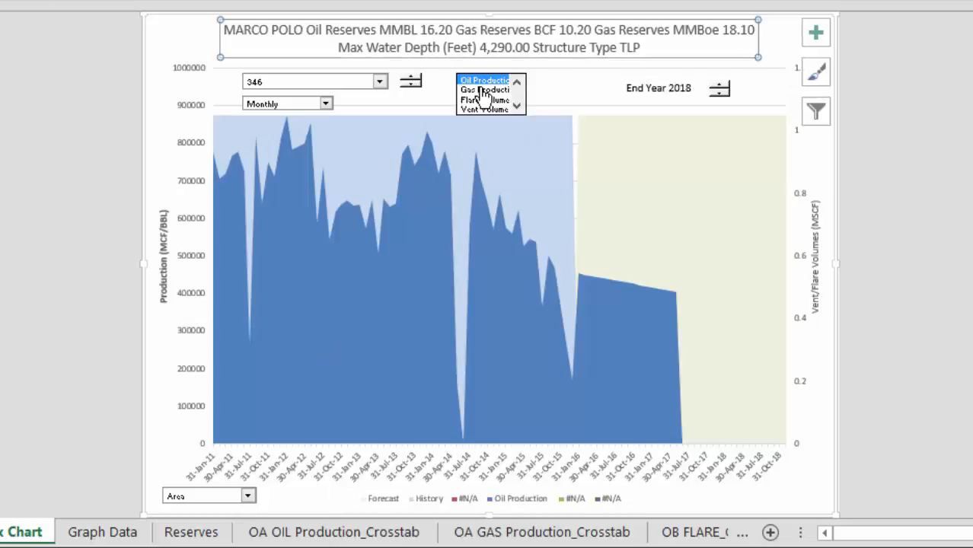
{"action": "left_click", "coordinate": [482, 84]}
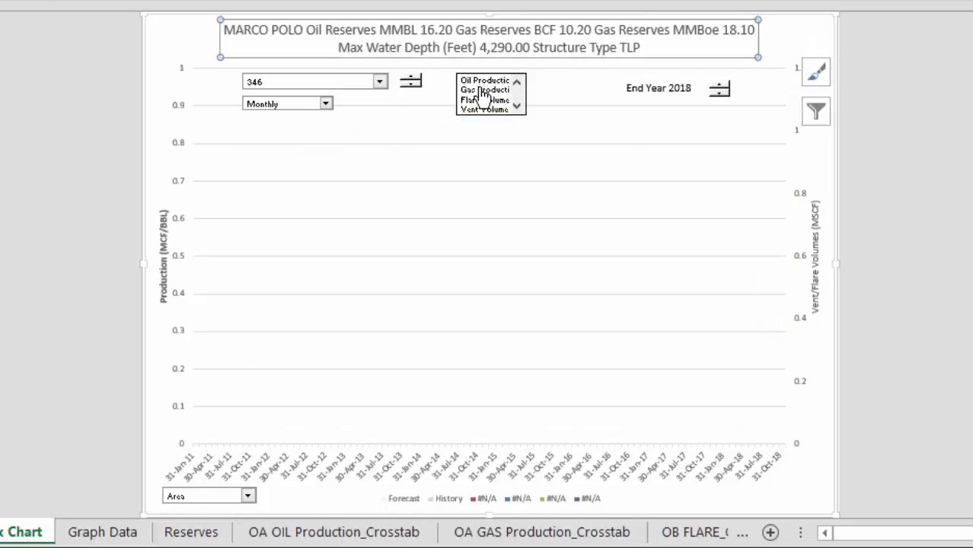
{"action": "left_click", "coordinate": [482, 90]}
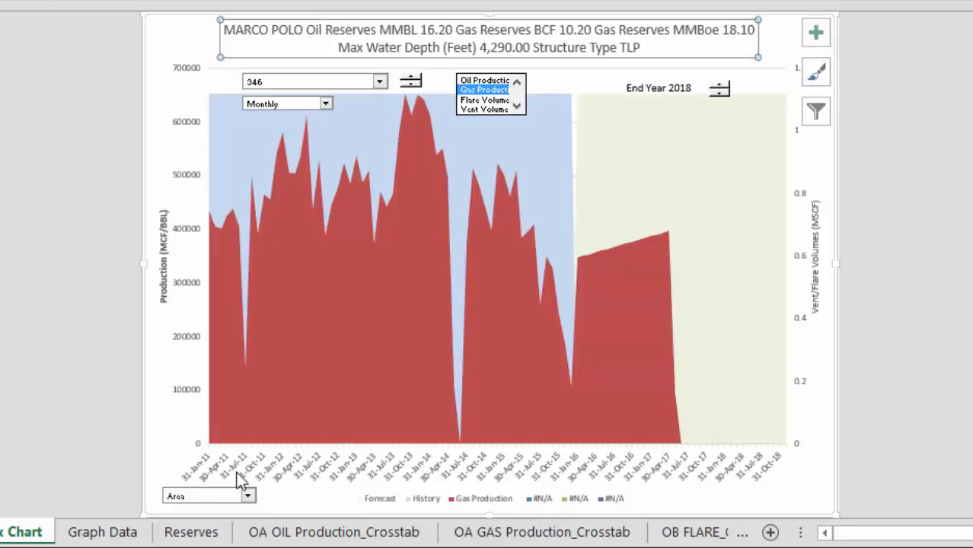
Step: Set the chart type to Line and add the oil production and flare volume series to the gas production
{"action": "left_click", "coordinate": [248, 497]}
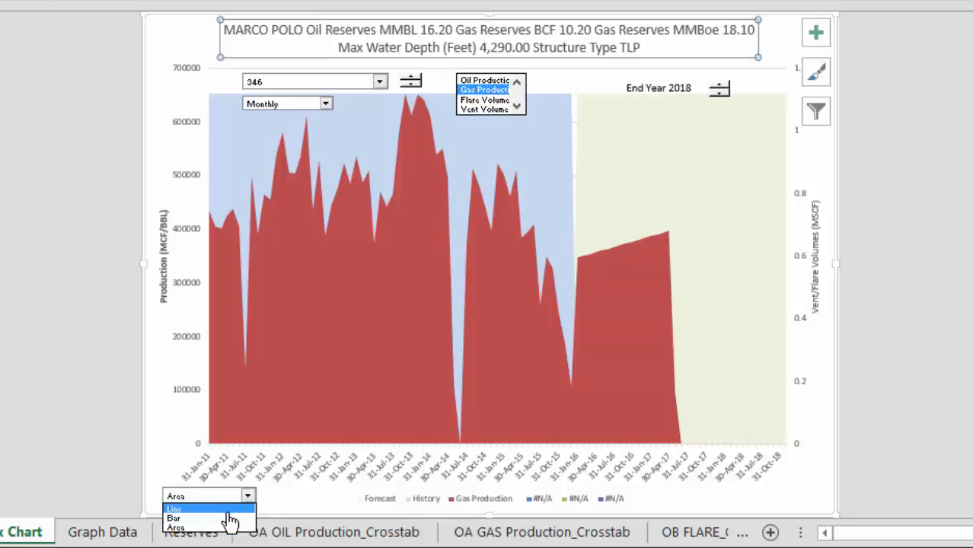
{"action": "left_click", "coordinate": [227, 510]}
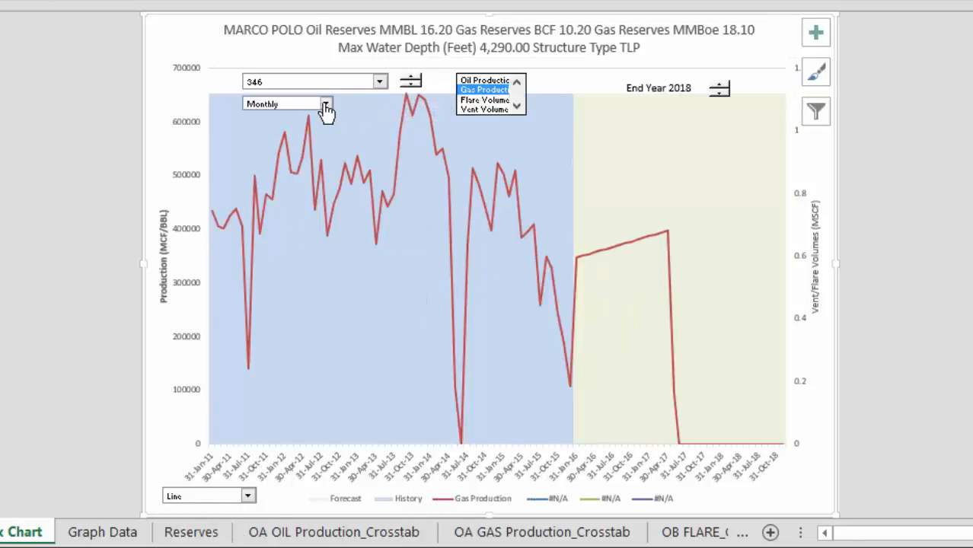
{"action": "left_click", "coordinate": [470, 81]}
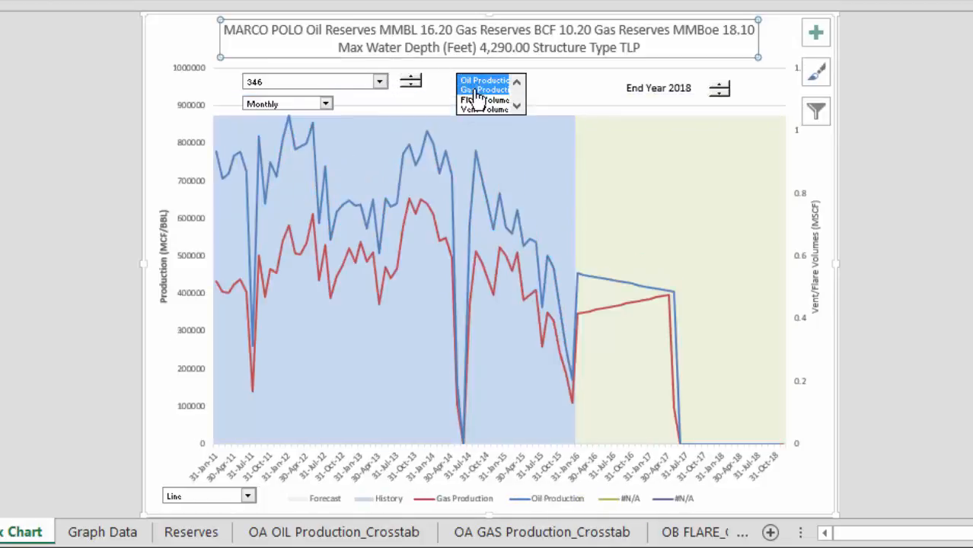
{"action": "left_click", "coordinate": [478, 102]}
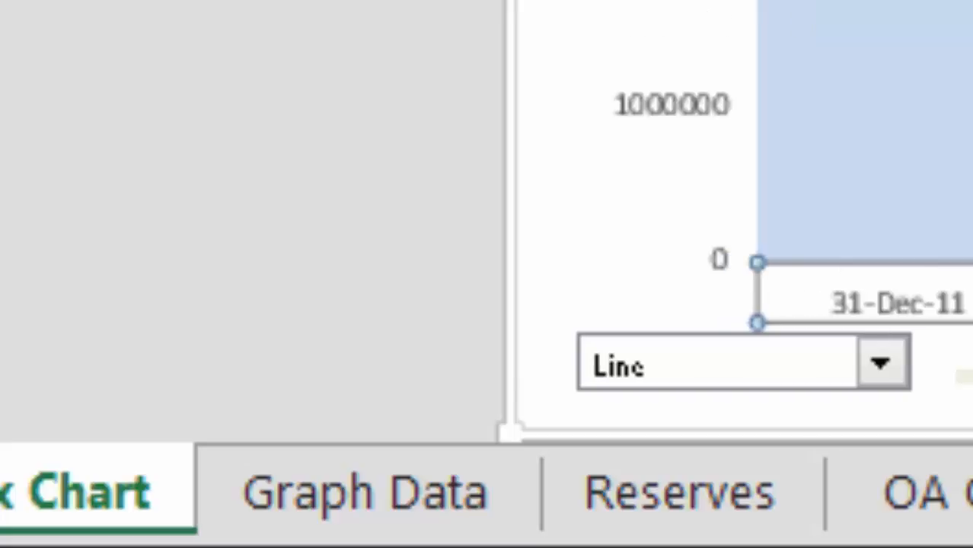
Step: Set the chart type to Bar and the time interval to Monthly
{"action": "key", "text": "Escape"}
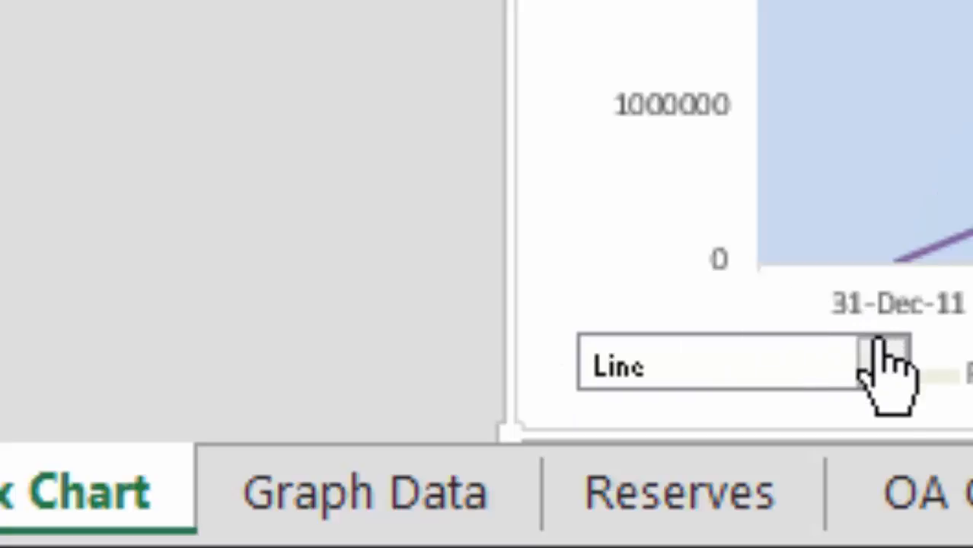
{"action": "left_click", "coordinate": [880, 342]}
{"action": "left_click", "coordinate": [824, 440]}
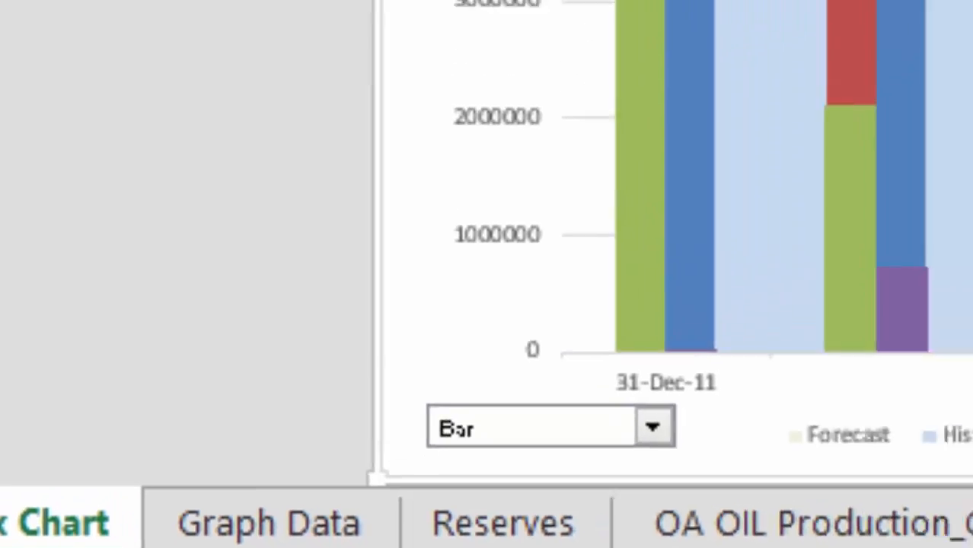
{"action": "left_click", "coordinate": [342, 115]}
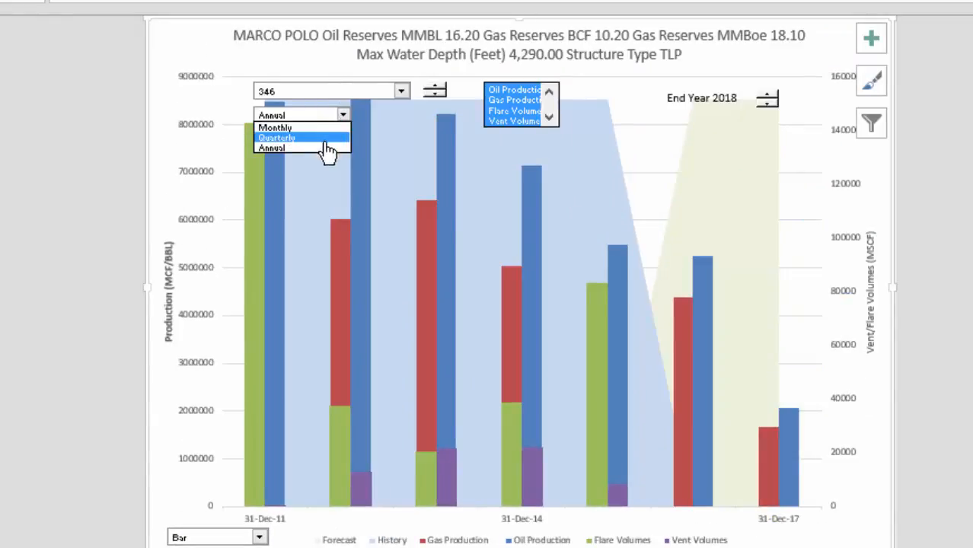
{"action": "left_click", "coordinate": [330, 128]}
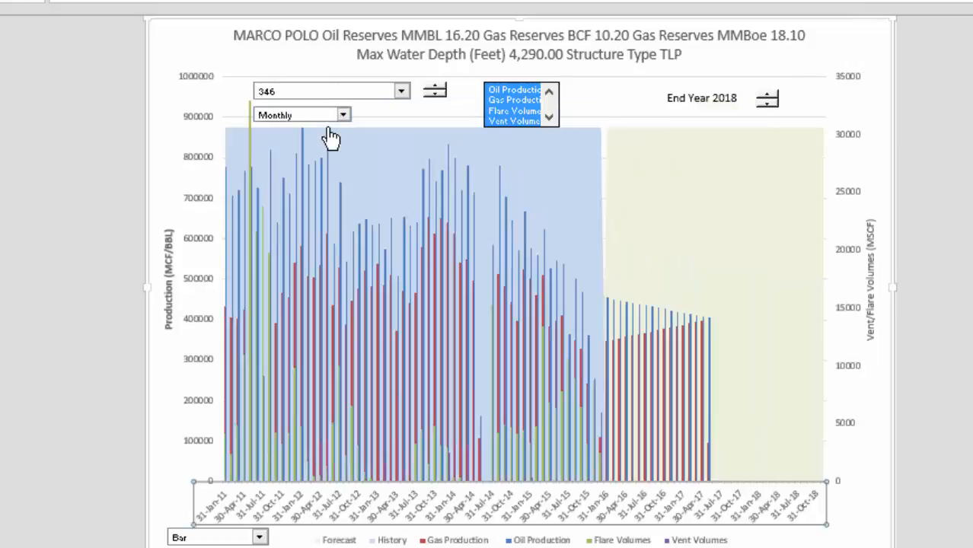
Step: Switch the monthly chart back to Line and read the Vent Volumes point at 31-Jul-12
{"action": "left_click", "coordinate": [260, 537]}
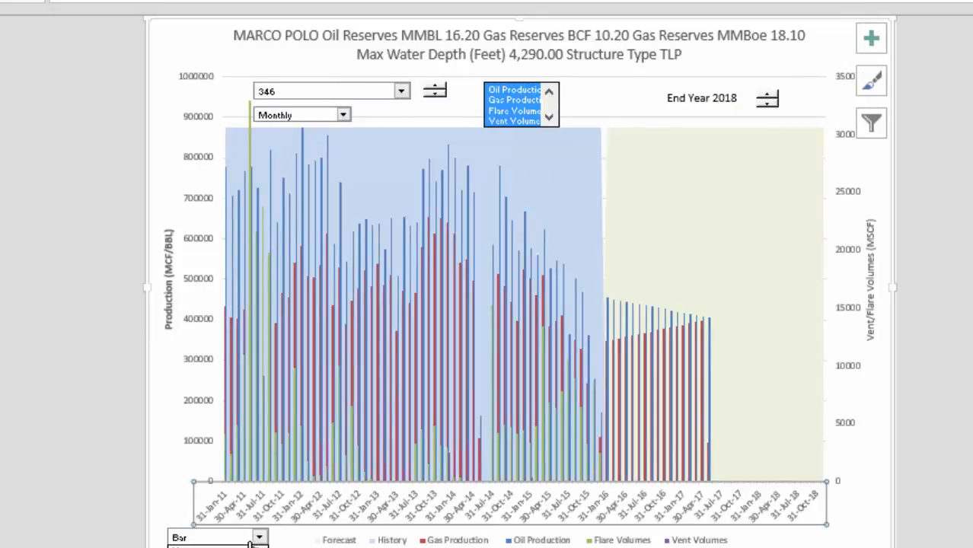
{"action": "left_click", "coordinate": [206, 547]}
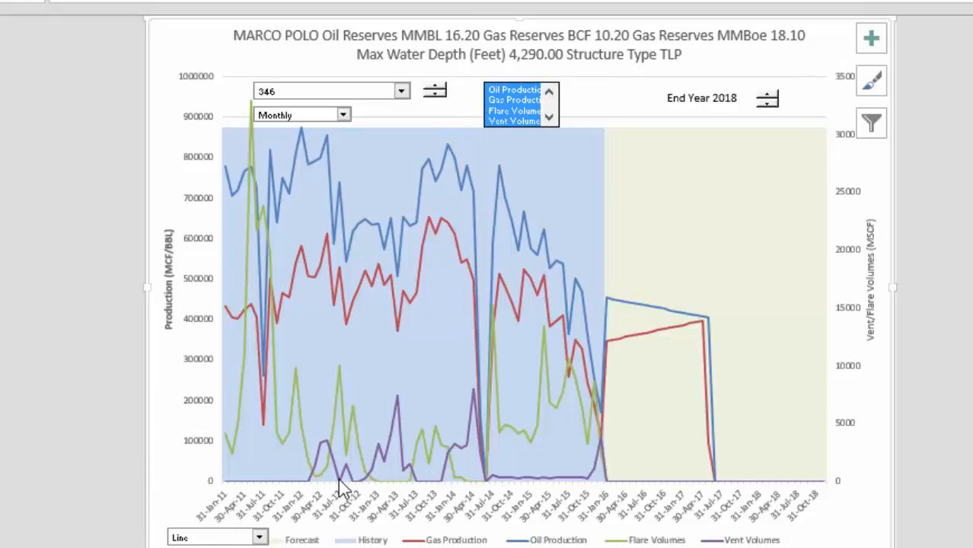
{"action": "mouse_move", "coordinate": [340, 488]}
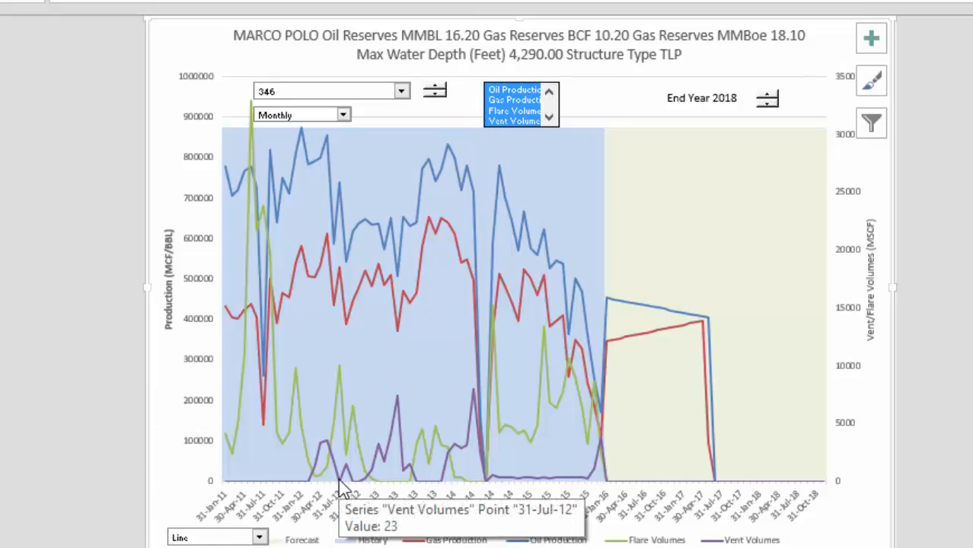
{"action": "mouse_move", "coordinate": [461, 250]}
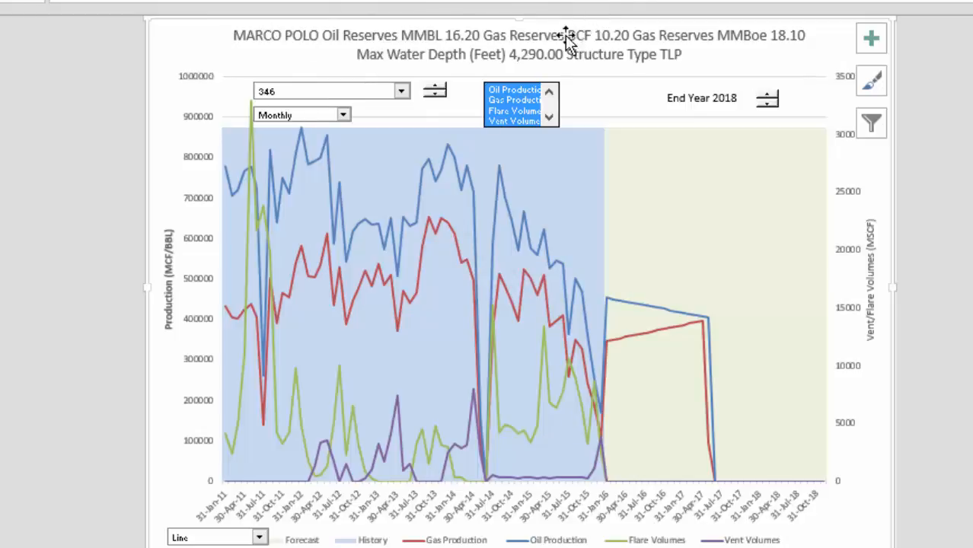
Step: View the Graph Data sheet and the monthly columns of the OA OIL Production_Crosstab sheet
{"action": "mouse_move", "coordinate": [271, 319]}
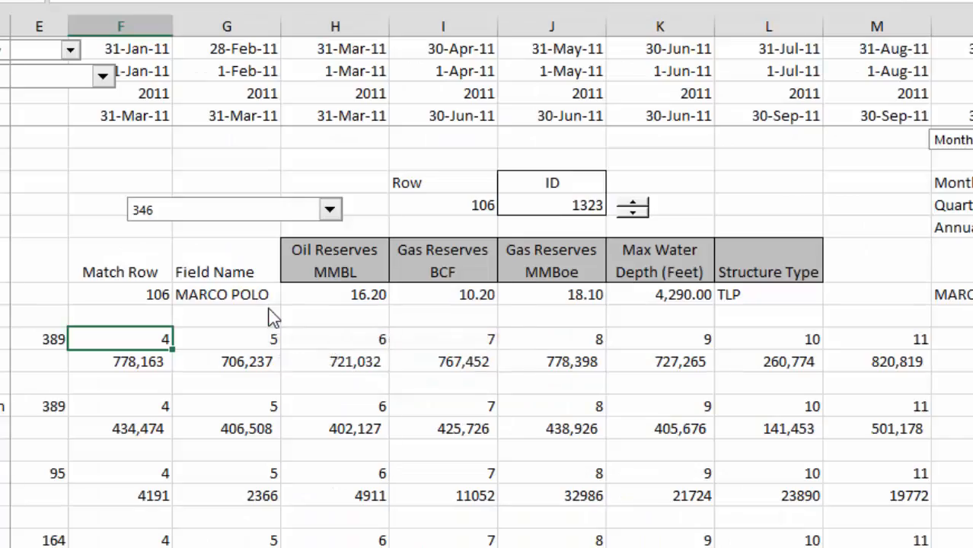
{"action": "key", "text": "Up"}
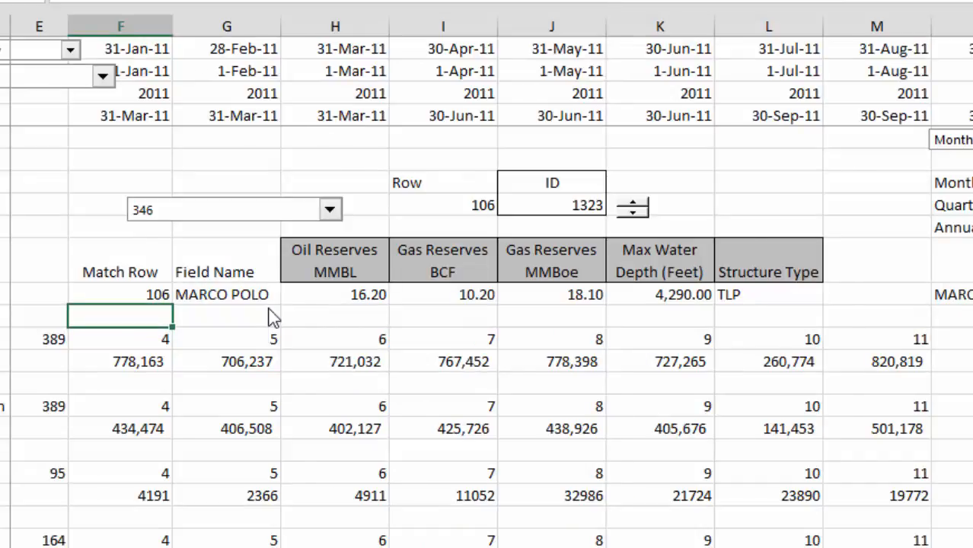
{"action": "key", "text": "ctrl+Page_Down"}
{"action": "key", "text": "ctrl+Page_Down"}
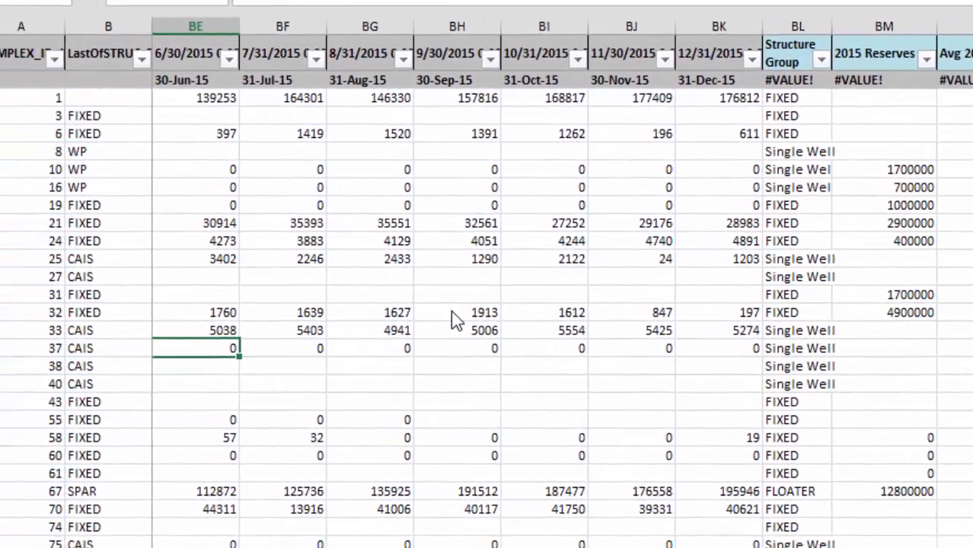
{"action": "key", "text": "Left"}
{"action": "key", "text": "Right"}
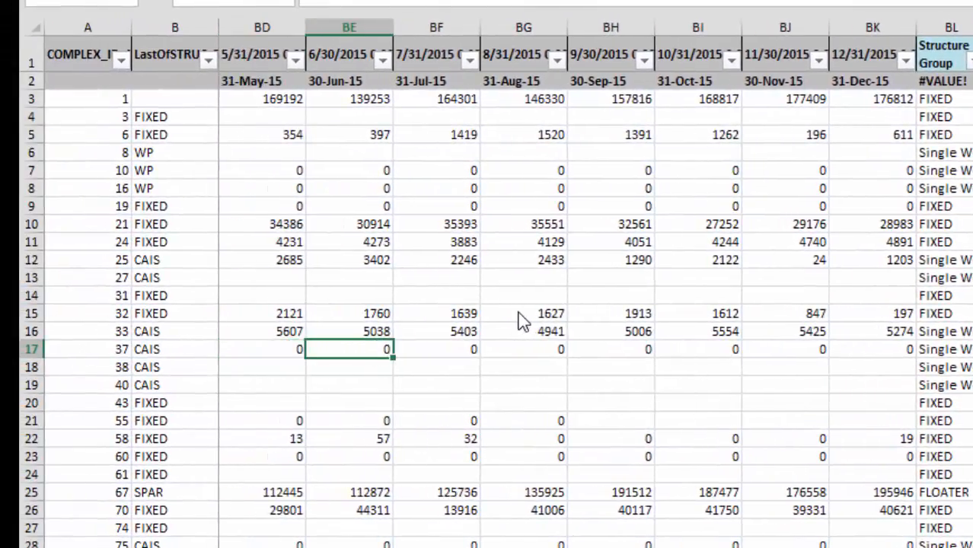
Step: Open the OB FLARE_Crosstab sheet and go back to its first cell to view the 2011 flare data
{"action": "key", "text": "ctrl+Page_Down"}
{"action": "key", "text": "ctrl+Page_Down"}
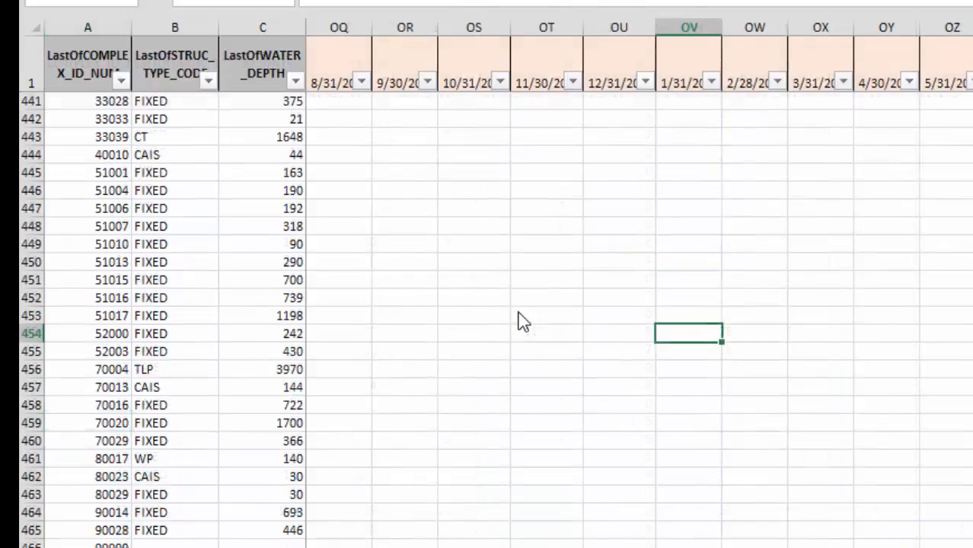
{"action": "key", "text": "Left"}
{"action": "key", "text": "Left"}
{"action": "key", "text": "Left"}
{"action": "key", "text": "Left"}
{"action": "key", "text": "Left"}
{"action": "key", "text": "Left"}
{"action": "key", "text": "Left"}
{"action": "key", "text": "Left"}
{"action": "key", "text": "Left"}
{"action": "key", "text": "Left"}
{"action": "key", "text": "Left"}
{"action": "key", "text": "Left"}
{"action": "key", "text": "Left"}
{"action": "key", "text": "Left"}
{"action": "key", "text": "Left"}
{"action": "key", "text": "Left"}
{"action": "key", "text": "Left"}
{"action": "key", "text": "Left"}
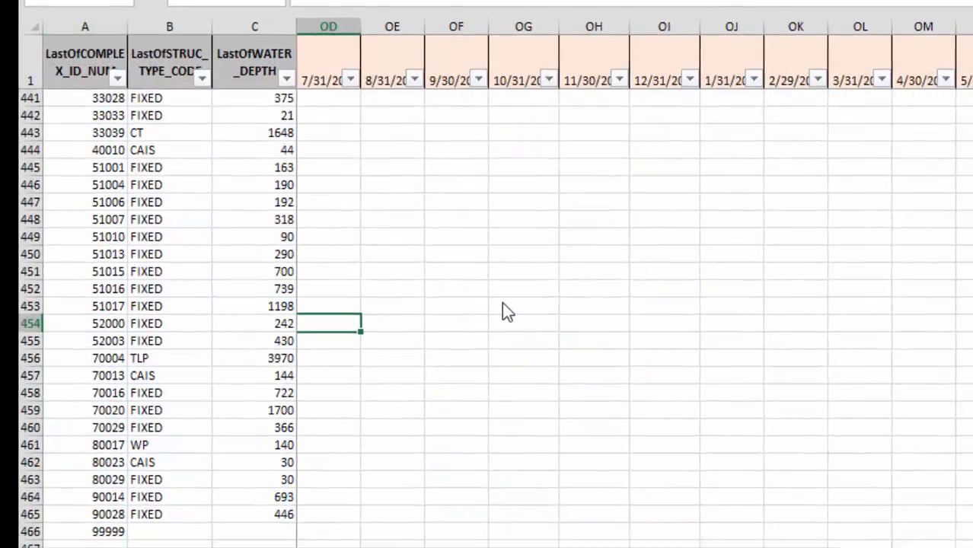
{"action": "key", "text": "ctrl+Left"}
{"action": "key", "text": "Left"}
{"action": "key", "text": "Left"}
{"action": "key", "text": "Left"}
{"action": "key", "text": "Left"}
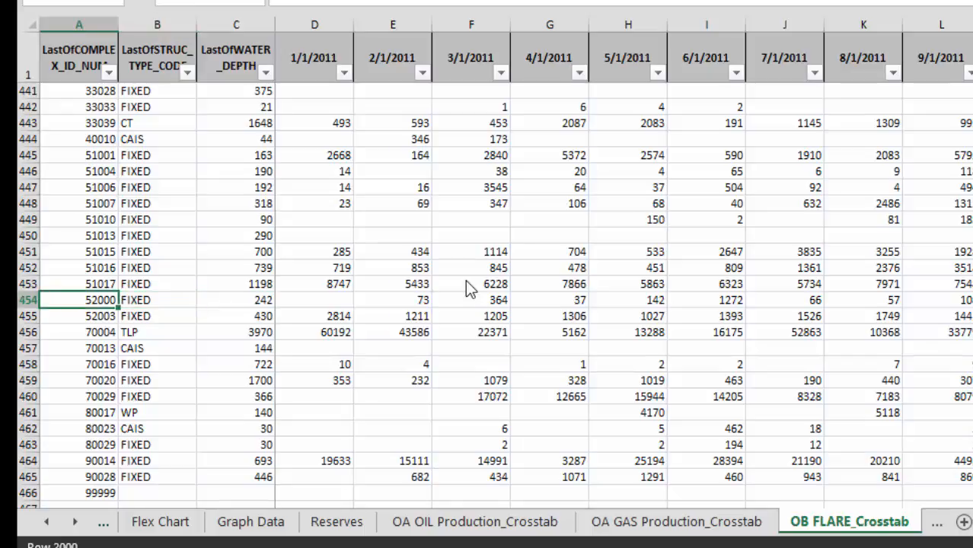
{"action": "key", "text": "ctrl+Up"}
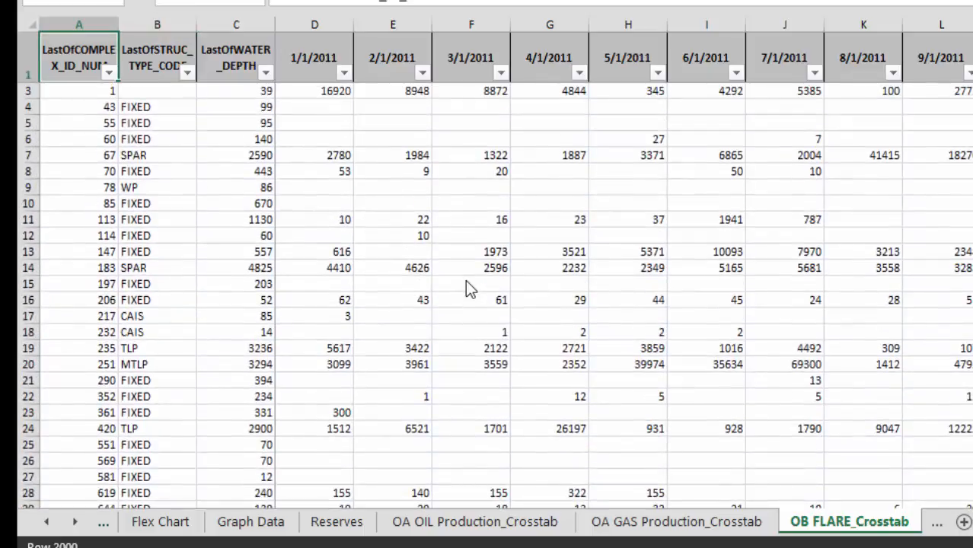
Step: Open the OB Vent_Crosstab sheet and view its first monthly vent volumes from January 2011
{"action": "key", "text": "ctrl+Page_Down"}
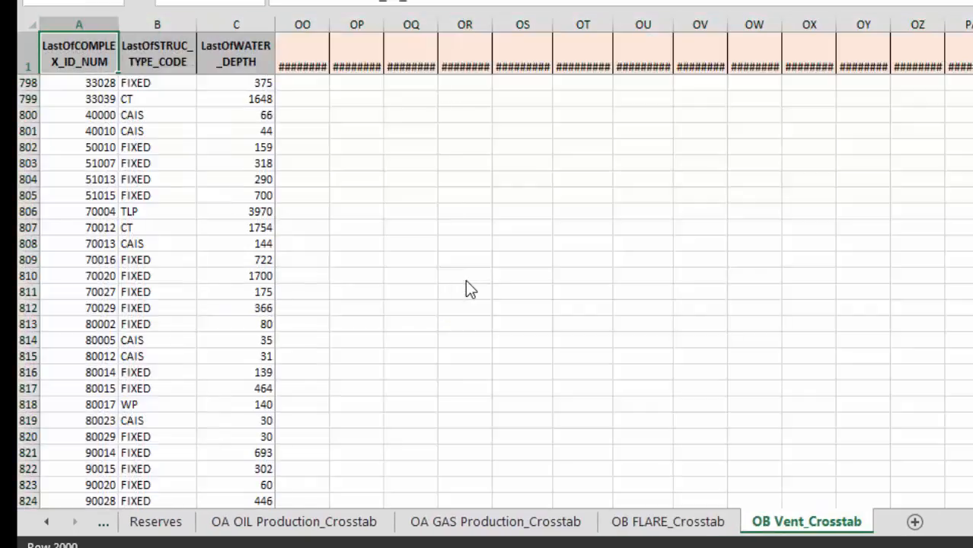
{"action": "key", "text": "Right"}
{"action": "key", "text": "Right"}
{"action": "key", "text": "Right"}
{"action": "key", "text": "Down"}
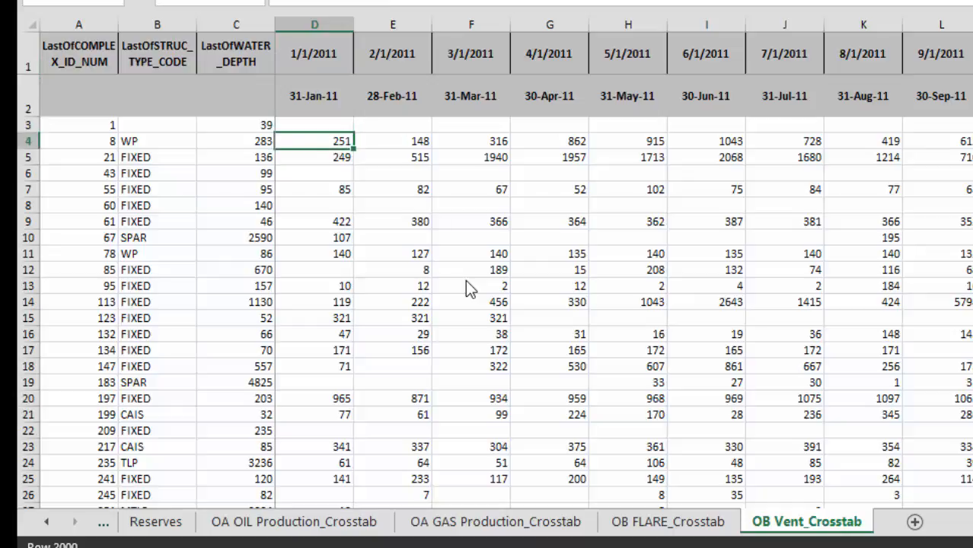
Step: Return to the Graph Data sheet and go to the first Date EOM cell, F1
{"action": "key", "text": "ctrl+Page_Up"}
{"action": "key", "text": "ctrl+Page_Up"}
{"action": "key", "text": "ctrl+Page_Up"}
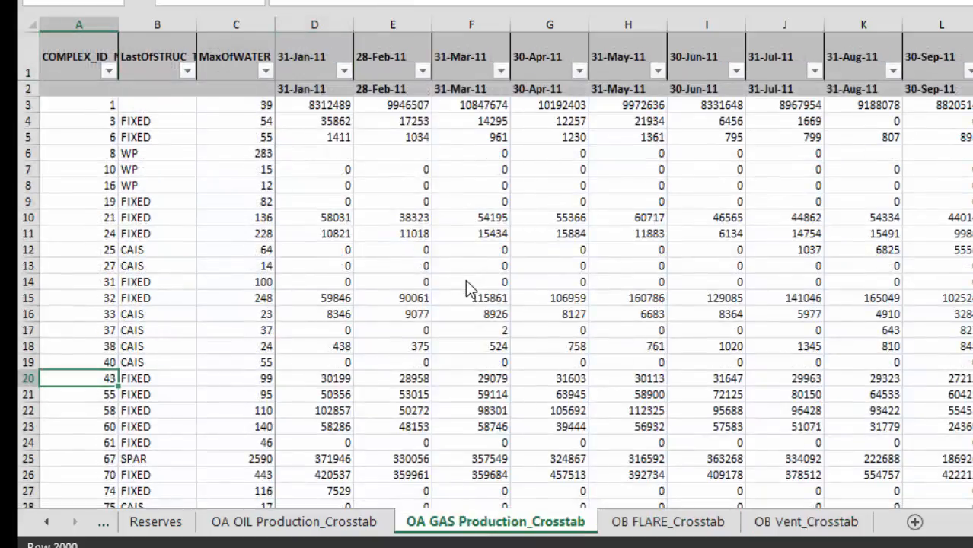
{"action": "key", "text": "ctrl+Page_Up"}
{"action": "key", "text": "ctrl+Page_Up"}
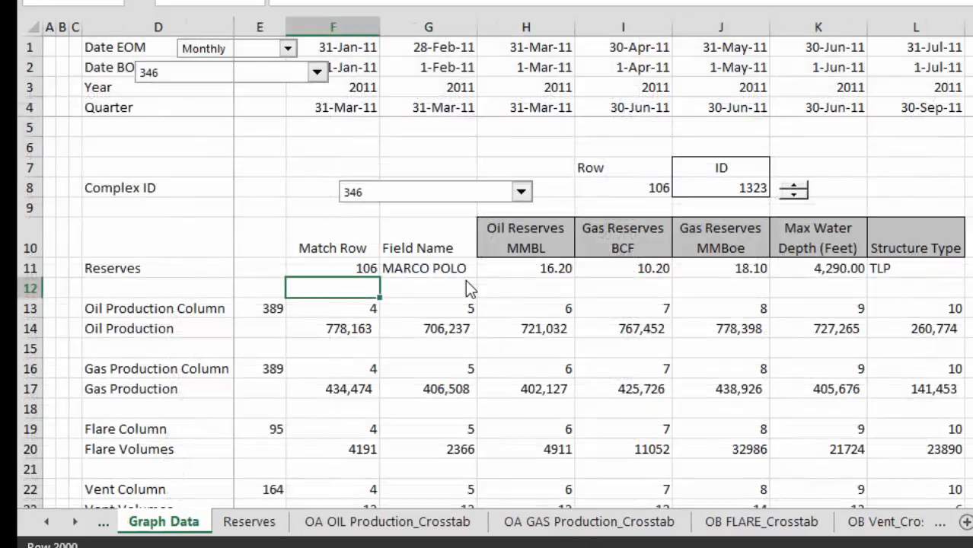
{"action": "key", "text": "Up"}
{"action": "key", "text": "Up"}
{"action": "key", "text": "Up"}
{"action": "key", "text": "Up"}
{"action": "key", "text": "Up"}
{"action": "key", "text": "Up"}
{"action": "key", "text": "Up"}
{"action": "key", "text": "Up"}
{"action": "key", "text": "Up"}
{"action": "key", "text": "Up"}
{"action": "key", "text": "Up"}
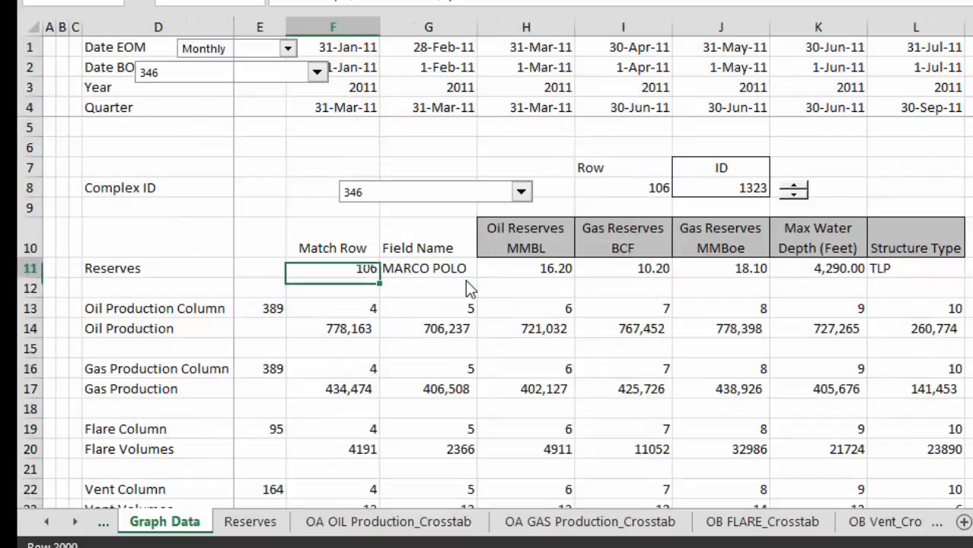
{"action": "key", "text": "Left"}
{"action": "key", "text": "Left"}
{"action": "key", "text": "Left"}
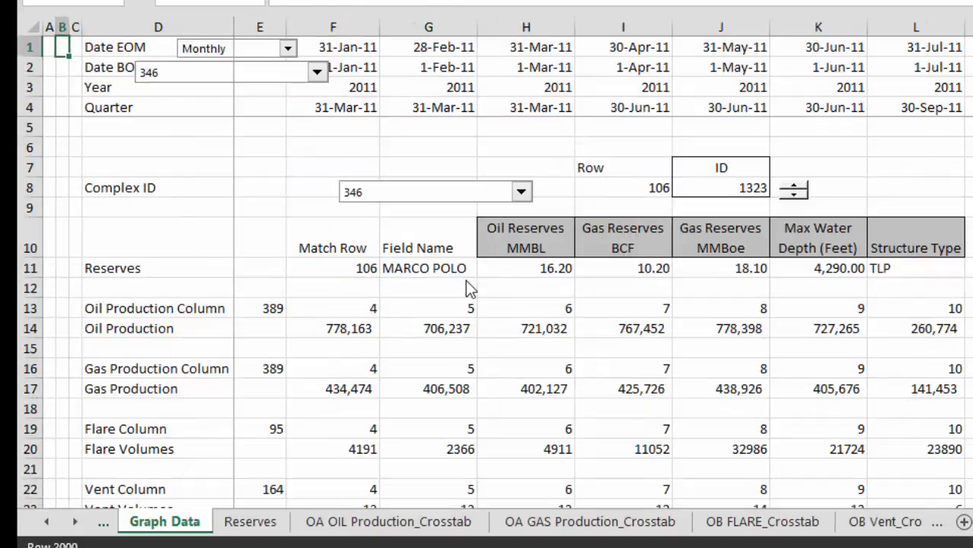
{"action": "key", "text": "Right"}
{"action": "key", "text": "Right"}
{"action": "key", "text": "Right"}
{"action": "key", "text": "Down"}
{"action": "key", "text": "Up"}
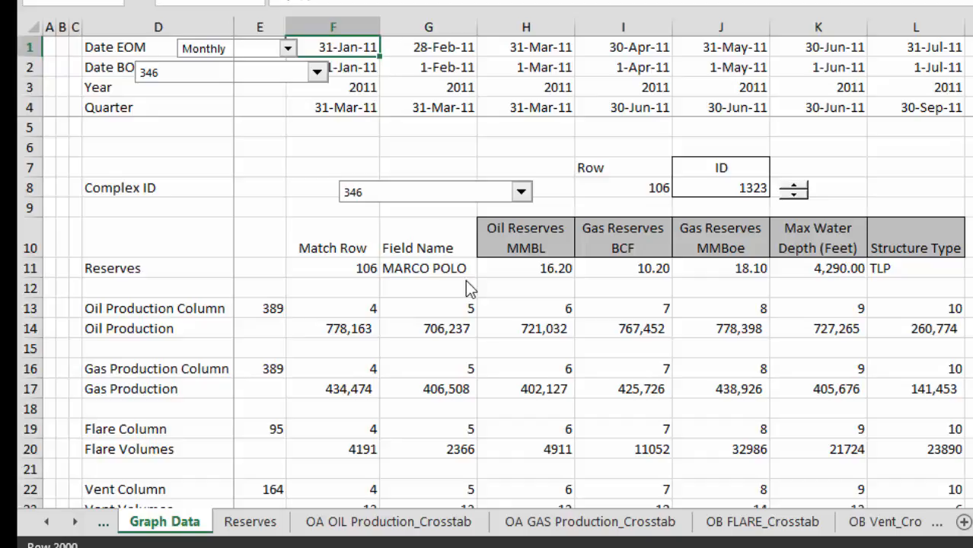
Step: Examine the beginning-of-month dates through June 2011 and the first Year cell below them
{"action": "key", "text": "Down"}
{"action": "key", "text": "Right"}
{"action": "key", "text": "Right"}
{"action": "key", "text": "Right"}
{"action": "key", "text": "Right"}
{"action": "key", "text": "Right"}
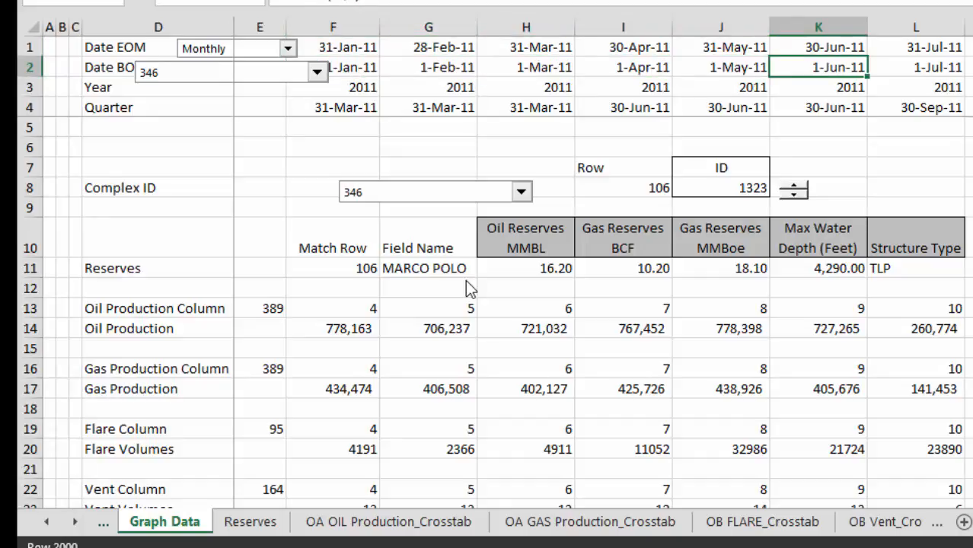
{"action": "key", "text": "Left"}
{"action": "key", "text": "Left"}
{"action": "key", "text": "Left"}
{"action": "key", "text": "Left"}
{"action": "key", "text": "Left"}
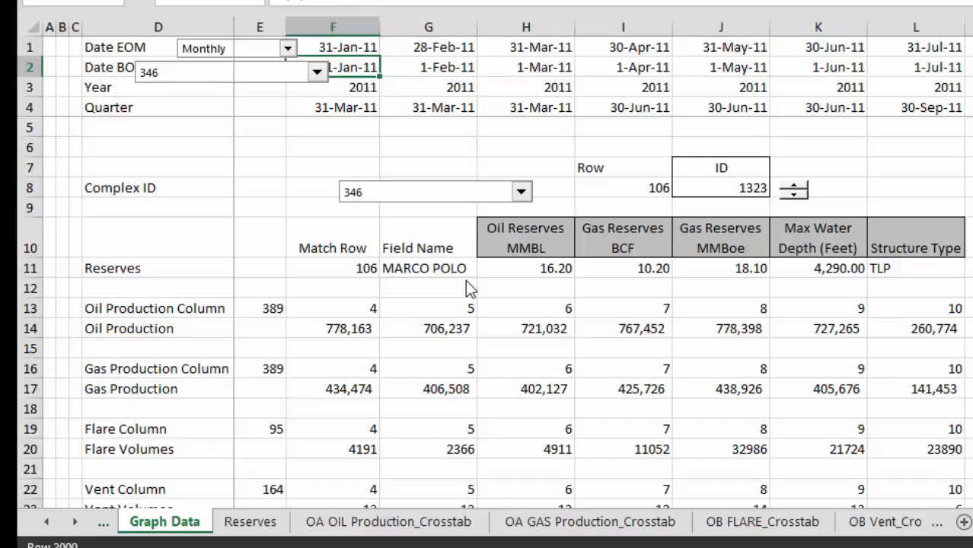
{"action": "key", "text": "Down"}
{"action": "key", "text": "Down"}
{"action": "key", "text": "Down"}
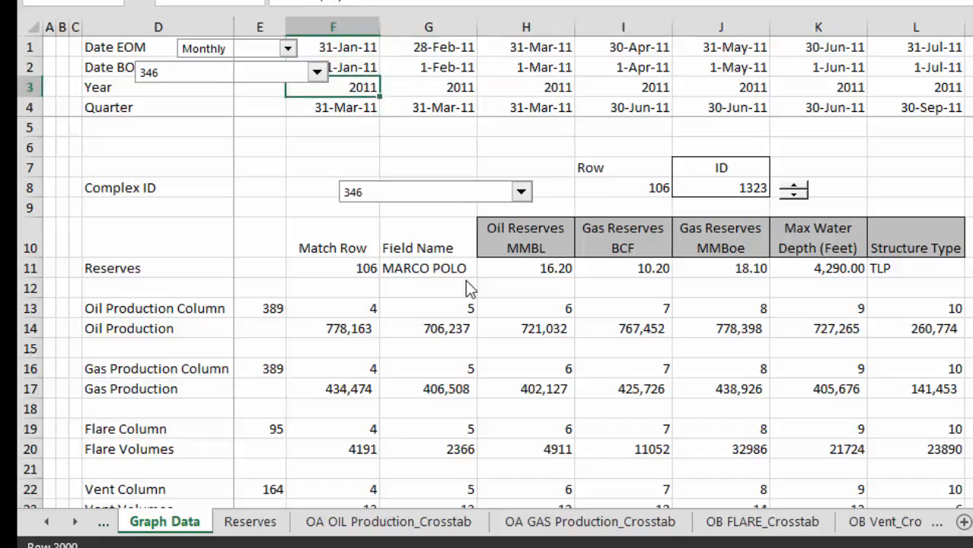
{"action": "key", "text": "Up"}
Step: Examine the cells in column F from the Year row down to the reserves Match Row and back to the Complex ID row
{"action": "key", "text": "Down"}
{"action": "key", "text": "Down"}
{"action": "key", "text": "Down"}
{"action": "key", "text": "Down"}
{"action": "key", "text": "Down"}
{"action": "key", "text": "Down"}
{"action": "key", "text": "Down"}
{"action": "key", "text": "Down"}
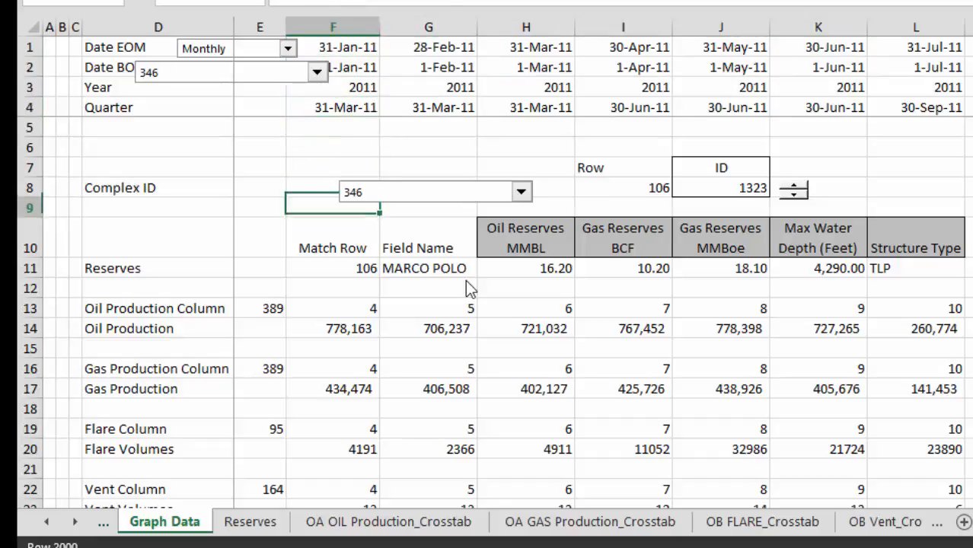
{"action": "key", "text": "Up"}
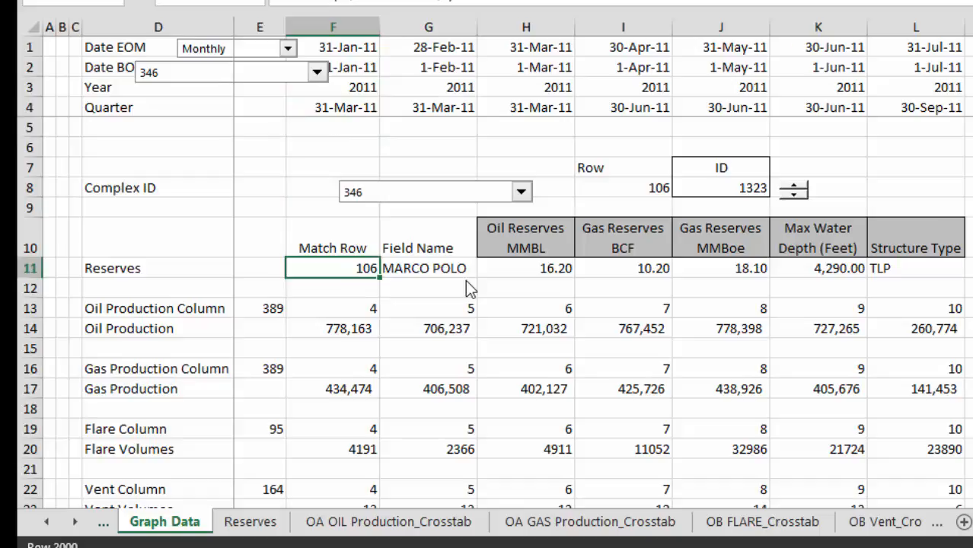
{"action": "key", "text": "Up"}
{"action": "key", "text": "Up"}
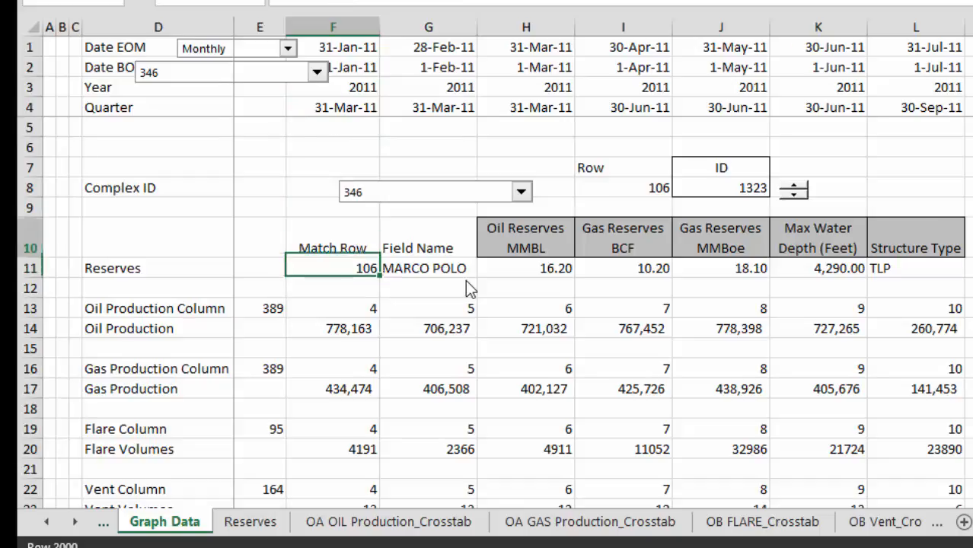
{"action": "key", "text": "Up"}
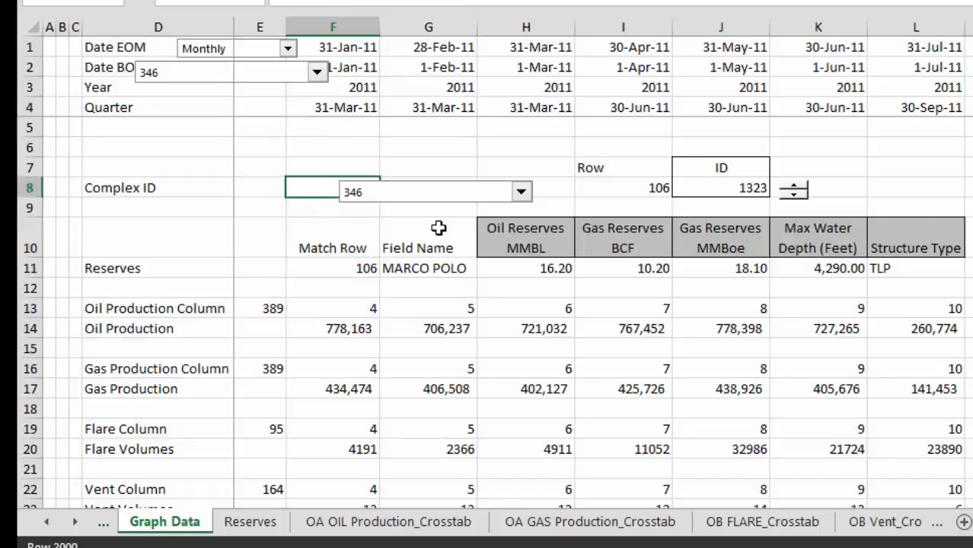
Step: Review the Complex ID drop-down's control settings, including its input range, column A of OA OIL Production_Crosstab
{"action": "right_click", "coordinate": [446, 195]}
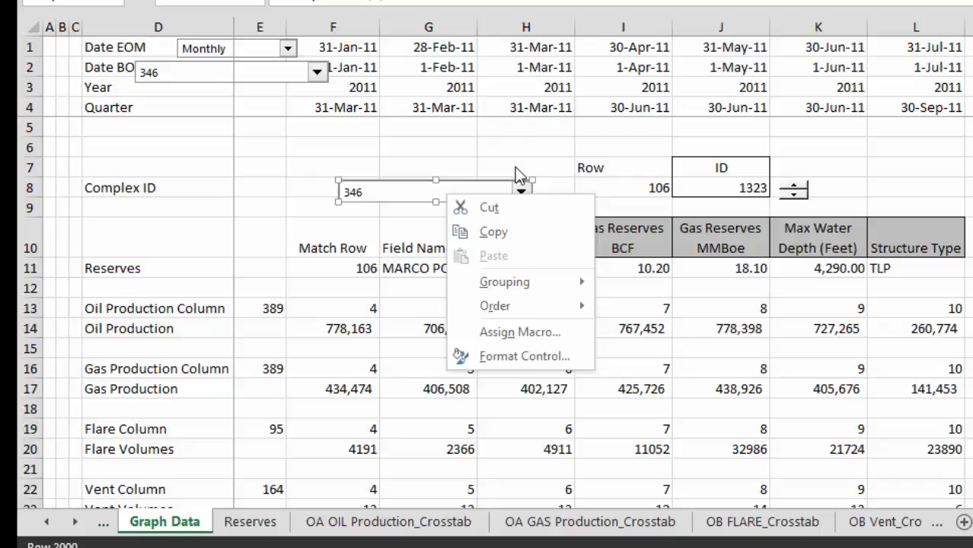
{"action": "left_click", "coordinate": [512, 358]}
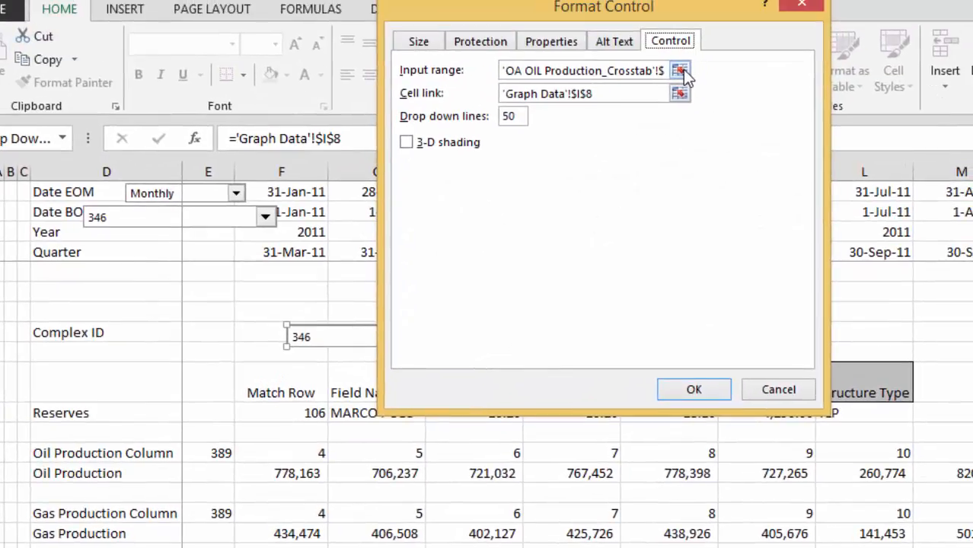
{"action": "left_click", "coordinate": [684, 70]}
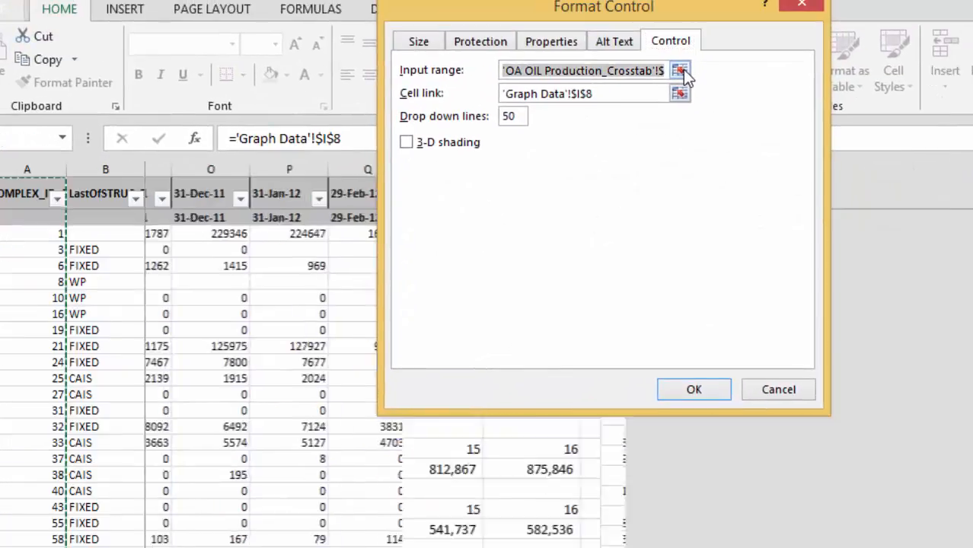
{"action": "left_click", "coordinate": [683, 69]}
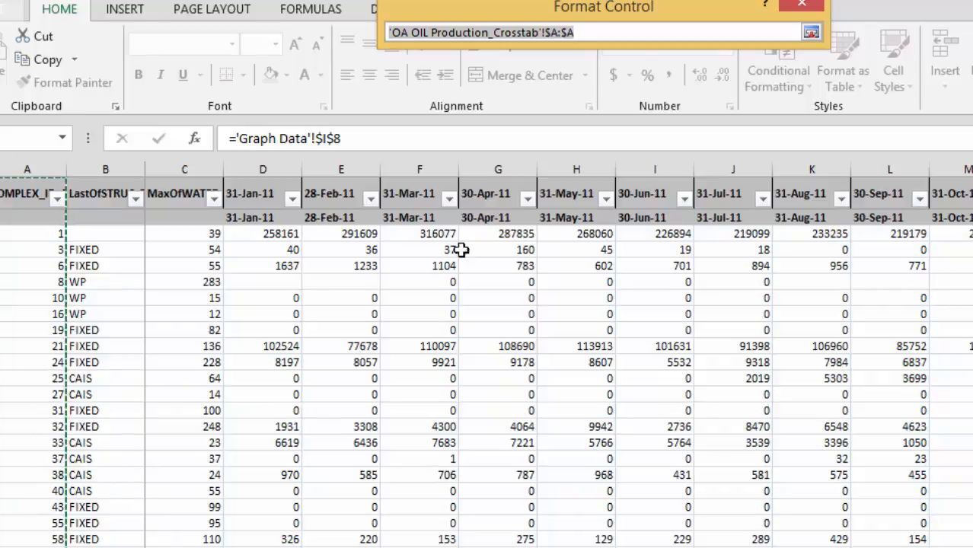
{"action": "left_click", "coordinate": [811, 32]}
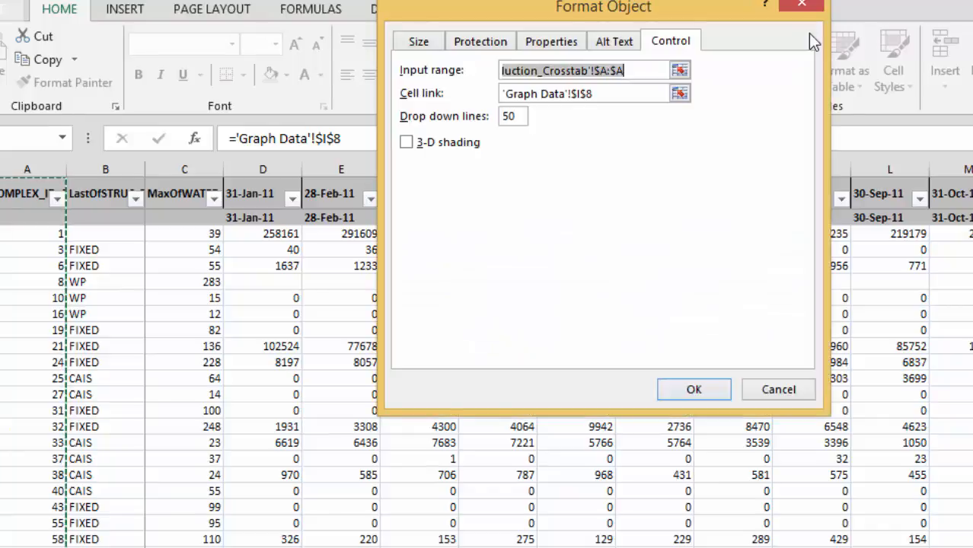
{"action": "left_click", "coordinate": [683, 393]}
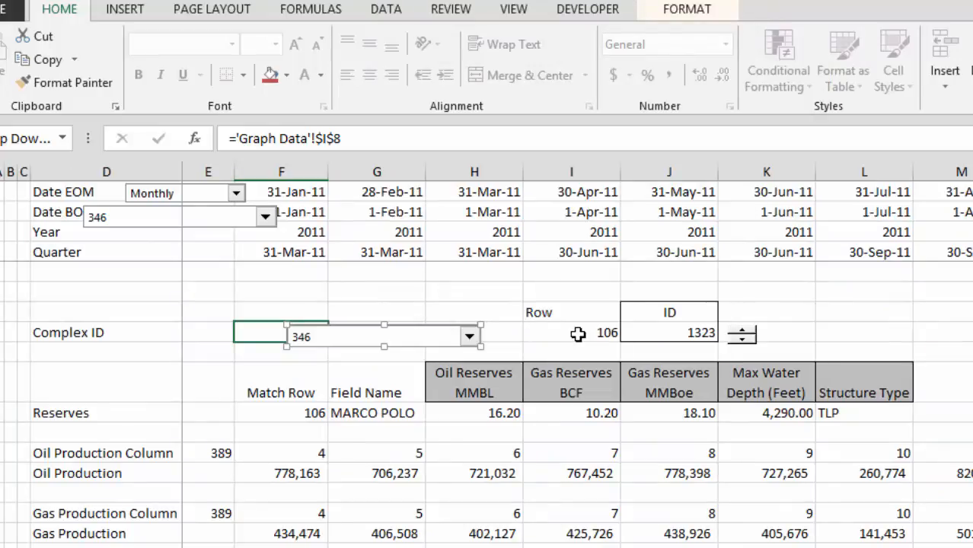
Step: Inspect the Row cell I8 and compare it with the cell link in the Complex ID drop-down's control settings
{"action": "left_click", "coordinate": [578, 334]}
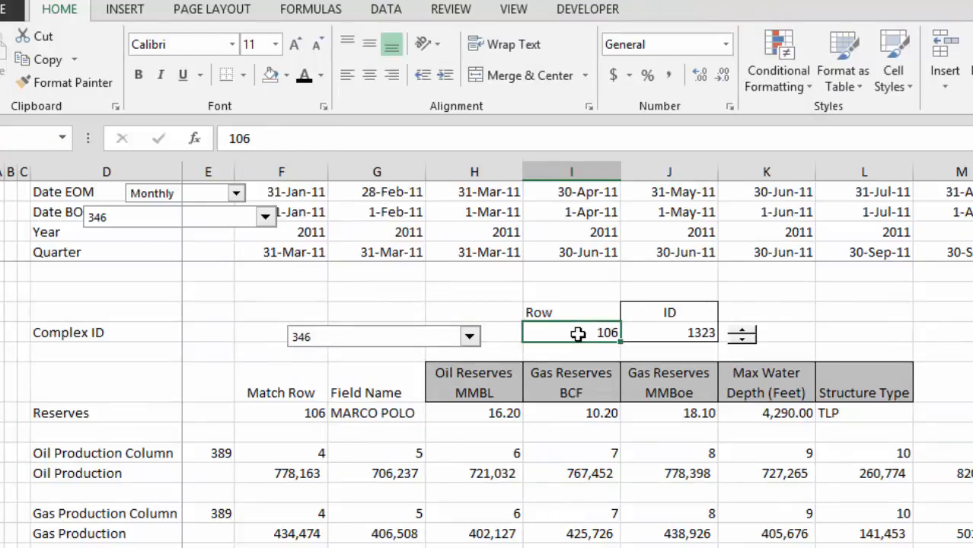
{"action": "right_click", "coordinate": [432, 341]}
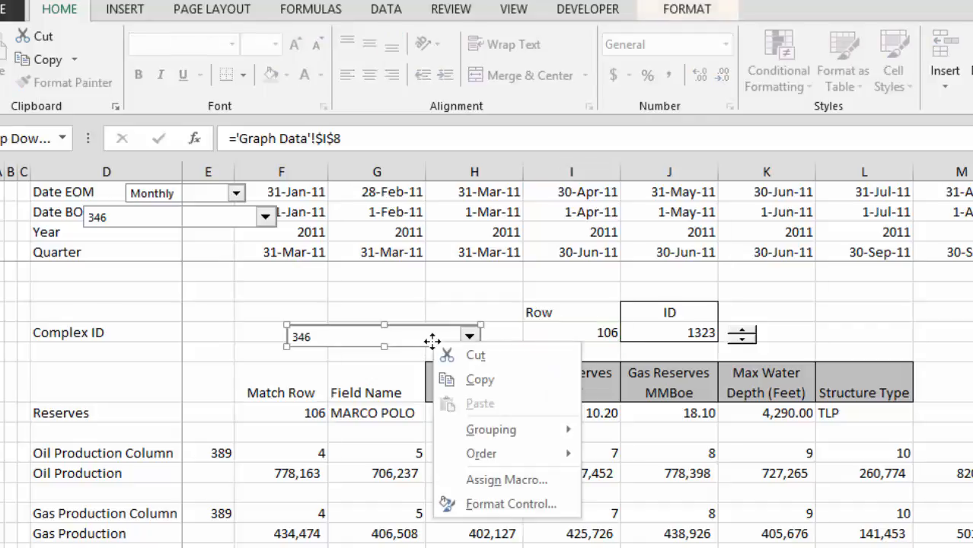
{"action": "left_click", "coordinate": [460, 504]}
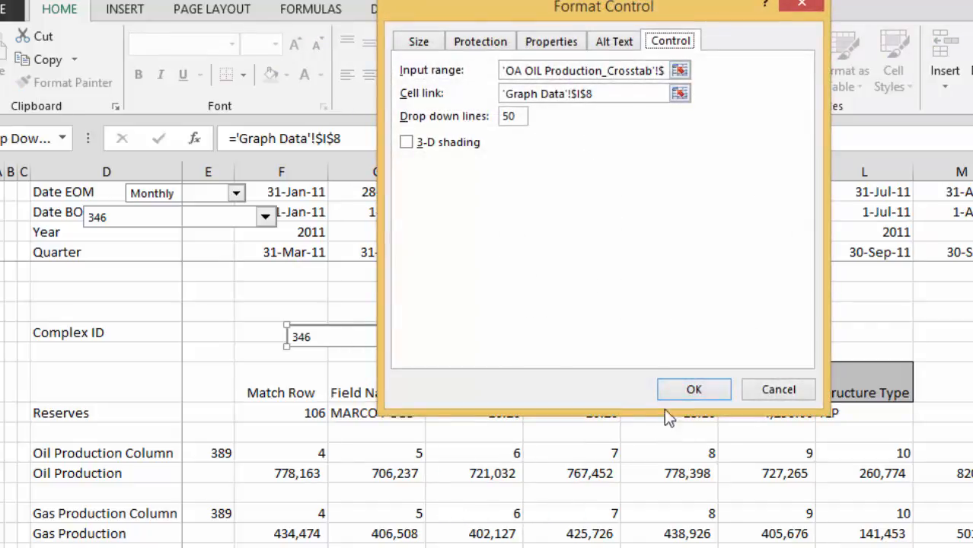
{"action": "left_click", "coordinate": [674, 385]}
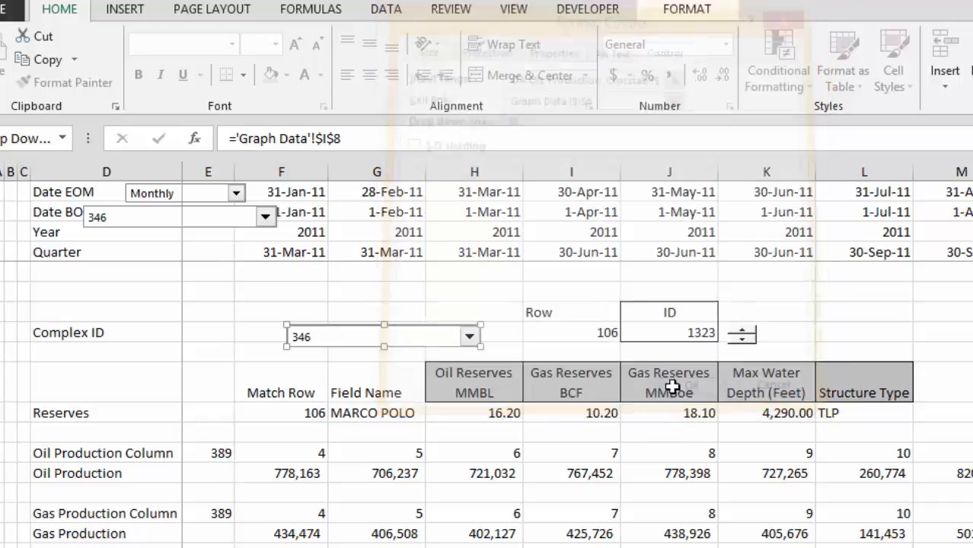
Step: Rename the heading in cell I7 above the linked row number as "Oil Row"
{"action": "left_click", "coordinate": [550, 312]}
{"action": "type", "text": "Oil"}
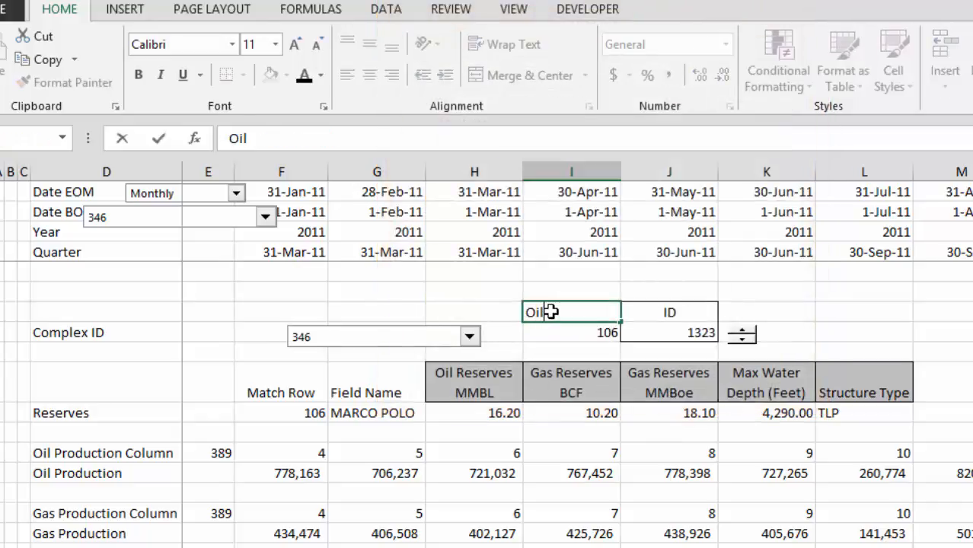
{"action": "type", "text": " Row"}
{"action": "key", "text": "Return"}
Step: Inspect the INDEX formula in ID cell J8 and the linked row cell beside it, leaving the formula unedited
{"action": "key", "text": "Right"}
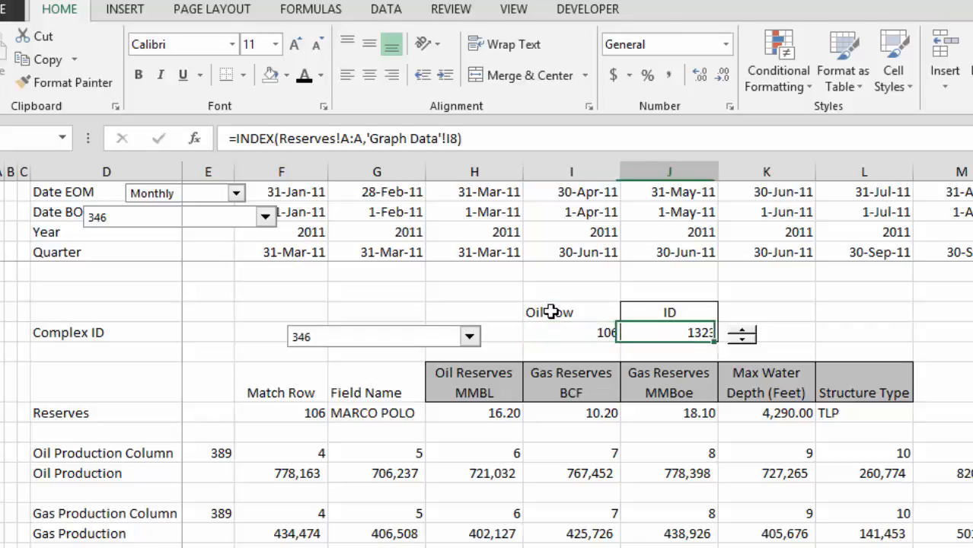
{"action": "key", "text": "F2"}
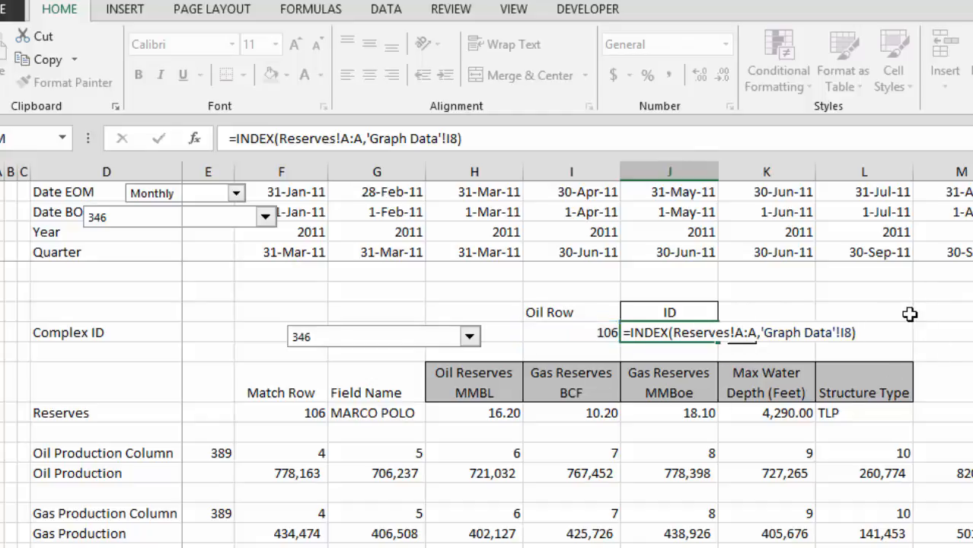
{"action": "key", "text": "Escape"}
{"action": "key", "text": "Left"}
{"action": "key", "text": "Right"}
{"action": "key", "text": "Right"}
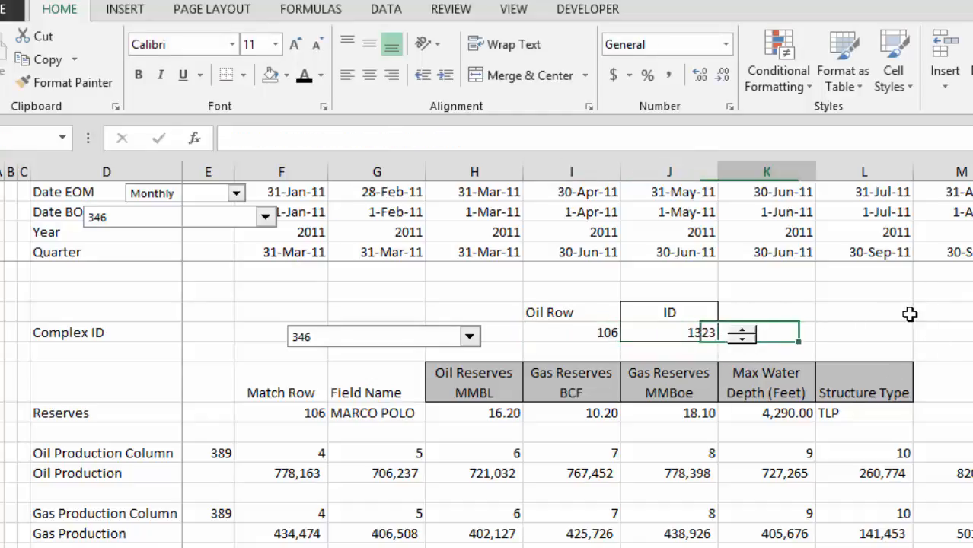
{"action": "key", "text": "Left"}
{"action": "key", "text": "Left"}
{"action": "key", "text": "Right"}
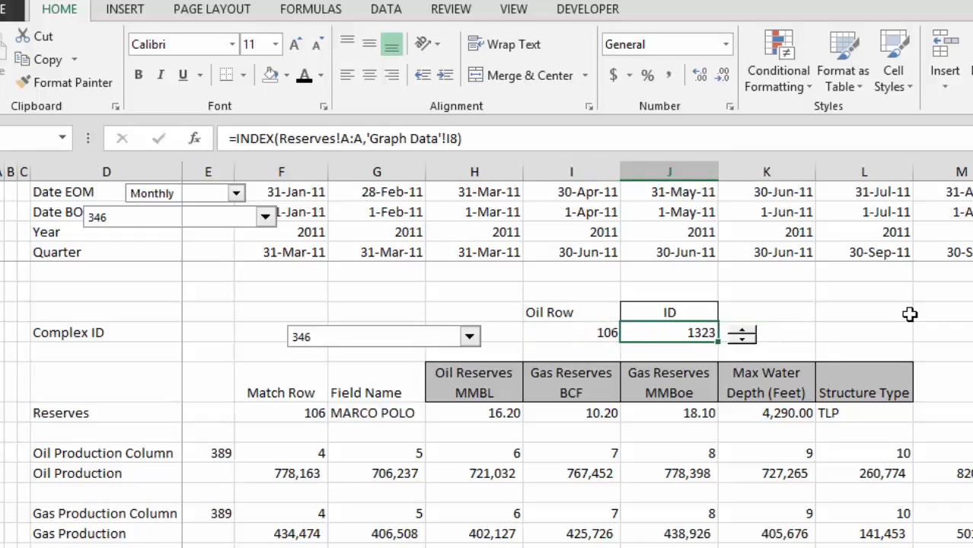
{"action": "key", "text": "Left"}
{"action": "key", "text": "Right"}
Step: Rewrite the ID formula in J8 as an INDEX of column A on OA OIL Production_Crosstab, using row number I8
{"action": "type", "text": "=i"}
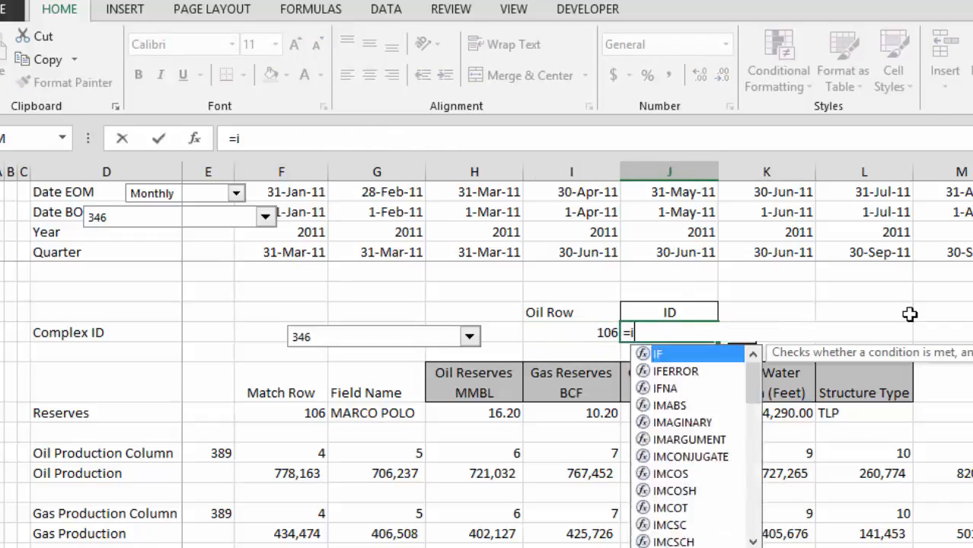
{"action": "type", "text": "n"}
{"action": "key", "text": "Tab"}
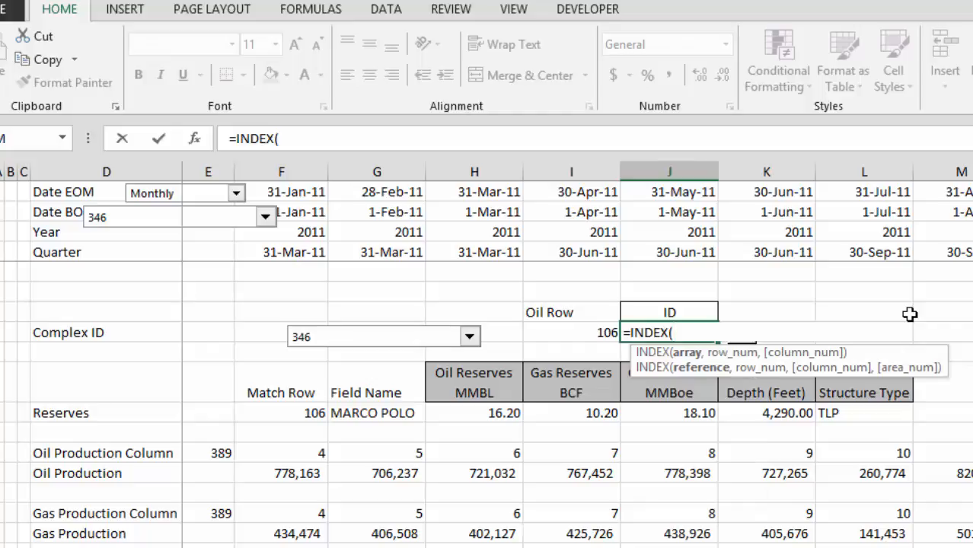
{"action": "key", "text": "ctrl+Page_Down"}
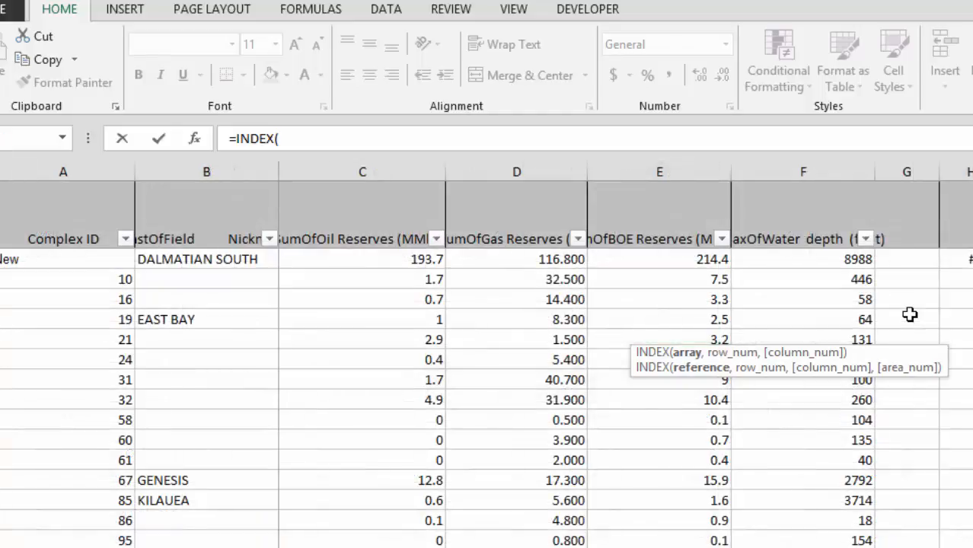
{"action": "key", "text": "ctrl+Page_Down"}
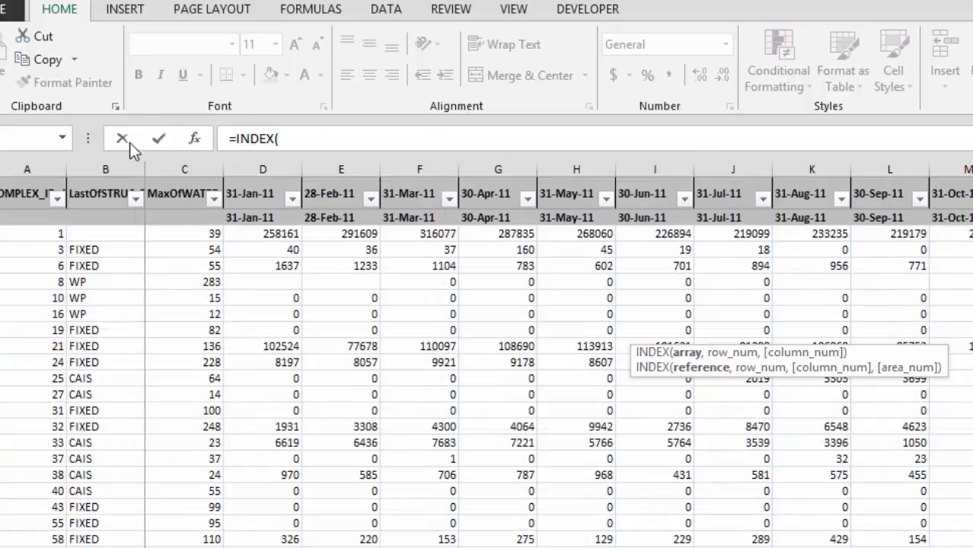
{"action": "left_click", "coordinate": [25, 169]}
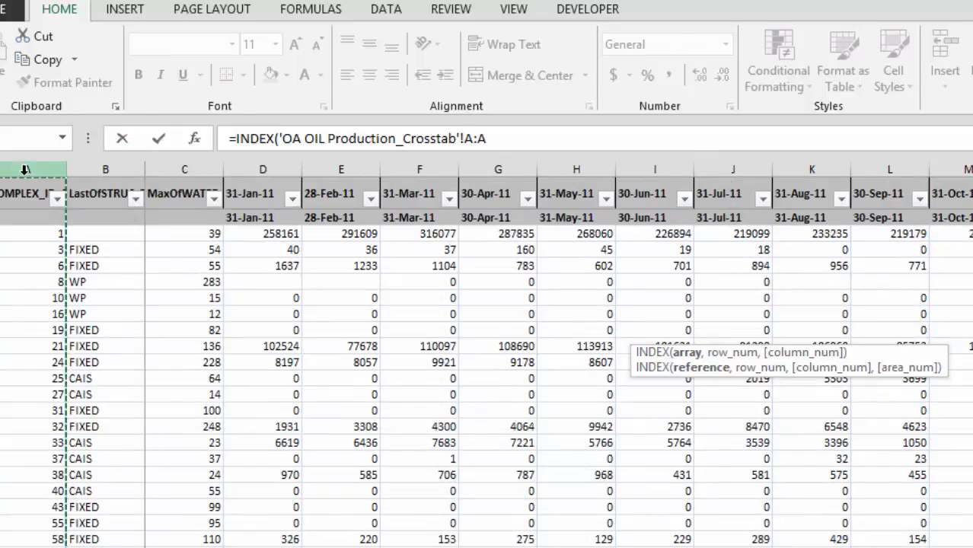
{"action": "type", "text": ","}
{"action": "key", "text": "ctrl+Page_Up"}
{"action": "key", "text": "ctrl+Page_Up"}
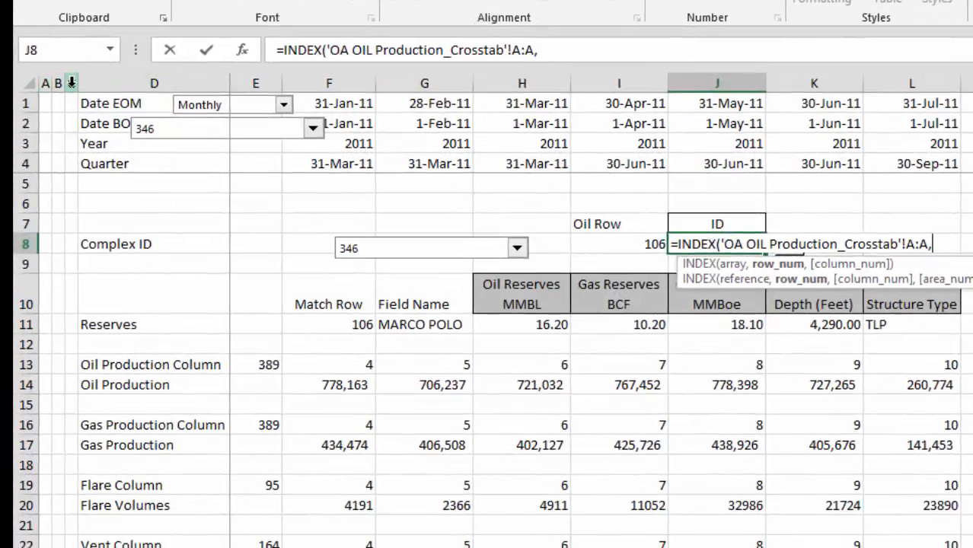
{"action": "key", "text": "Left"}
{"action": "key", "text": "ctrl+Return"}
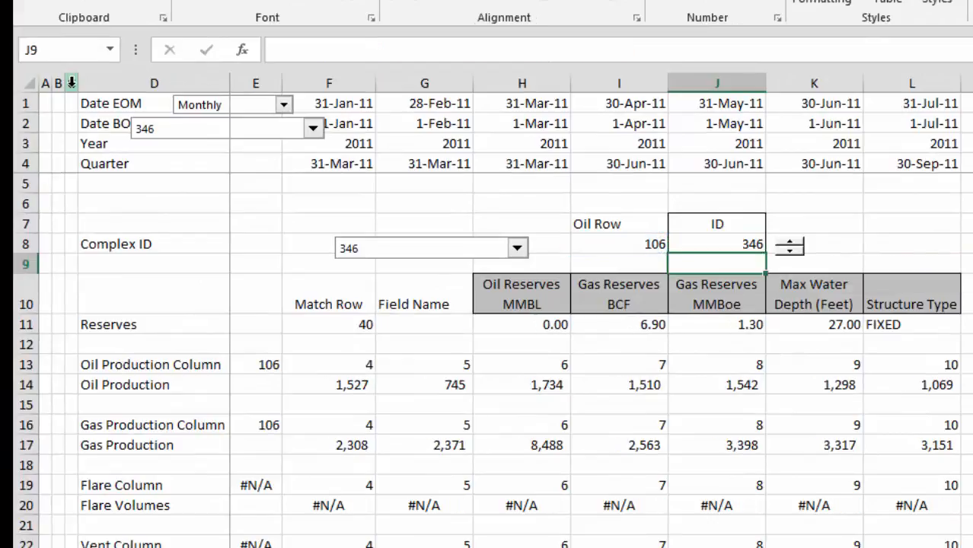
Step: Test the ID lookup by choosing complex 313 and 354 from the Complex ID drop-down
{"action": "left_click", "coordinate": [518, 249]}
{"action": "key", "text": "Up"}
{"action": "key", "text": "Return"}
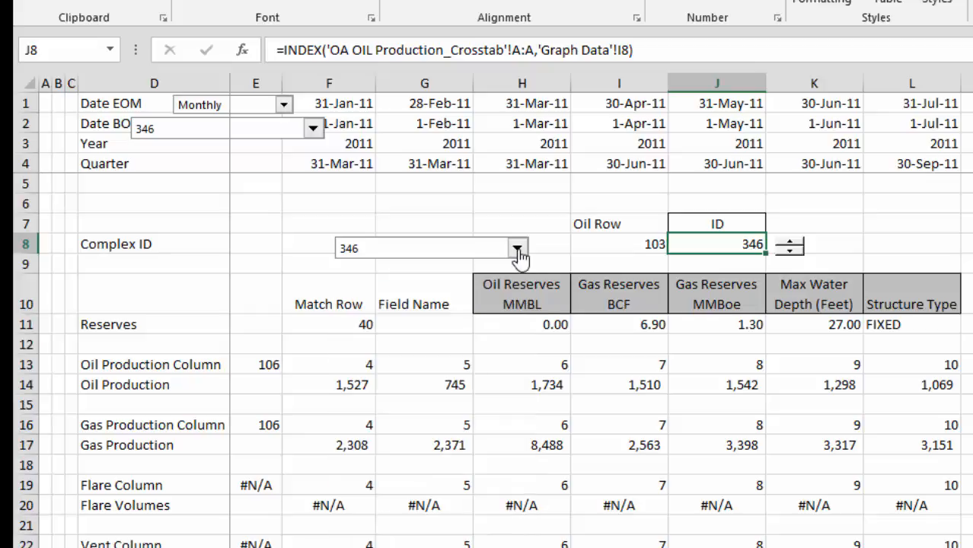
{"action": "left_click", "coordinate": [517, 250]}
{"action": "key", "text": "Down"}
{"action": "key", "text": "Down"}
{"action": "key", "text": "Down"}
{"action": "key", "text": "Down"}
{"action": "key", "text": "Down"}
{"action": "key", "text": "Down"}
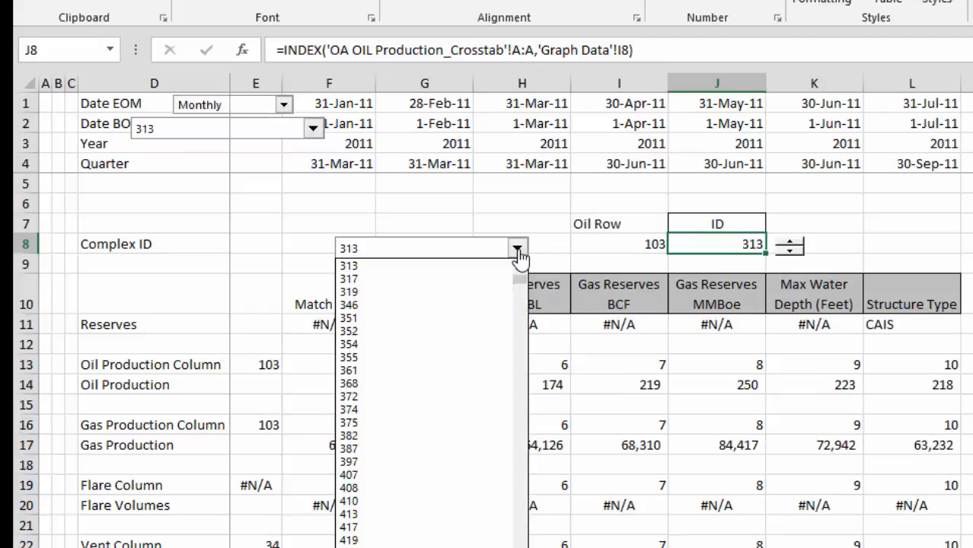
{"action": "key", "text": "Return"}
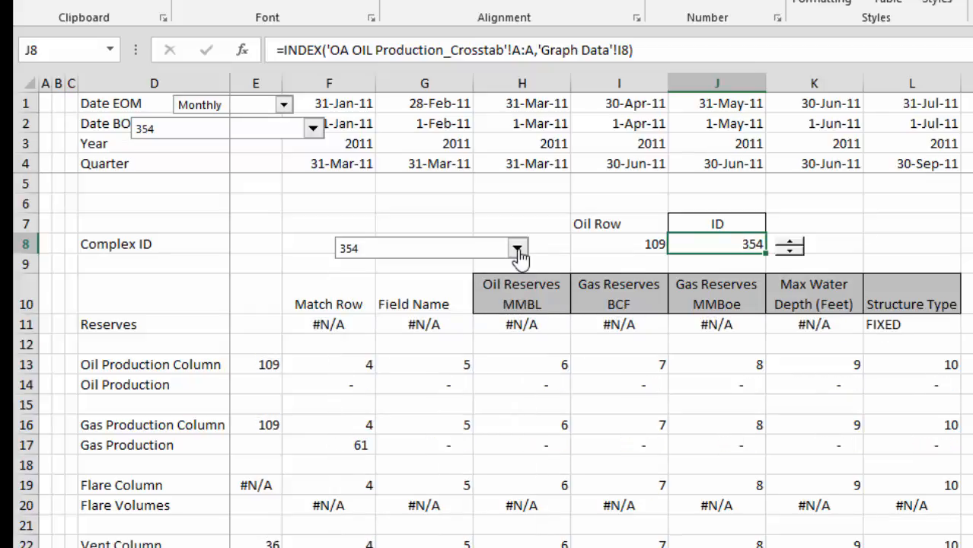
Step: Inspect the Match Row and Field Name formulas in the Reserves row, F11 and G11
{"action": "left_click", "coordinate": [313, 319]}
{"action": "key", "text": "Left"}
{"action": "key", "text": "Right"}
{"action": "key", "text": "Right"}
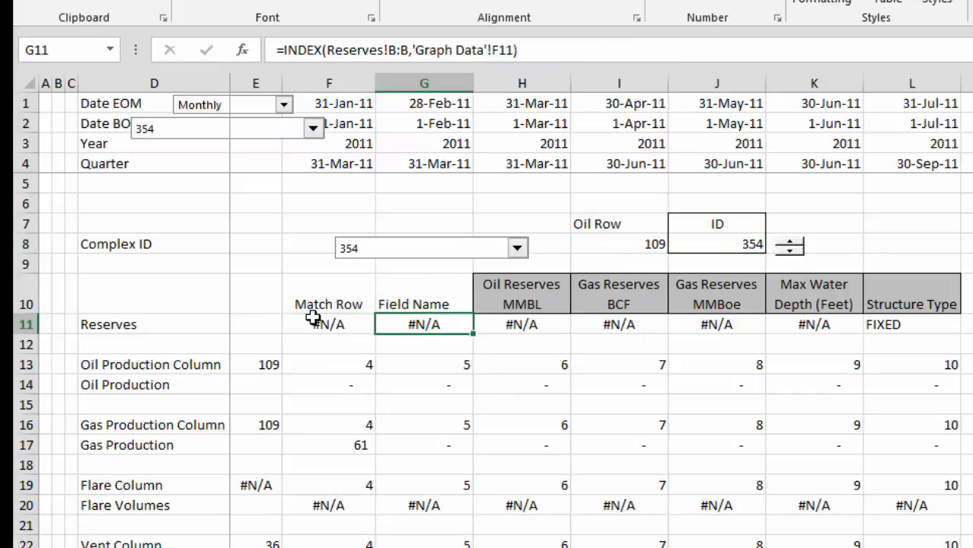
Step: Try complexes 290 and 266 in the Complex ID drop-down and leave 261 selected
{"action": "left_click", "coordinate": [521, 245]}
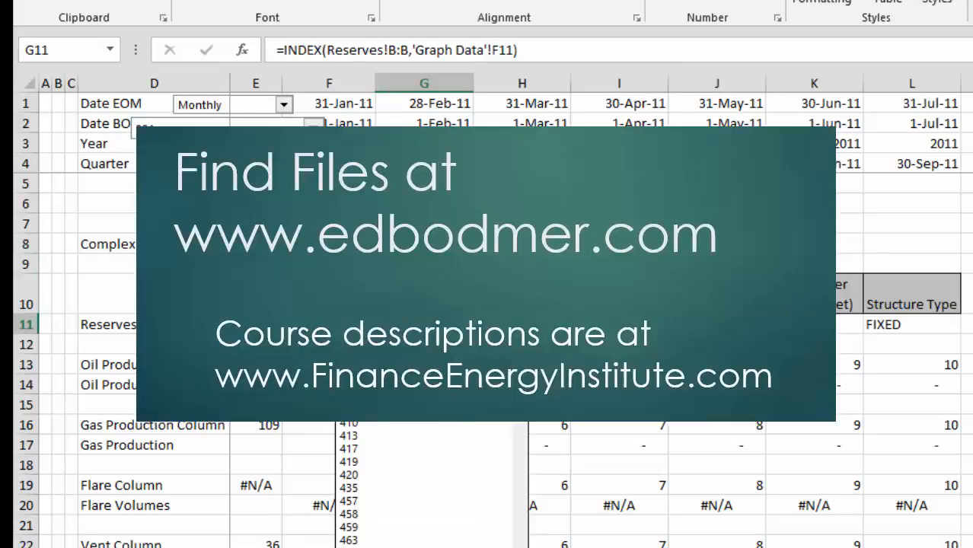
{"action": "scroll", "coordinate": [430, 335], "scroll_direction": "up", "scroll_amount": 3}
{"action": "left_click", "coordinate": [430, 336]}
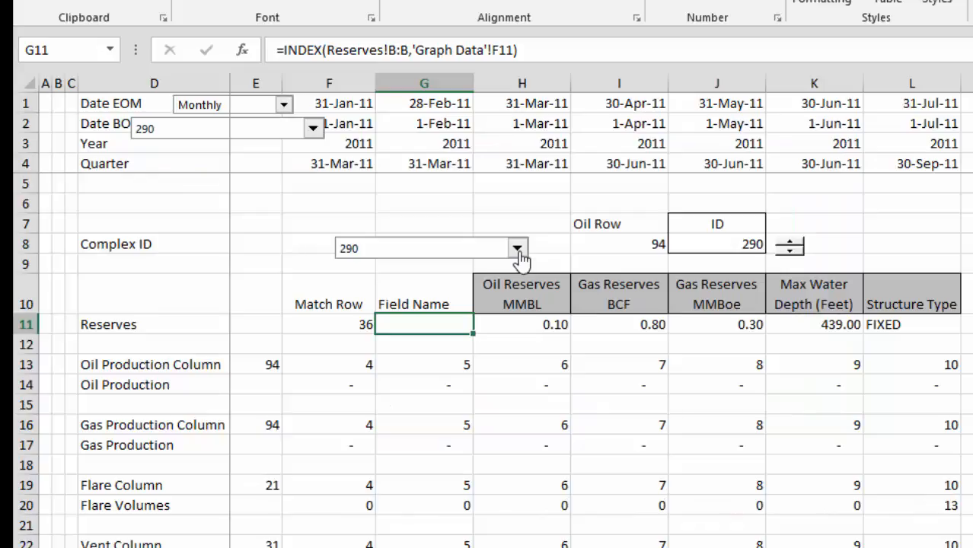
{"action": "left_click", "coordinate": [521, 259]}
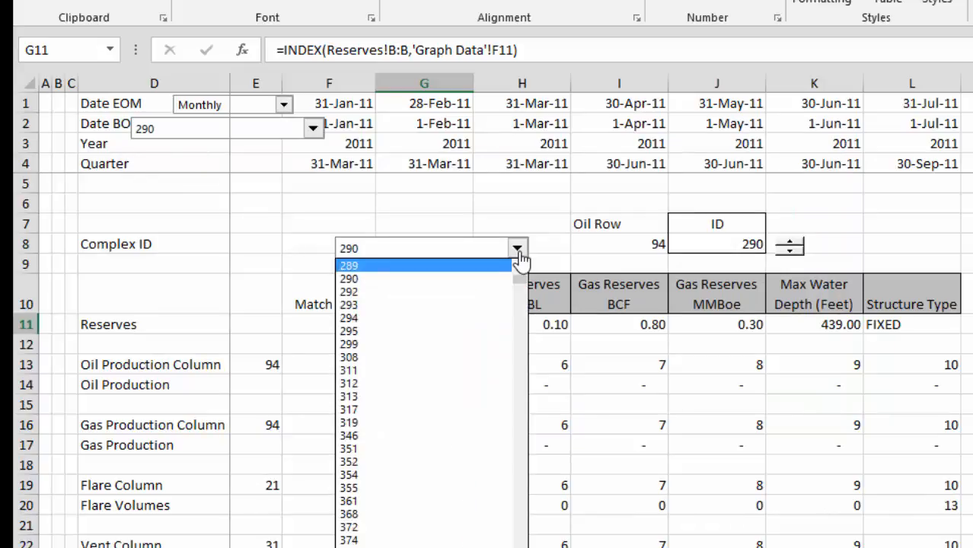
{"action": "left_click", "coordinate": [521, 259]}
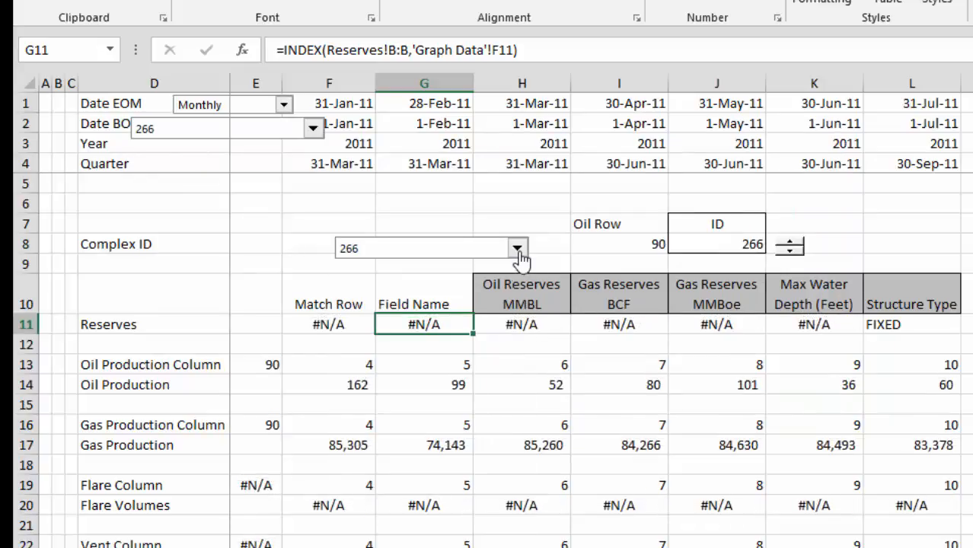
{"action": "left_click", "coordinate": [521, 259]}
{"action": "scroll", "coordinate": [521, 256], "scroll_direction": "up", "scroll_amount": 2}
{"action": "left_click", "coordinate": [521, 256]}
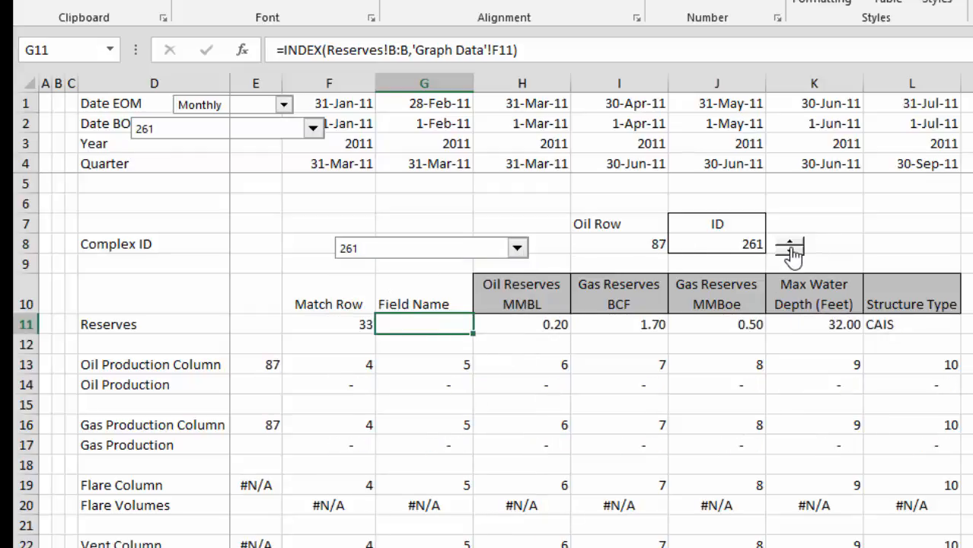
Step: Extend the label in I7 to "Oil Row (Cell Link" and move it up to I6
{"action": "right_click", "coordinate": [790, 245]}
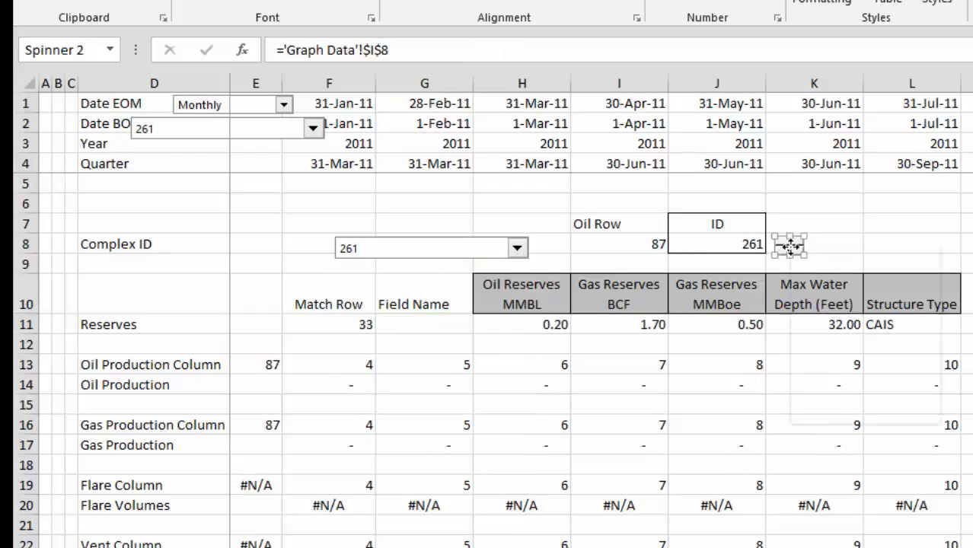
{"action": "left_click", "coordinate": [623, 251]}
{"action": "left_click", "coordinate": [622, 251]}
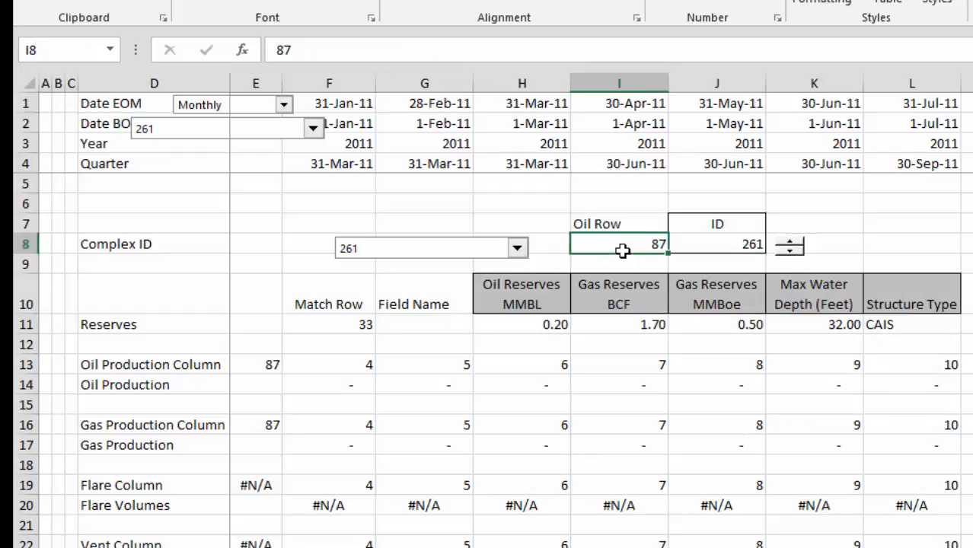
{"action": "key", "text": "Up"}
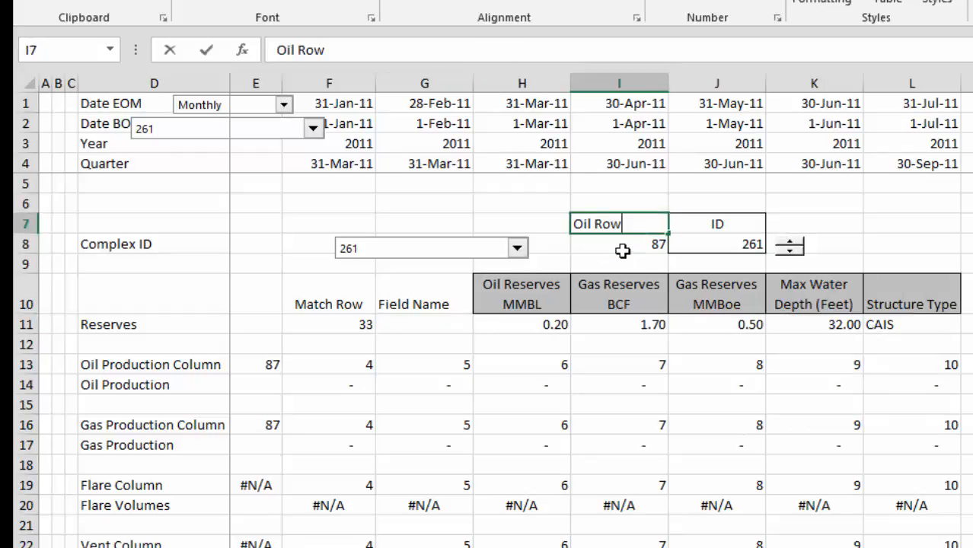
{"action": "type", "text": "(Ce"}
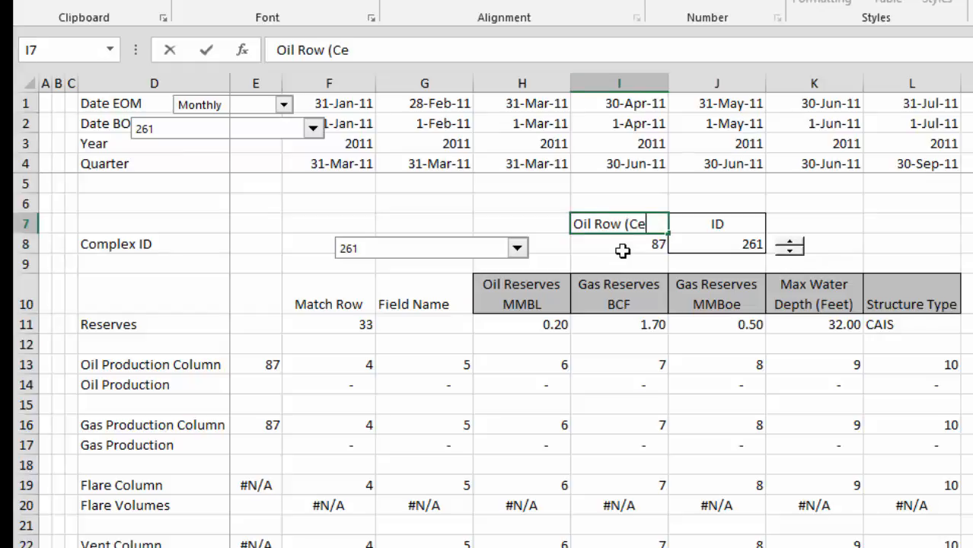
{"action": "type", "text": "ll Lin"}
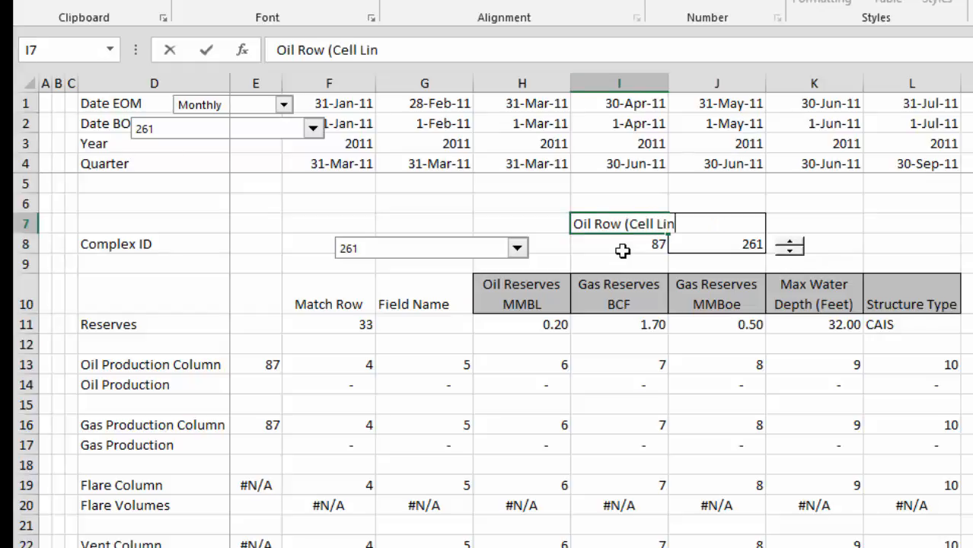
{"action": "type", "text": "k"}
{"action": "key", "text": "Return"}
{"action": "key", "text": "Up"}
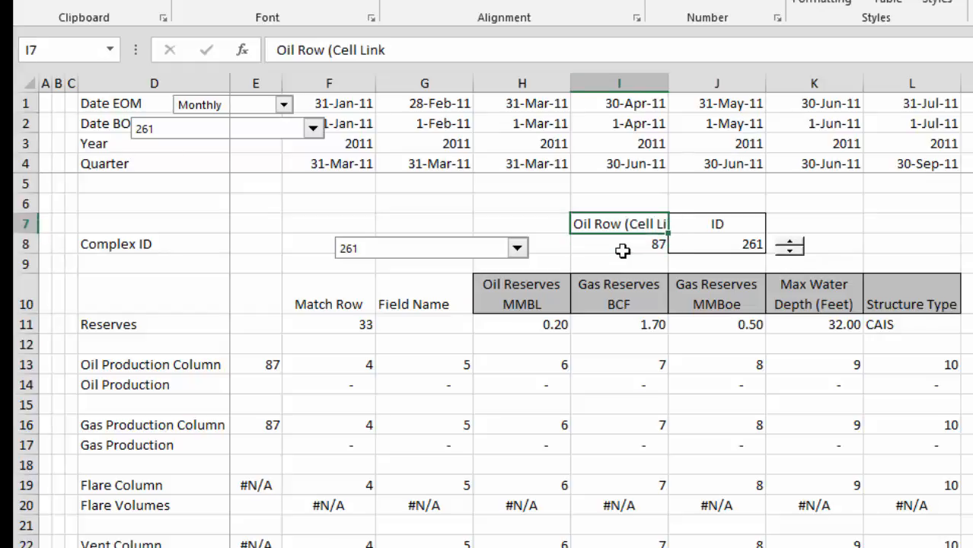
{"action": "key", "text": "ctrl+x"}
{"action": "key", "text": "Up"}
{"action": "key", "text": "ctrl+v"}
{"action": "key", "text": "Down"}
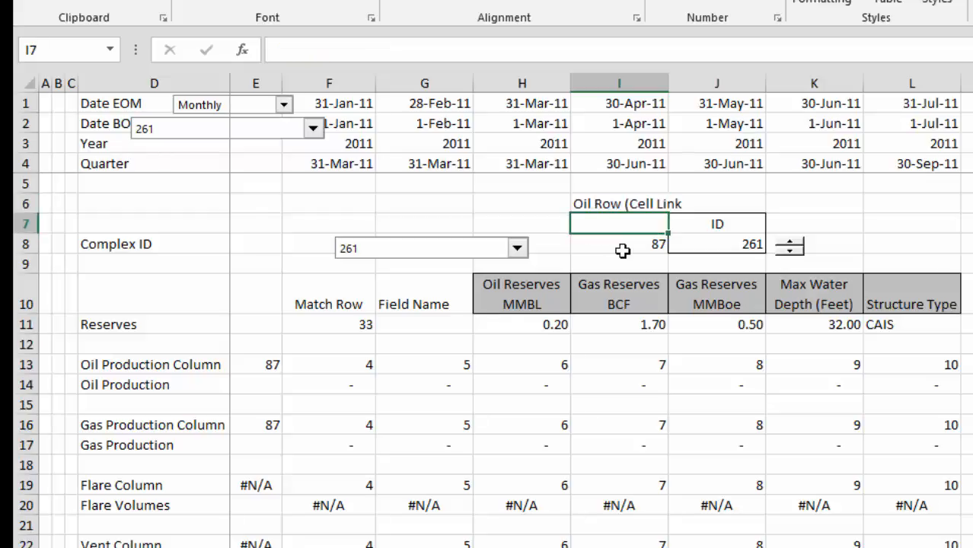
Step: Shorten the label in I6 to "Oil Row"
{"action": "key", "text": "Up"}
{"action": "key", "text": "F2"}
{"action": "key", "text": "BackSpace"}
{"action": "key", "text": "BackSpace"}
{"action": "key", "text": "BackSpace"}
{"action": "key", "text": "BackSpace"}
{"action": "key", "text": "BackSpace"}
{"action": "key", "text": "BackSpace"}
{"action": "key", "text": "BackSpace"}
{"action": "key", "text": "BackSpace"}
{"action": "key", "text": "BackSpace"}
{"action": "key", "text": "BackSpace"}
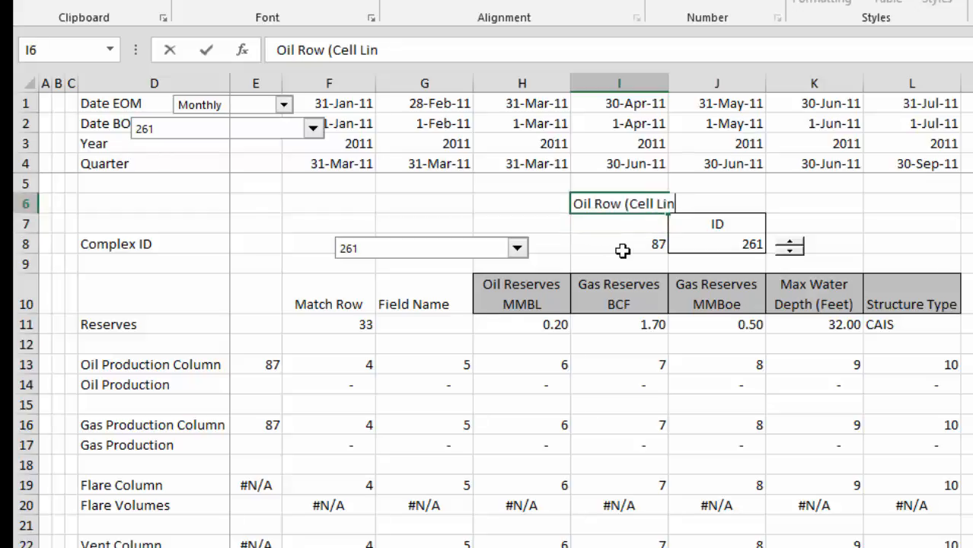
{"action": "key", "text": "Return"}
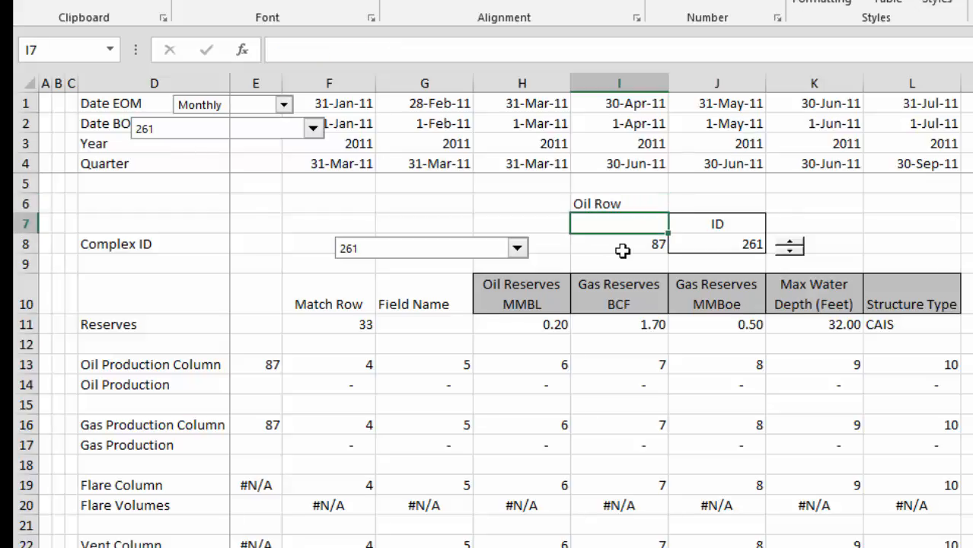
Step: Enter the label "Cell Link" in I7, directly above the row number in I8
{"action": "type", "text": "Cell"}
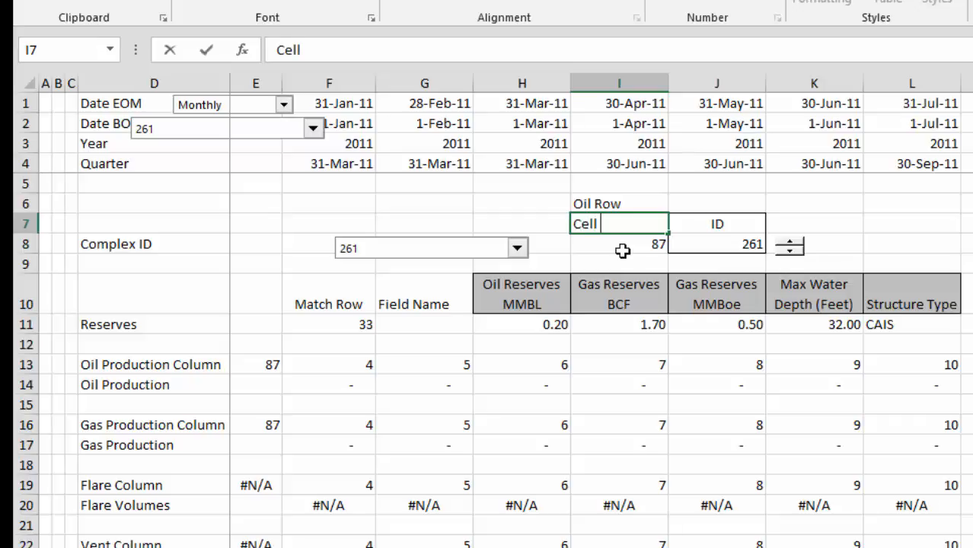
{"action": "type", "text": " Lind"}
{"action": "key", "text": "Return"}
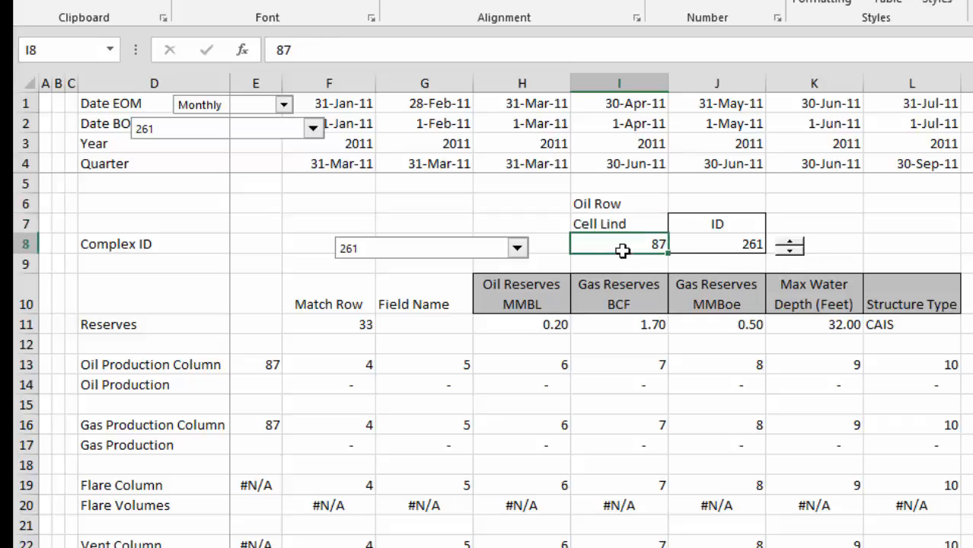
{"action": "key", "text": "Up"}
{"action": "key", "text": "F2"}
{"action": "key", "text": "BackSpace"}
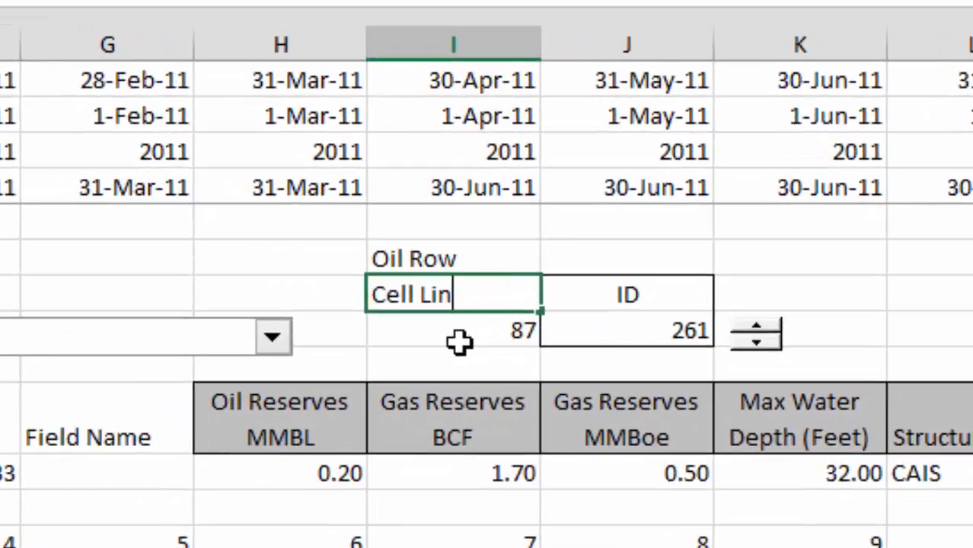
{"action": "type", "text": "k"}
{"action": "key", "text": "Return"}
Step: Check the cell link in the control settings of the spinner beside the ID cell
{"action": "key", "text": "Right"}
{"action": "key", "text": "Right"}
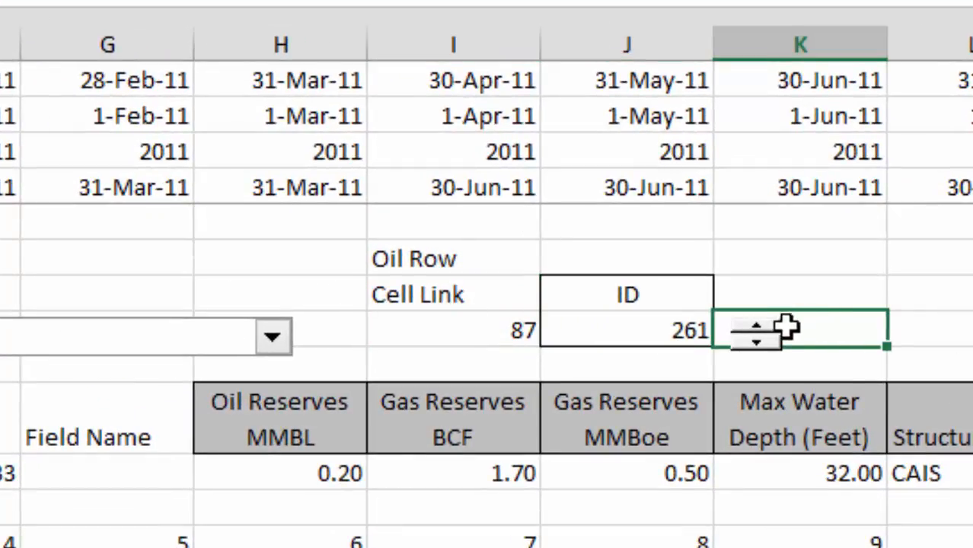
{"action": "right_click", "coordinate": [757, 331]}
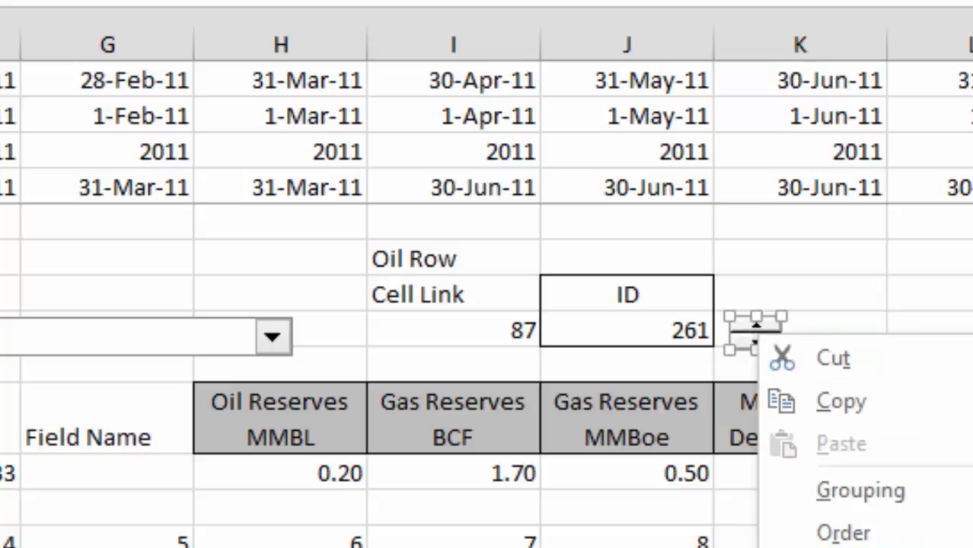
{"action": "left_click", "coordinate": [853, 547]}
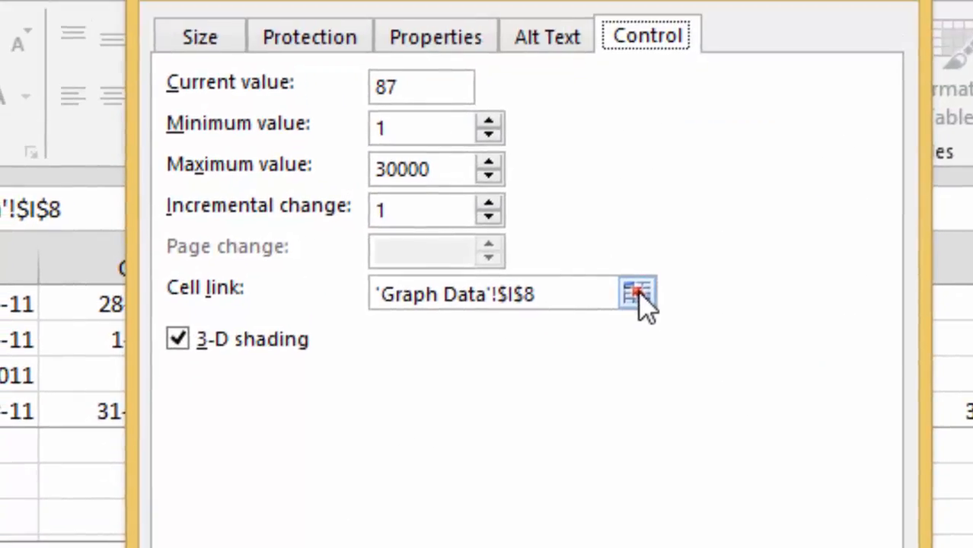
{"action": "left_click", "coordinate": [625, 137]}
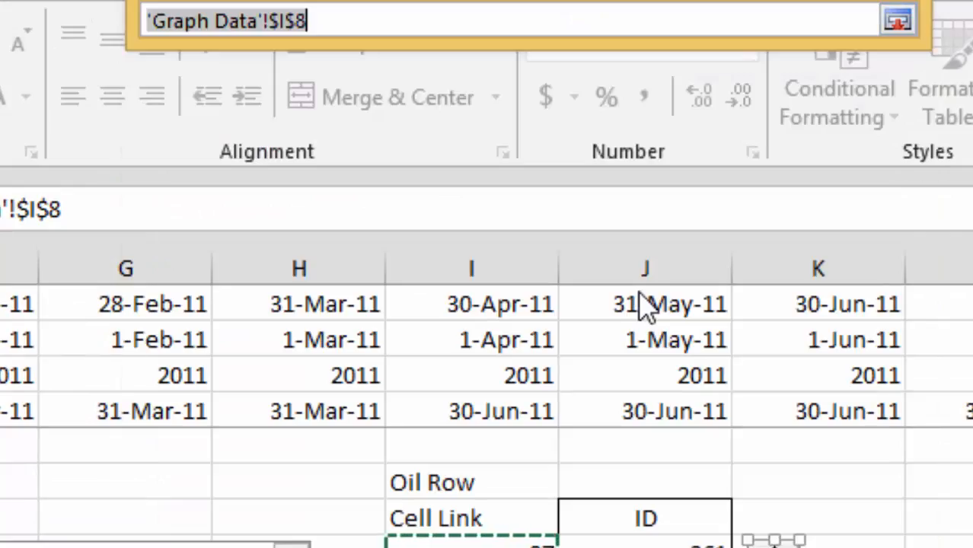
{"action": "key", "text": "Return"}
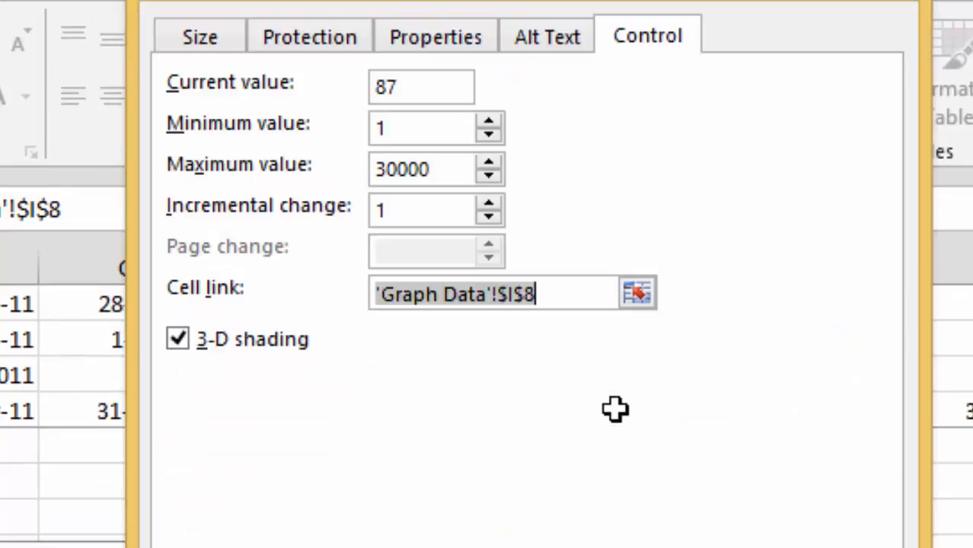
{"action": "key", "text": "Return"}
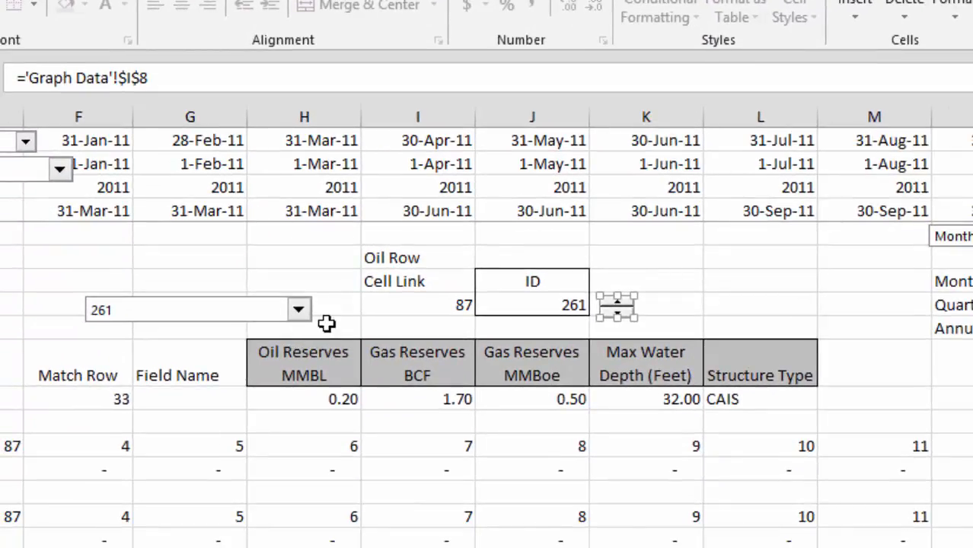
Step: On the chart sheet, test the complex spinner by stepping up to 266 and back down to 251
{"action": "left_click", "coordinate": [332, 540]}
{"action": "key", "text": "ctrl+Page_Up"}
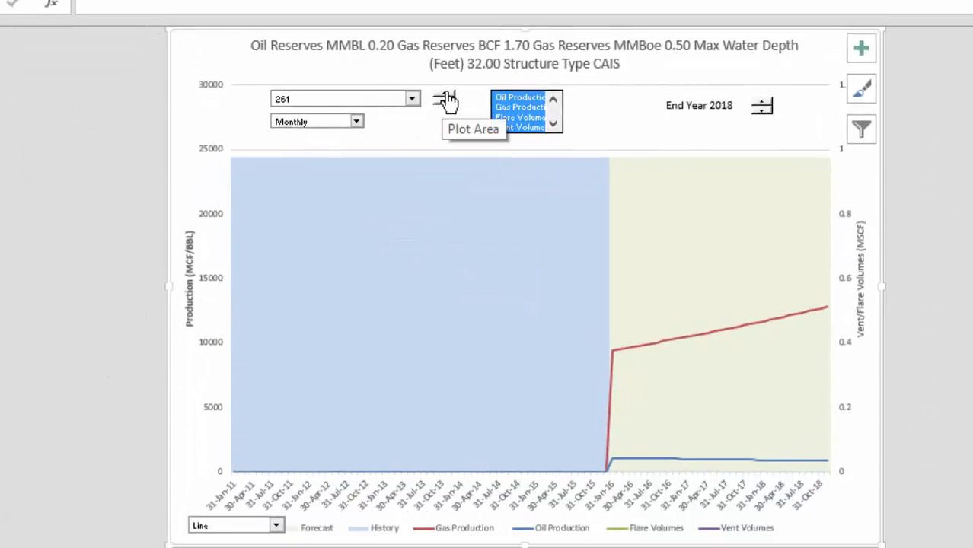
{"action": "left_click", "coordinate": [446, 99]}
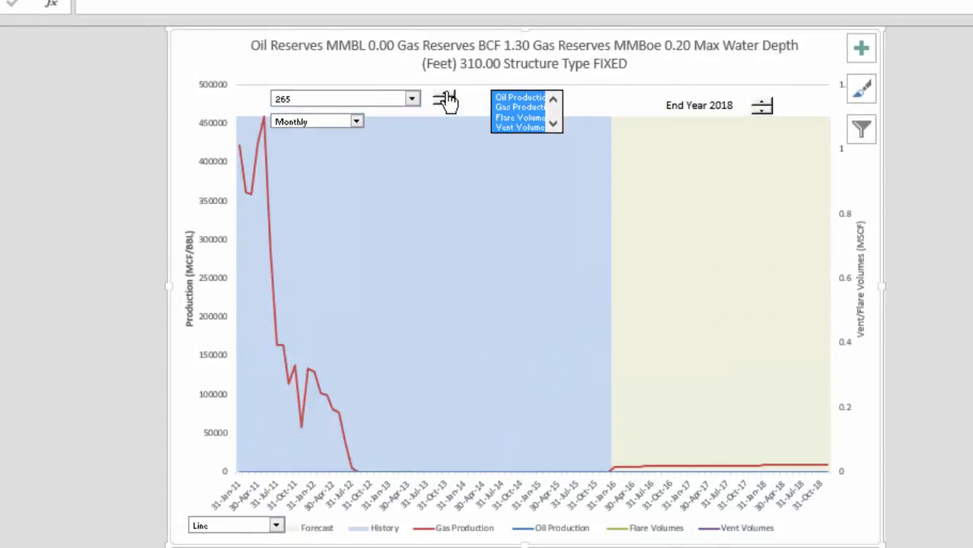
{"action": "left_click", "coordinate": [446, 97]}
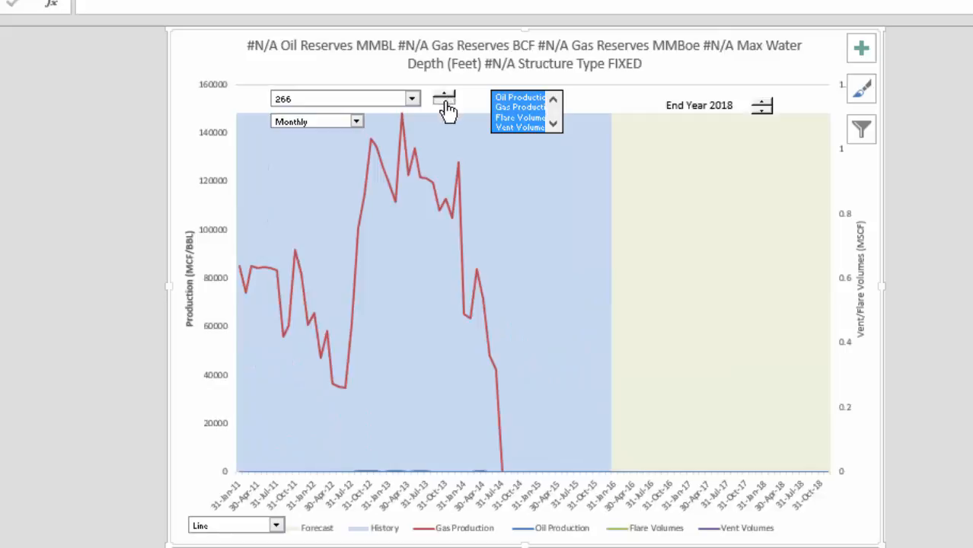
{"action": "left_click", "coordinate": [445, 103]}
{"action": "left_click", "coordinate": [446, 103]}
{"action": "left_click", "coordinate": [446, 103]}
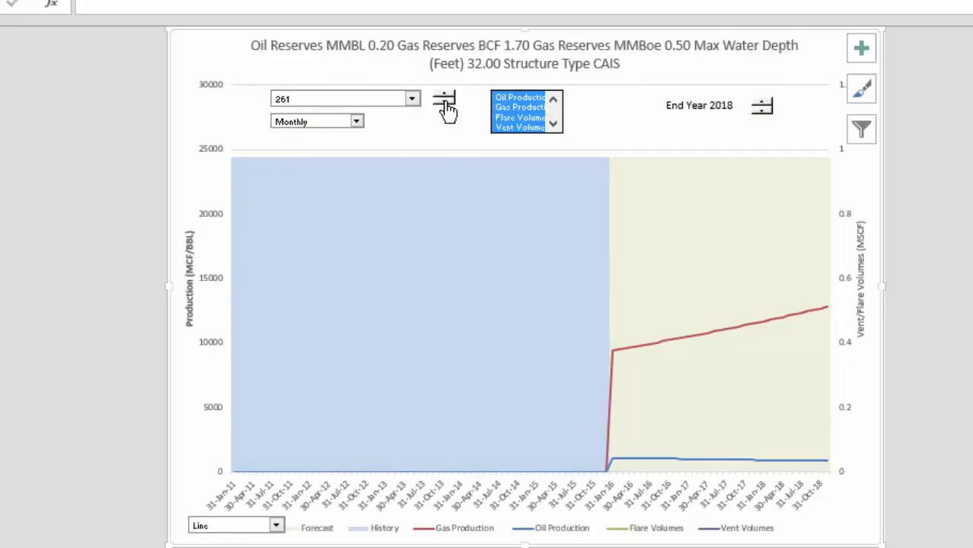
{"action": "left_click", "coordinate": [446, 103]}
{"action": "left_click", "coordinate": [446, 104]}
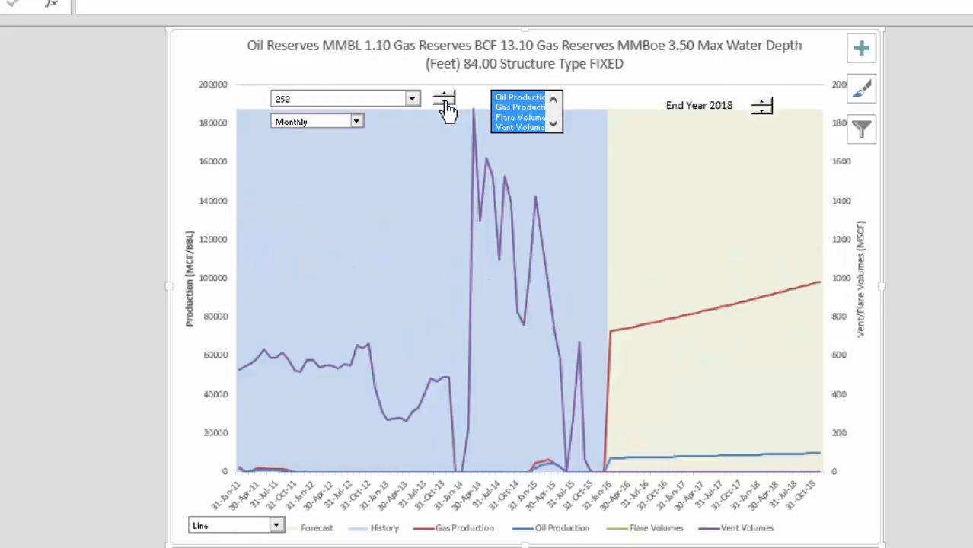
{"action": "left_click", "coordinate": [446, 103]}
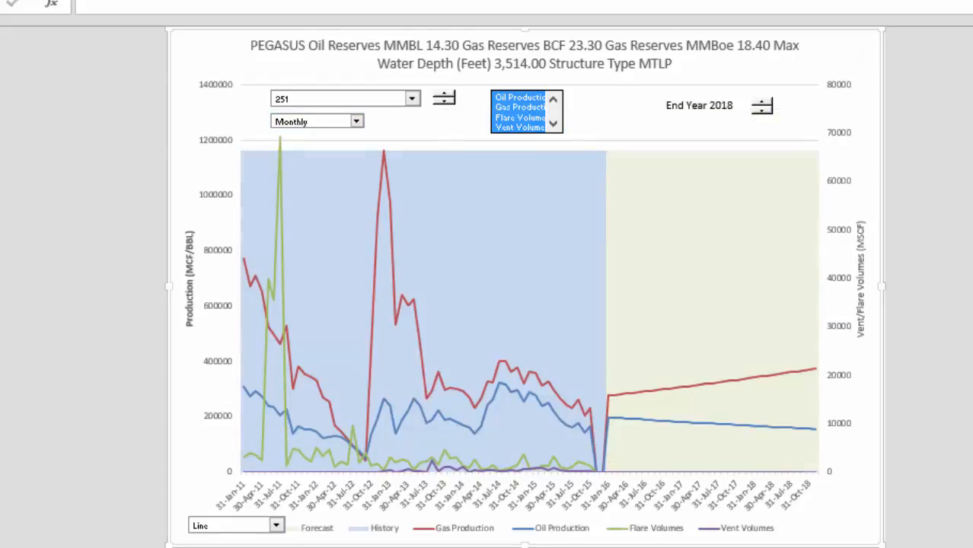
Step: Back on Graph Data, examine the reserves headings in row 10 and the Match Row formula in F11
{"action": "key", "text": "ctrl+Page_Down"}
{"action": "key", "text": "Up"}
{"action": "key", "text": "Down"}
{"action": "key", "text": "Down"}
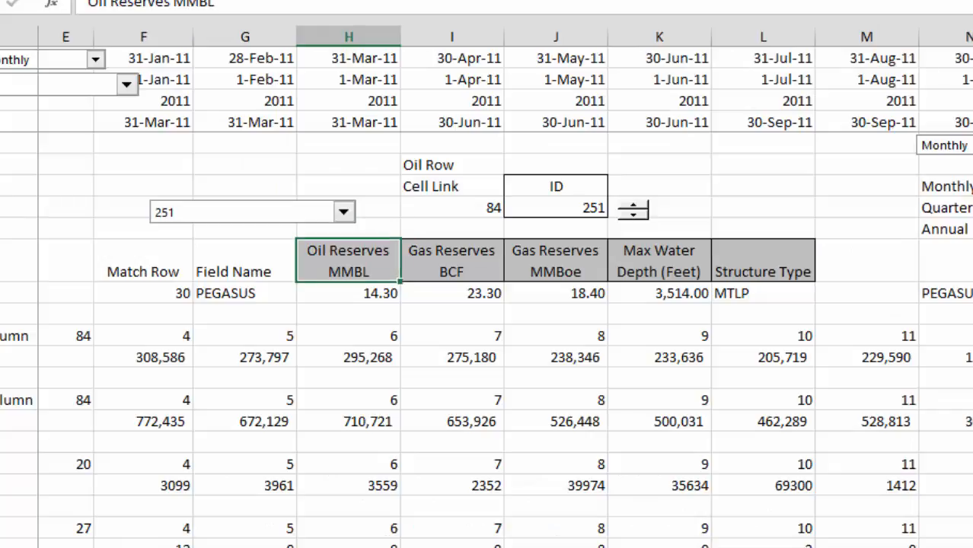
{"action": "key", "text": "Left"}
{"action": "key", "text": "Right"}
{"action": "key", "text": "Right"}
{"action": "key", "text": "Right"}
{"action": "key", "text": "Right"}
{"action": "key", "text": "Left"}
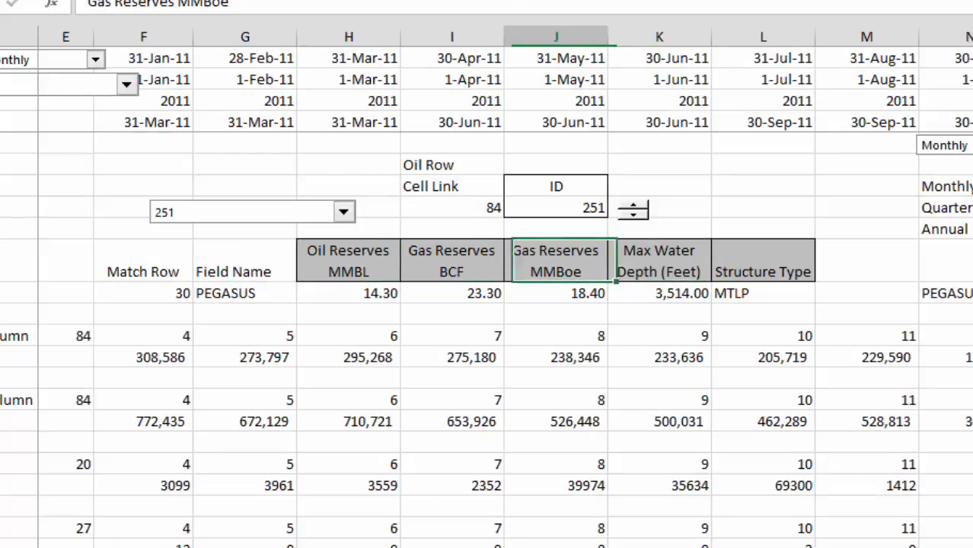
{"action": "key", "text": "Left"}
{"action": "key", "text": "Left"}
{"action": "key", "text": "Left"}
{"action": "key", "text": "Left"}
{"action": "key", "text": "Down"}
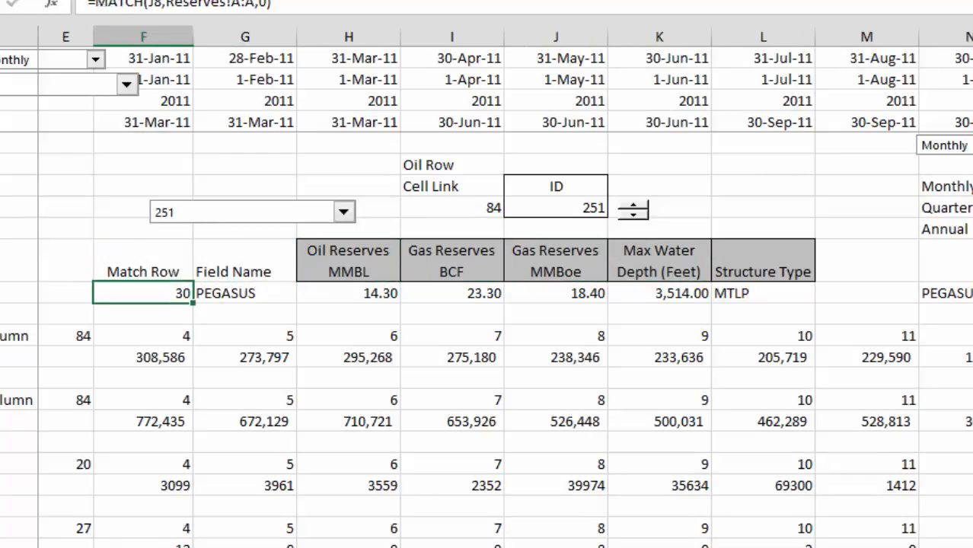
{"action": "key", "text": "F2"}
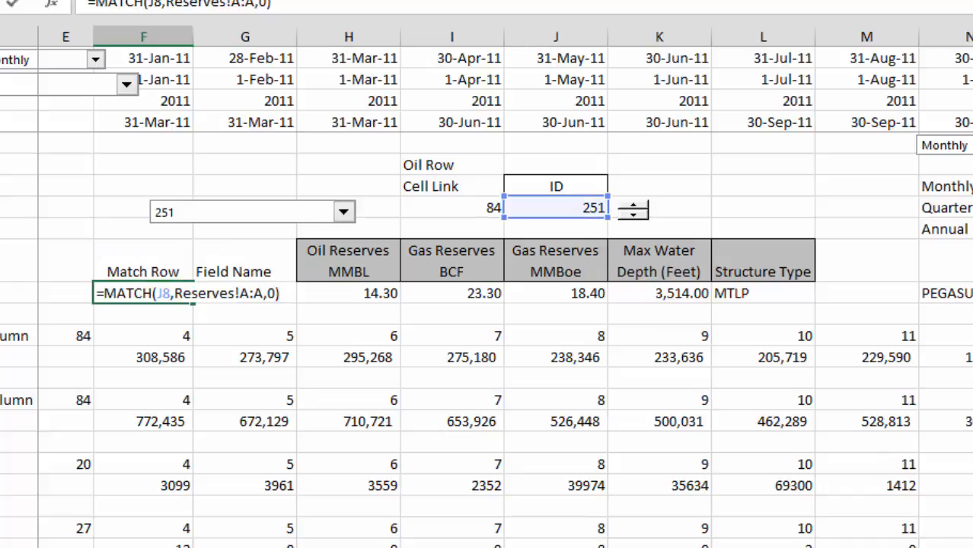
{"action": "key", "text": "ctrl+Return"}
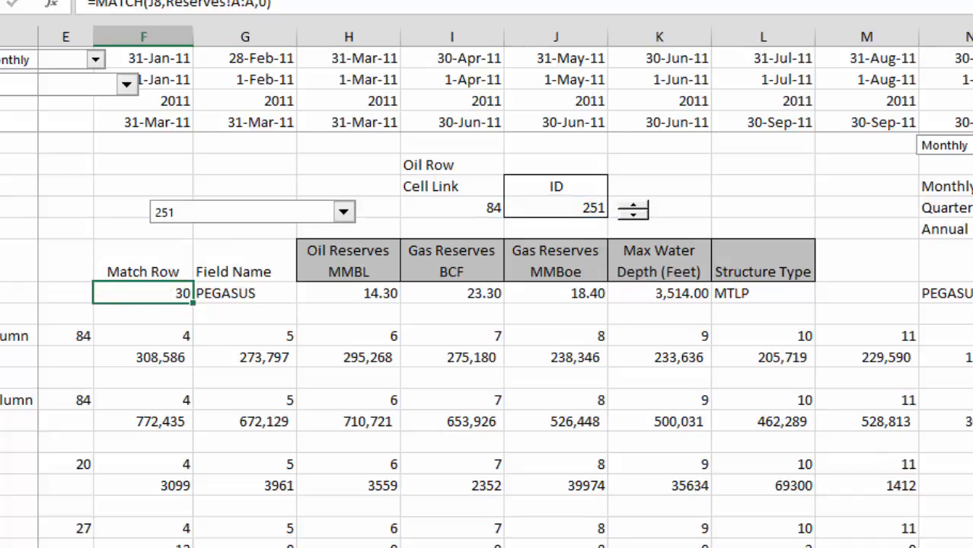
Step: Change the ID heading in J7 to "ID - Reference"
{"action": "key", "text": "Right"}
{"action": "key", "text": "Right"}
{"action": "key", "text": "Right"}
{"action": "key", "text": "Right"}
{"action": "key", "text": "Up"}
{"action": "key", "text": "Up"}
{"action": "key", "text": "Up"}
{"action": "key", "text": "Up"}
{"action": "key", "text": "F2"}
{"action": "key", "text": "Home"}
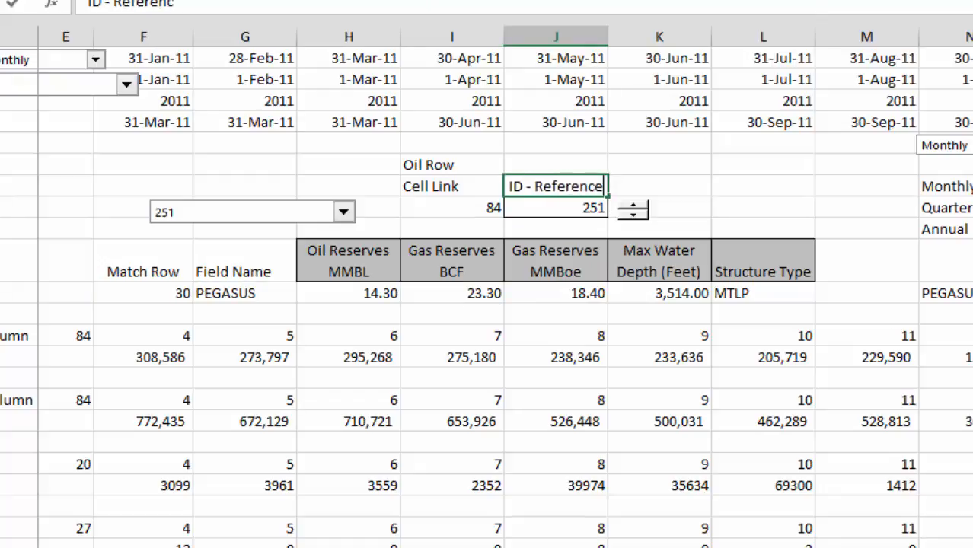
{"action": "key", "text": "Return"}
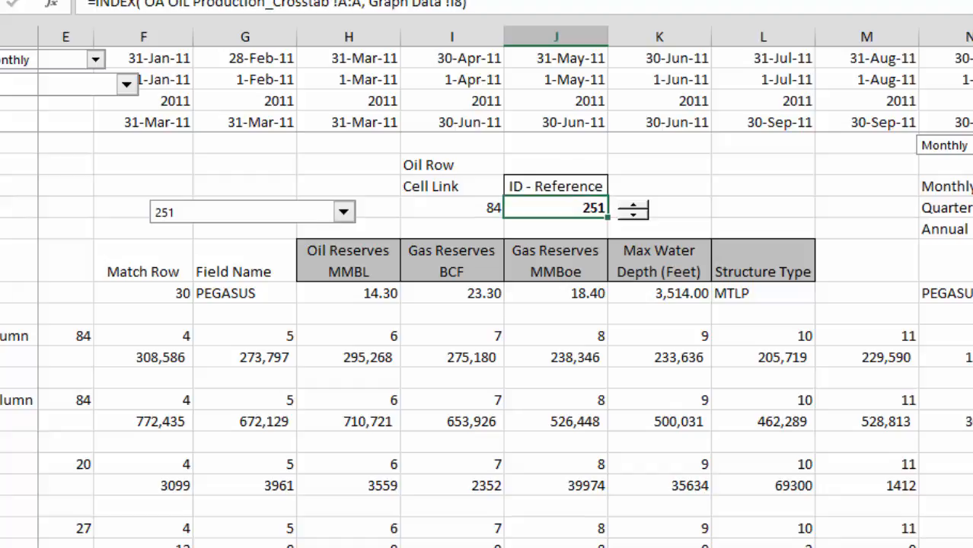
Step: Format the ID value in J8 as bold white text on a red fill
{"action": "key", "text": "Up"}
{"action": "key", "text": "Up"}
{"action": "key", "text": "Down"}
{"action": "key", "text": "Down"}
{"action": "left_click", "coordinate": [151, 0]}
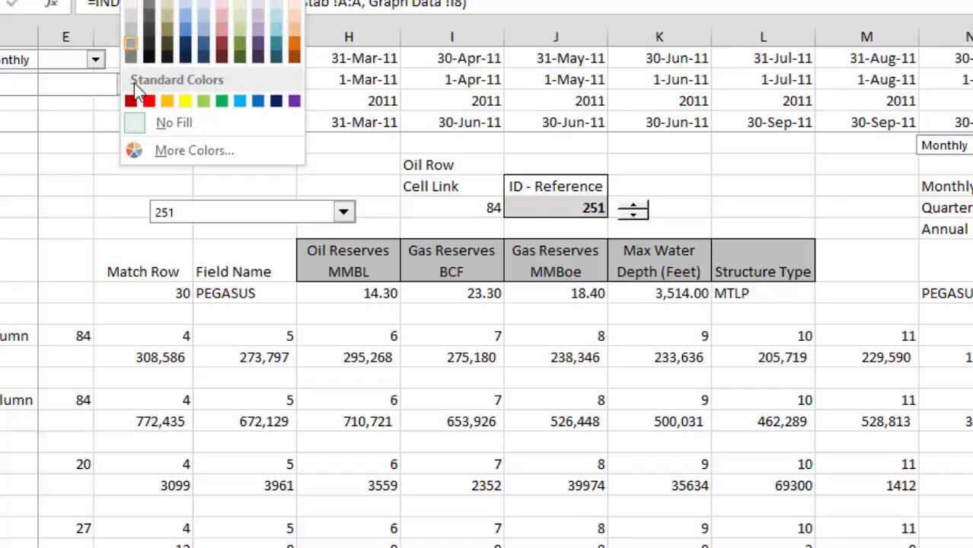
{"action": "left_click", "coordinate": [150, 102]}
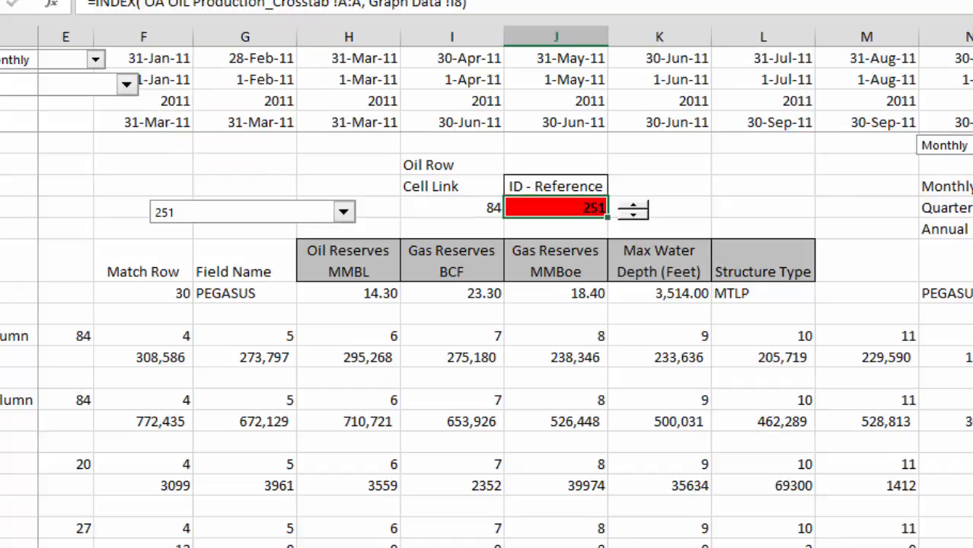
{"action": "left_click", "coordinate": [151, 0]}
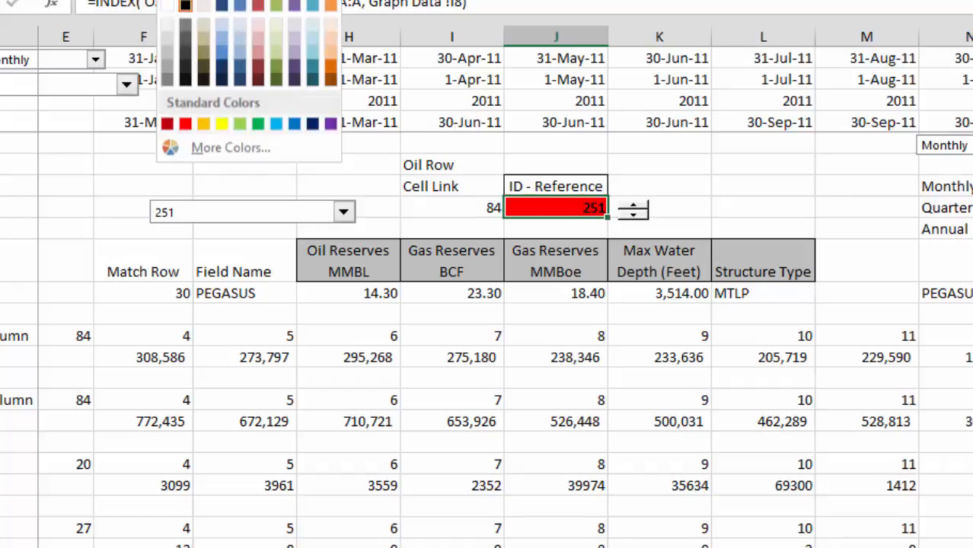
{"action": "left_click", "coordinate": [172, 11]}
{"action": "key", "text": "Left"}
{"action": "key", "text": "Left"}
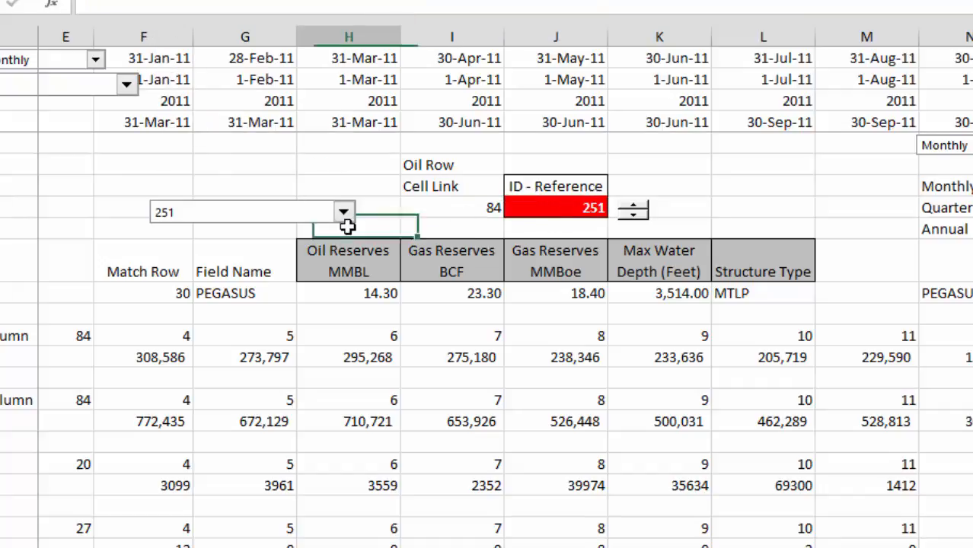
Step: Examine the Match Row formula in F11 and the Field Name INDEX formula in G11
{"action": "key", "text": "Down"}
{"action": "key", "text": "Down"}
{"action": "key", "text": "Down"}
{"action": "key", "text": "Left"}
{"action": "key", "text": "Left"}
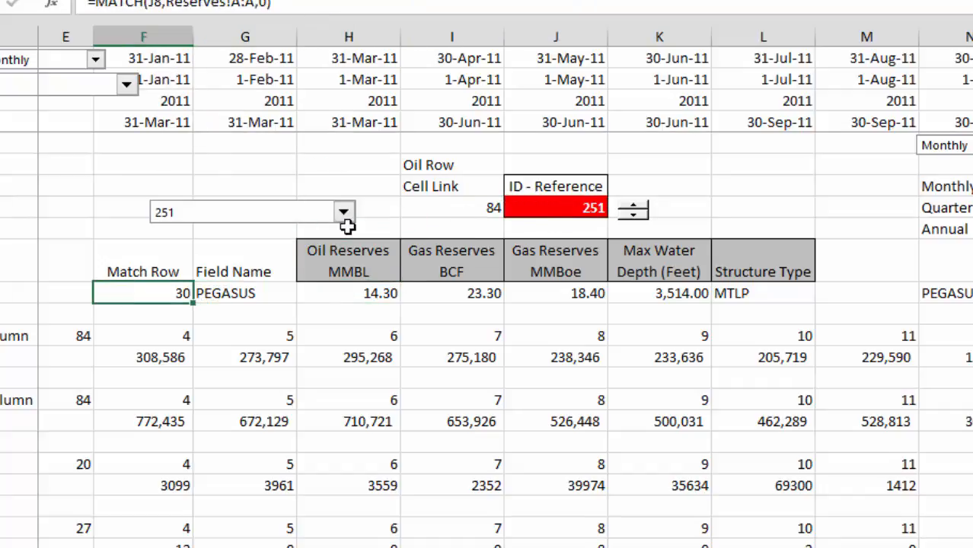
{"action": "key", "text": "F2"}
{"action": "key", "text": "Return"}
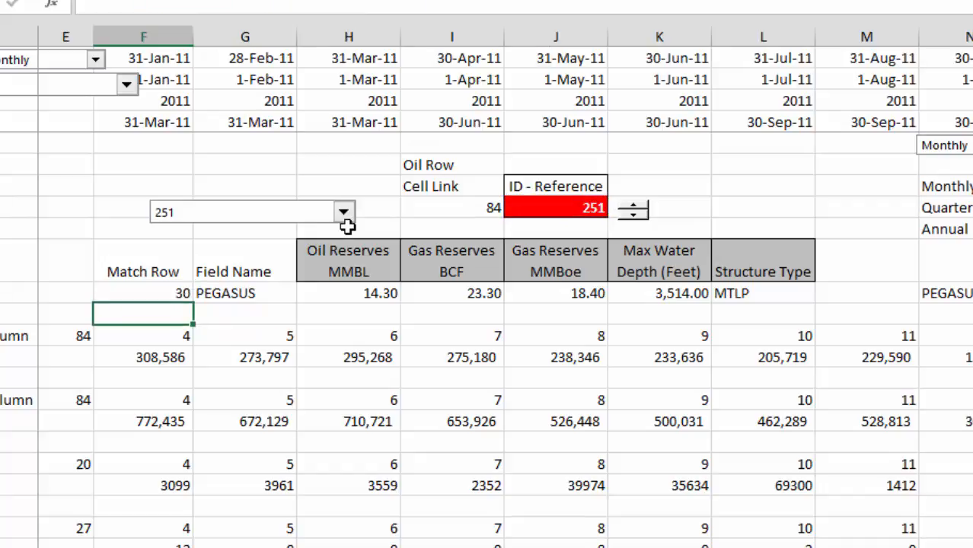
{"action": "key", "text": "Up"}
{"action": "key", "text": "Right"}
{"action": "key", "text": "F2"}
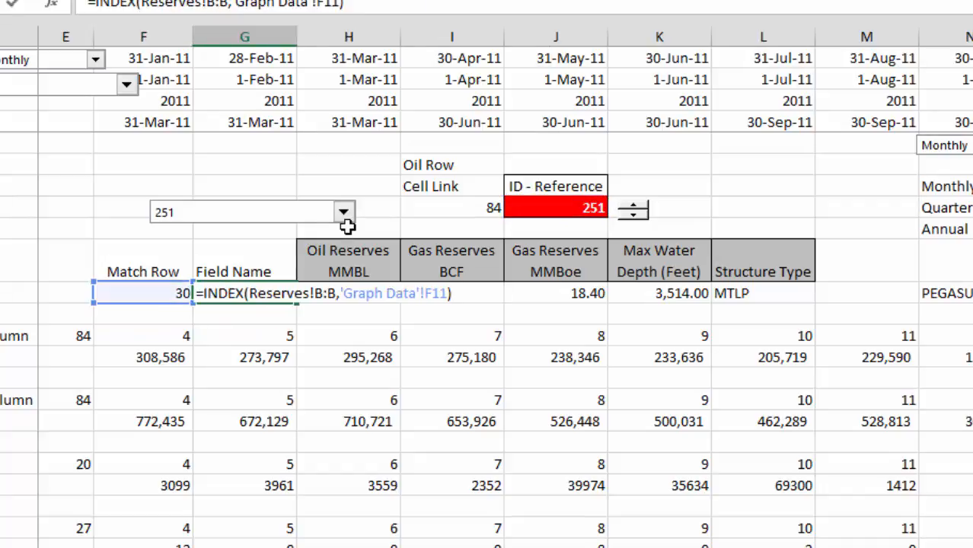
{"action": "key", "text": "Return"}
{"action": "key", "text": "Up"}
Step: Scan the ID, field name and reserves columns on the Reserves source sheet, and return to Graph Data
{"action": "key", "text": "ctrl+Page_Up"}
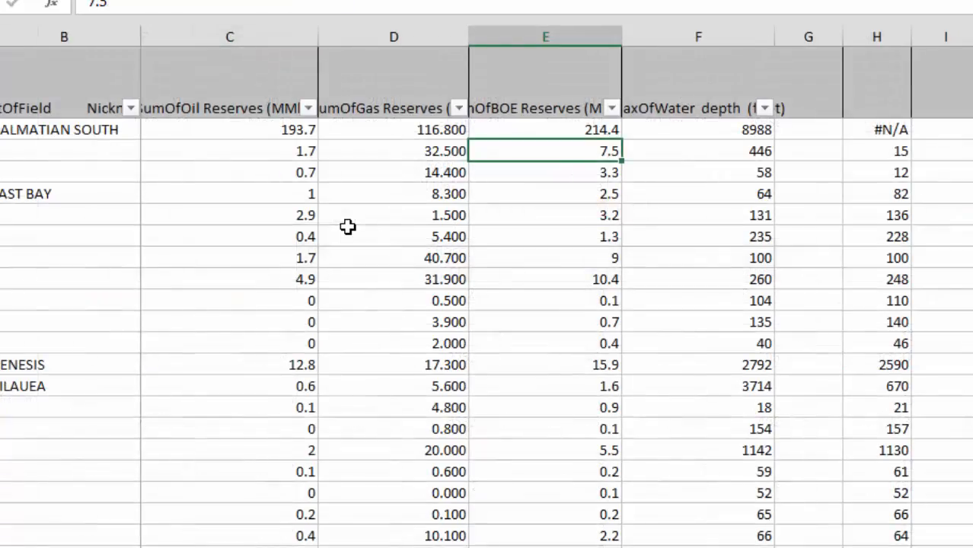
{"action": "key", "text": "Left"}
{"action": "key", "text": "Left"}
{"action": "key", "text": "Left"}
{"action": "key", "text": "Left"}
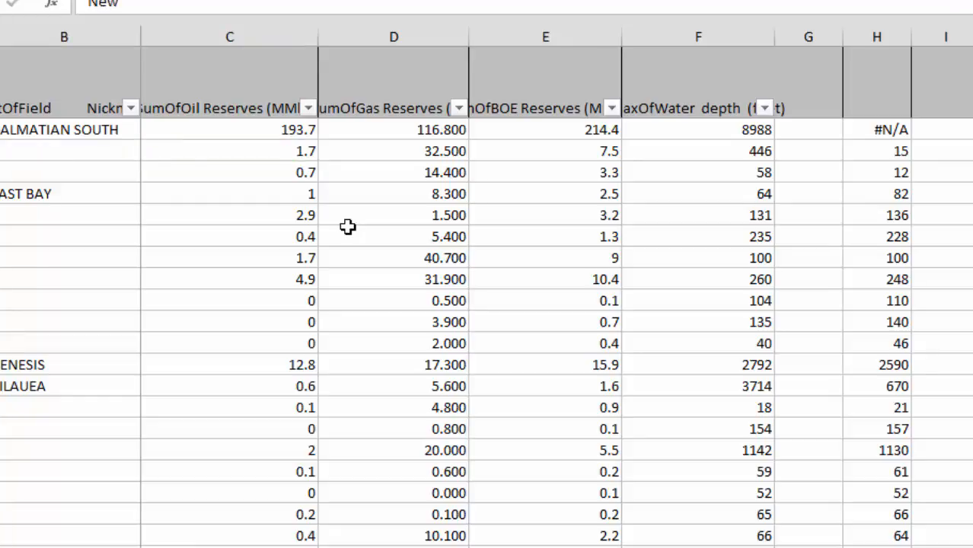
{"action": "key", "text": "Down"}
{"action": "key", "text": "Down"}
{"action": "key", "text": "Down"}
{"action": "key", "text": "Down"}
{"action": "key", "text": "Down"}
{"action": "key", "text": "Down"}
{"action": "key", "text": "Down"}
{"action": "key", "text": "Down"}
{"action": "key", "text": "Down"}
{"action": "key", "text": "Down"}
{"action": "key", "text": "Down"}
{"action": "key", "text": "Down"}
{"action": "key", "text": "Down"}
{"action": "key", "text": "Down"}
{"action": "key", "text": "Down"}
{"action": "key", "text": "Down"}
{"action": "key", "text": "Down"}
{"action": "key", "text": "Down"}
{"action": "key", "text": "Down"}
{"action": "key", "text": "Down"}
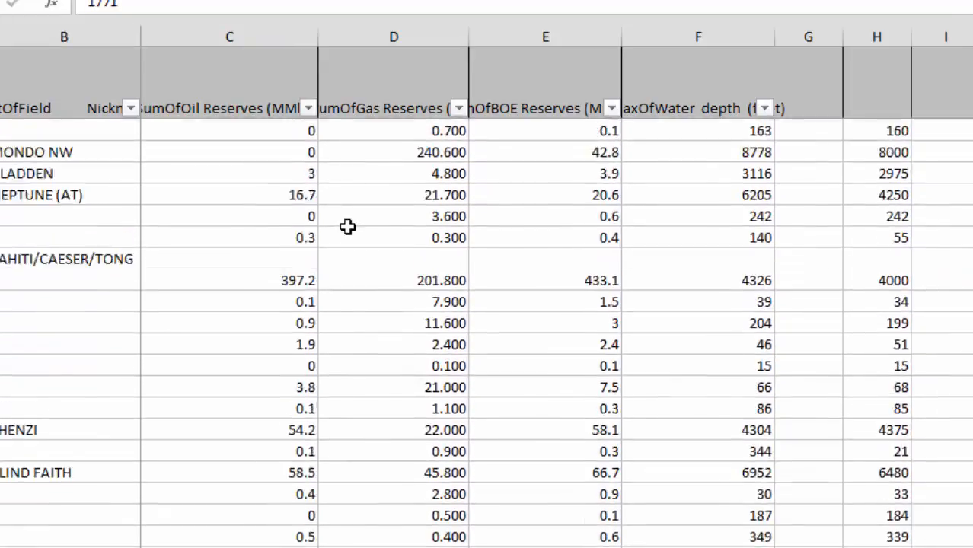
{"action": "key", "text": "Page_Up"}
{"action": "key", "text": "Page_Up"}
{"action": "key", "text": "Page_Up"}
{"action": "key", "text": "Page_Up"}
{"action": "key", "text": "ctrl+Page_Up"}
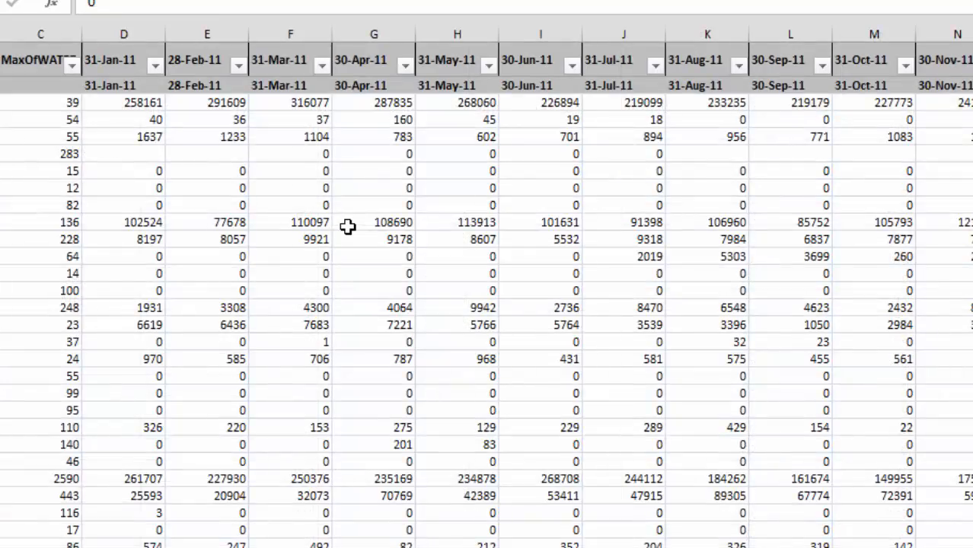
{"action": "key", "text": "ctrl+Page_Down"}
{"action": "key", "text": "ctrl+Page_Down"}
{"action": "key", "text": "ctrl+Page_Down"}
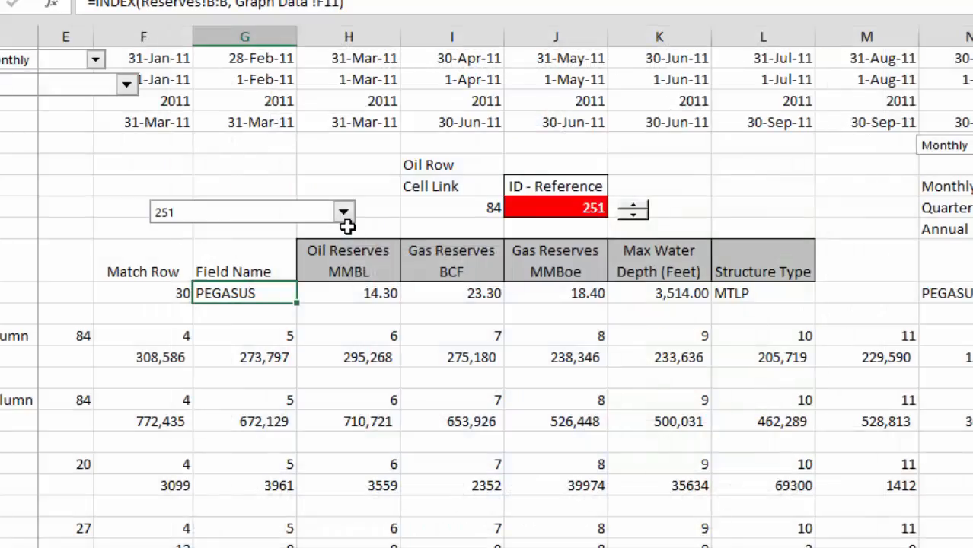
Step: Examine the cells N11 and O11 that link to the field name and the oil reserves heading
{"action": "key", "text": "Right"}
{"action": "key", "text": "Right"}
{"action": "key", "text": "Right"}
{"action": "key", "text": "Right"}
{"action": "key", "text": "Right"}
{"action": "key", "text": "Right"}
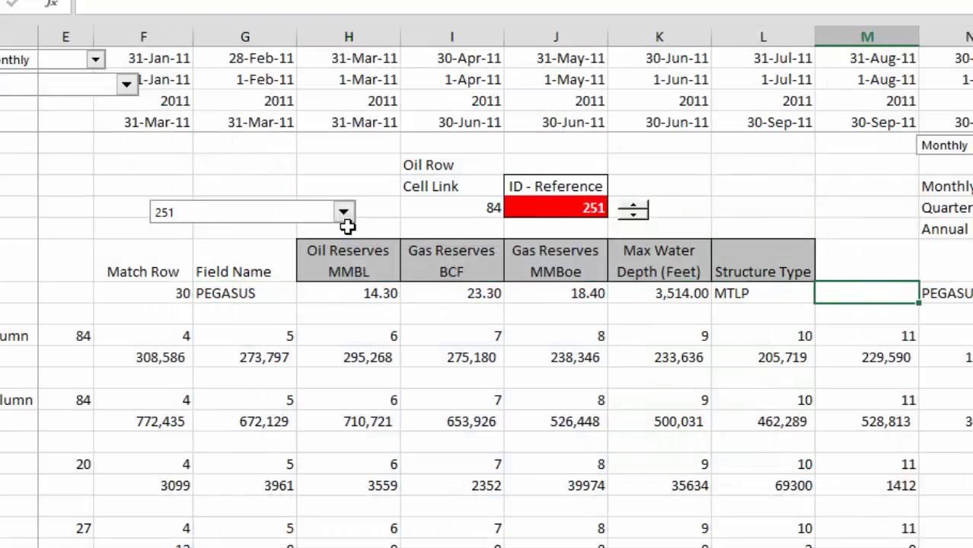
{"action": "key", "text": "Right"}
{"action": "key", "text": "Right"}
{"action": "key", "text": "Right"}
{"action": "key", "text": "Right"}
{"action": "key", "text": "Left"}
{"action": "key", "text": "Left"}
{"action": "key", "text": "Left"}
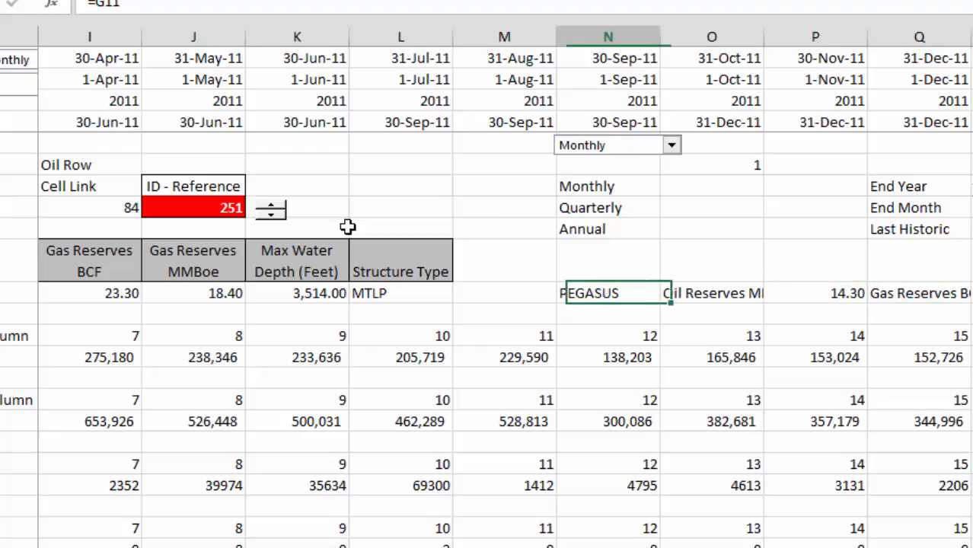
{"action": "key", "text": "Left"}
{"action": "key", "text": "Right"}
{"action": "key", "text": "Right"}
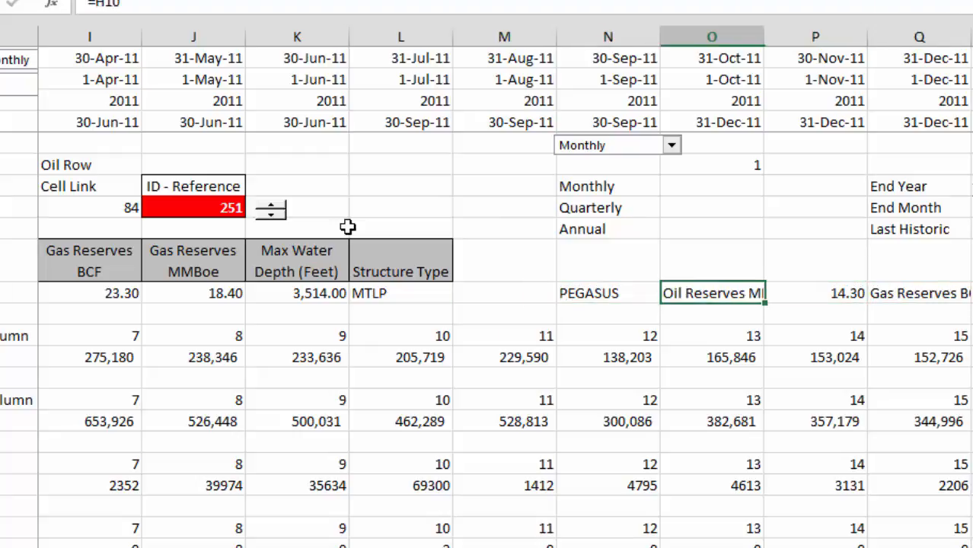
Step: Compare the reserves INDEX formulas in H11 and I11 with the linked reserves cells in row 11 up to R11
{"action": "key", "text": "Left"}
{"action": "key", "text": "Left"}
{"action": "key", "text": "Left"}
{"action": "key", "text": "Left"}
{"action": "key", "text": "Left"}
{"action": "key", "text": "Left"}
{"action": "key", "text": "Left"}
{"action": "key", "text": "Left"}
{"action": "key", "text": "Left"}
{"action": "key", "text": "Left"}
{"action": "key", "text": "Left"}
{"action": "key", "text": "Left"}
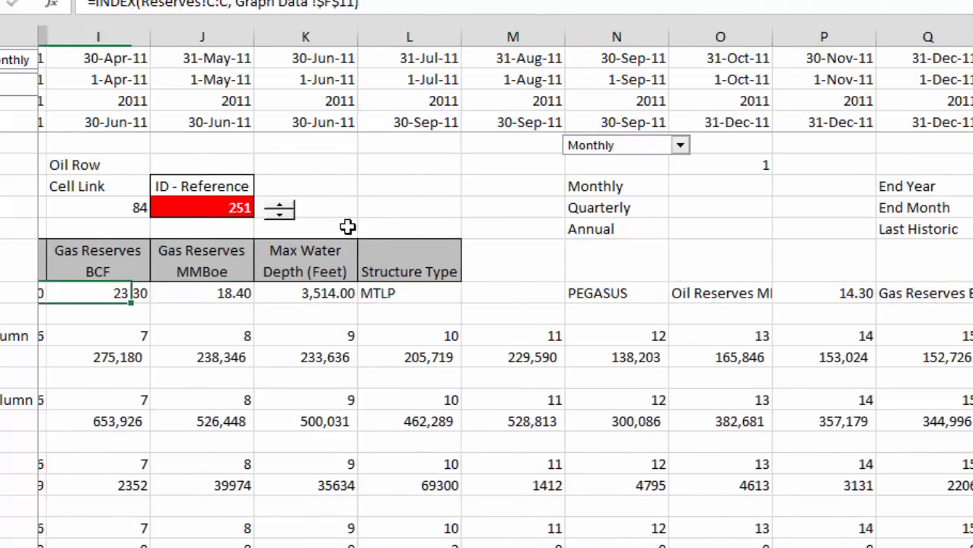
{"action": "key", "text": "Right"}
{"action": "key", "text": "Right"}
{"action": "key", "text": "Right"}
{"action": "key", "text": "Right"}
{"action": "key", "text": "Right"}
{"action": "key", "text": "Right"}
{"action": "key", "text": "Right"}
{"action": "key", "text": "Right"}
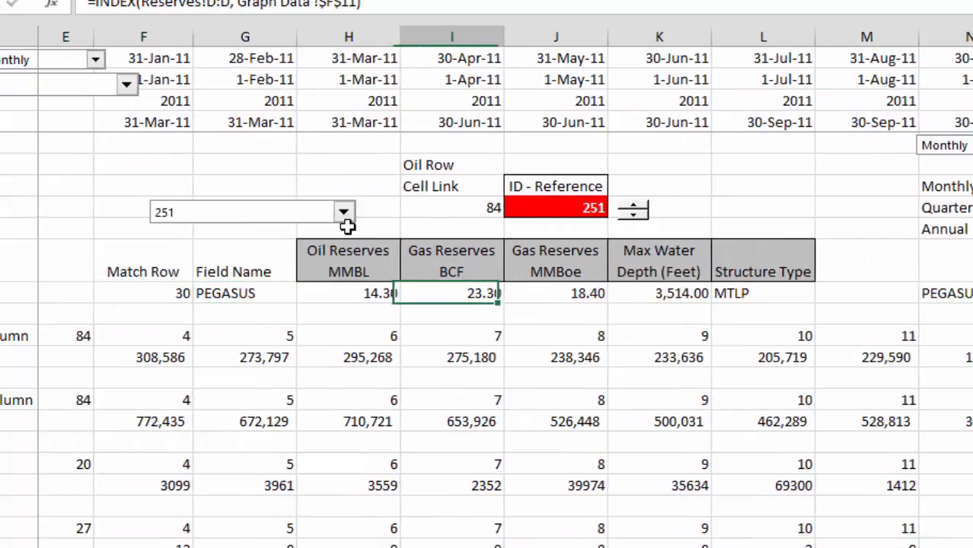
{"action": "key", "text": "Right"}
{"action": "key", "text": "Right"}
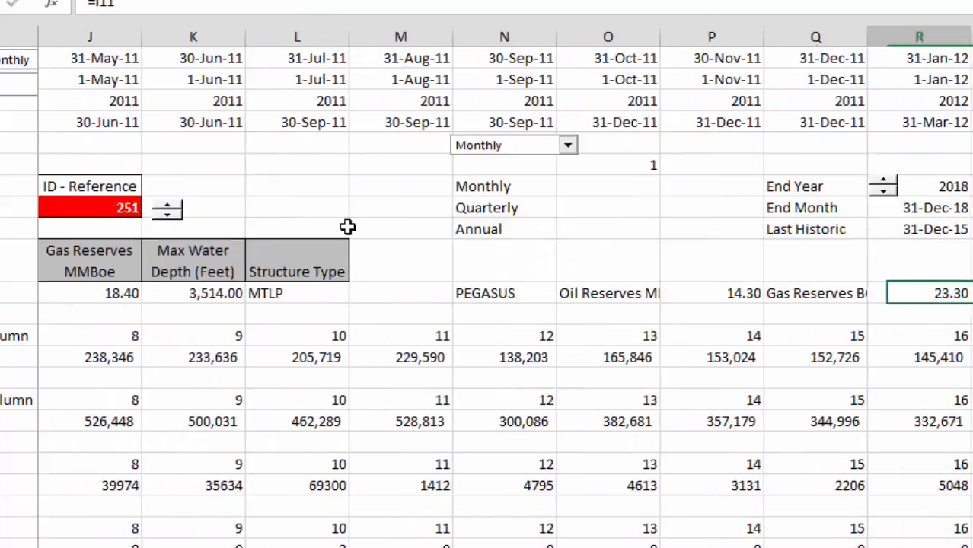
Step: Examine the MATCH formulas for the oil production row in E13 and the gas production row in E16
{"action": "key", "text": "Left"}
{"action": "key", "text": "Left"}
{"action": "key", "text": "Left"}
{"action": "key", "text": "Left"}
{"action": "key", "text": "Left"}
{"action": "key", "text": "Left"}
{"action": "key", "text": "Left"}
{"action": "key", "text": "Left"}
{"action": "key", "text": "Left"}
{"action": "key", "text": "Left"}
{"action": "key", "text": "Left"}
{"action": "key", "text": "Left"}
{"action": "key", "text": "Left"}
{"action": "key", "text": "Down"}
{"action": "key", "text": "Down"}
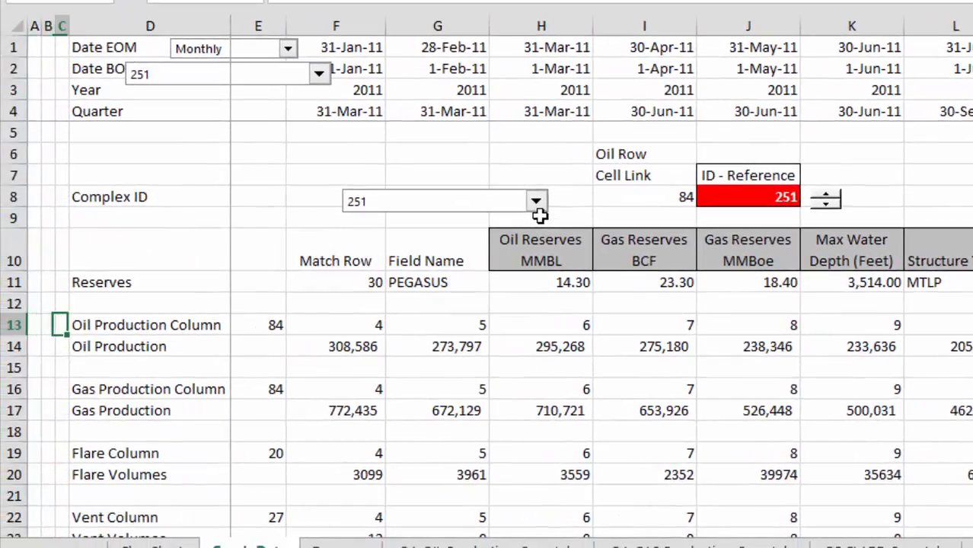
{"action": "key", "text": "Right"}
{"action": "key", "text": "Right"}
{"action": "key", "text": "Down"}
{"action": "key", "text": "Down"}
{"action": "key", "text": "Down"}
{"action": "key", "text": "Down"}
{"action": "key", "text": "Down"}
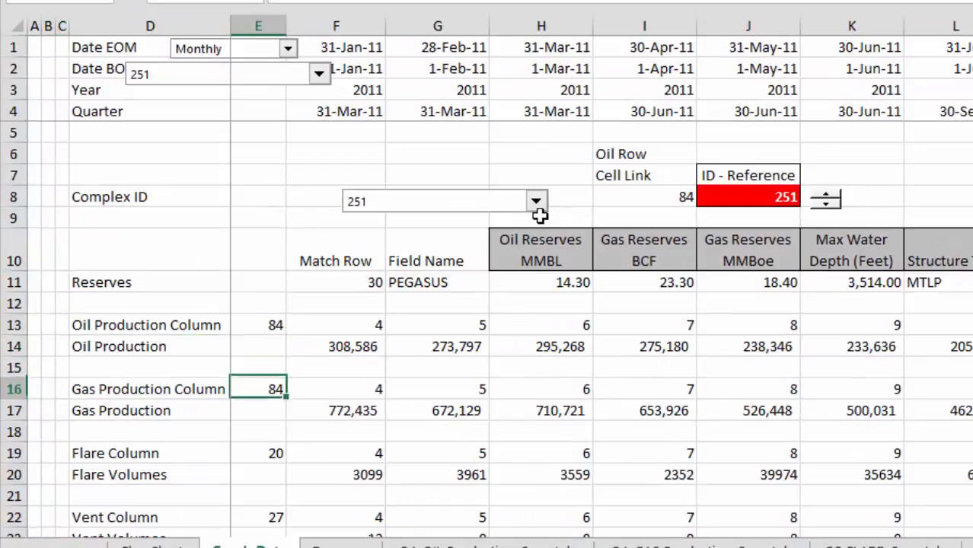
{"action": "key", "text": "Up"}
{"action": "key", "text": "Up"}
{"action": "key", "text": "Up"}
{"action": "key", "text": "Up"}
{"action": "key", "text": "Up"}
{"action": "key", "text": "F2"}
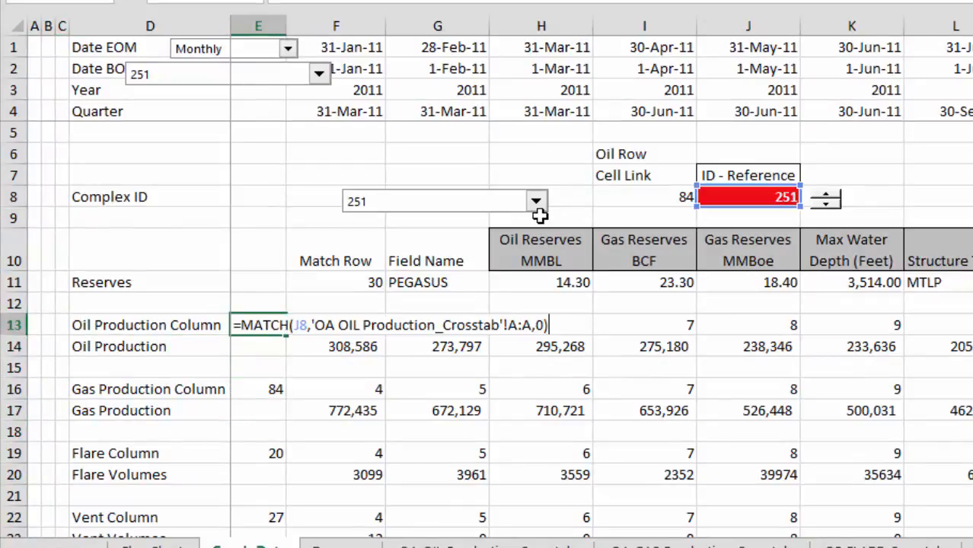
{"action": "key", "text": "Return"}
{"action": "key", "text": "Down"}
{"action": "key", "text": "Down"}
{"action": "key", "text": "F2"}
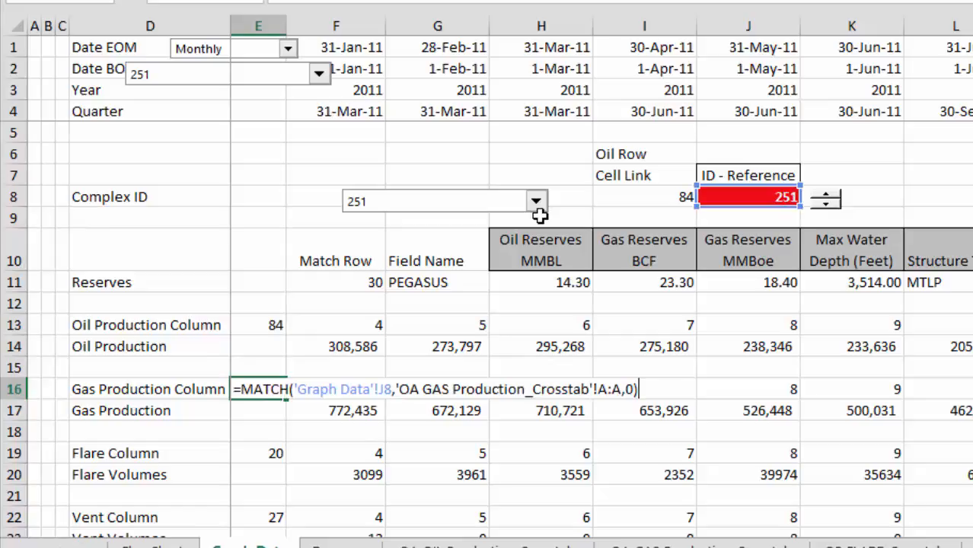
Step: Examine the MATCH formulas for the flare row in E19 and the vent row in E22
{"action": "key", "text": "Return"}
{"action": "key", "text": "Down"}
{"action": "key", "text": "Down"}
{"action": "key", "text": "Down"}
{"action": "key", "text": "F2"}
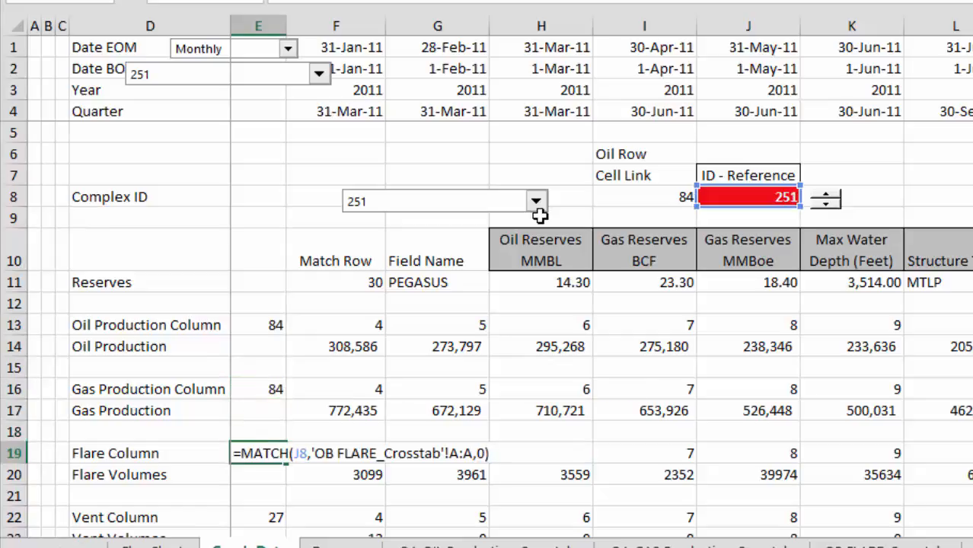
{"action": "key", "text": "Return"}
{"action": "key", "text": "Down"}
{"action": "key", "text": "Down"}
{"action": "key", "text": "F2"}
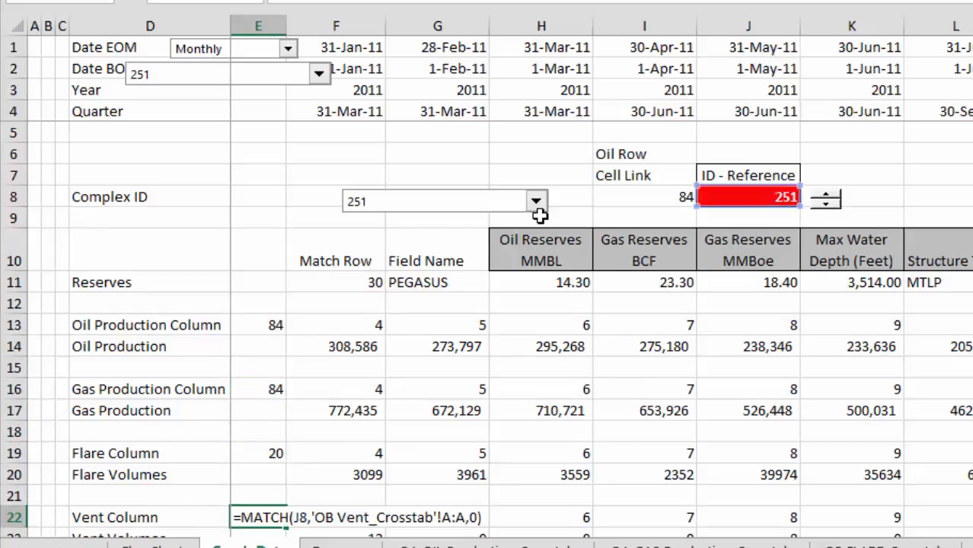
{"action": "key", "text": "Return"}
Step: Review the column numbers and volumes in column F for oil, gas, flare and vent, rows 13 to 23
{"action": "key", "text": "Up"}
{"action": "key", "text": "Up"}
{"action": "key", "text": "Up"}
{"action": "key", "text": "Up"}
{"action": "key", "text": "Up"}
{"action": "key", "text": "Up"}
{"action": "key", "text": "Up"}
{"action": "key", "text": "Up"}
{"action": "key", "text": "Right"}
{"action": "key", "text": "Right"}
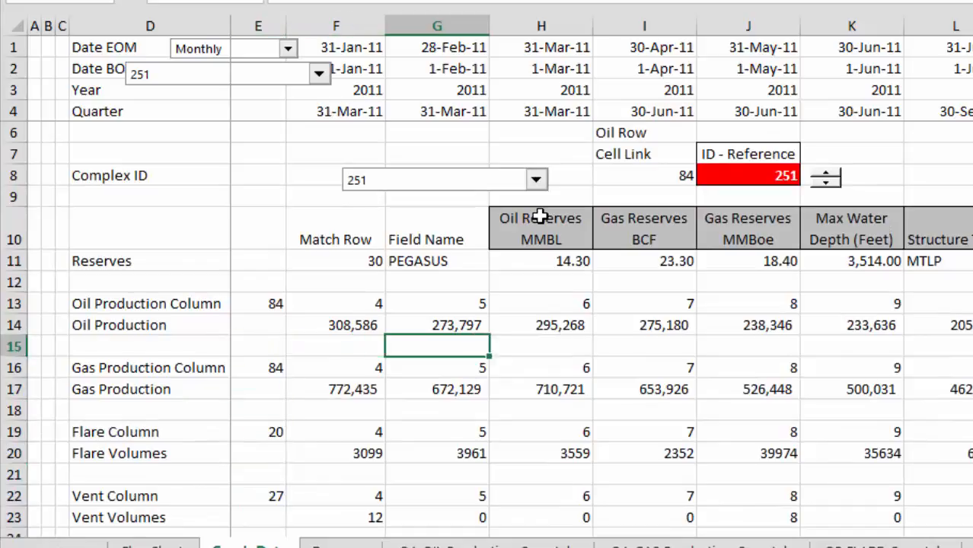
{"action": "key", "text": "Up"}
{"action": "key", "text": "Left"}
{"action": "key", "text": "Up"}
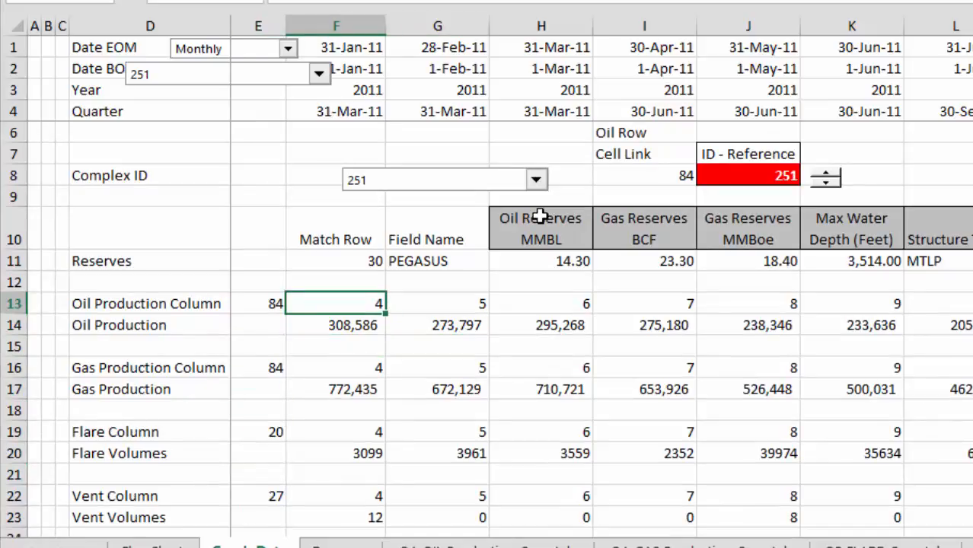
{"action": "key", "text": "Down"}
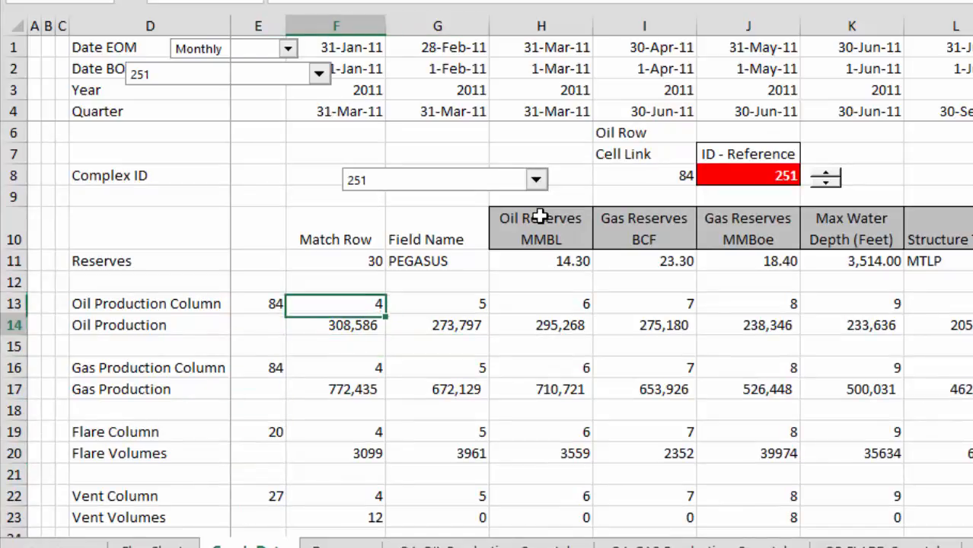
{"action": "key", "text": "Down"}
{"action": "key", "text": "Down"}
{"action": "key", "text": "Down"}
{"action": "key", "text": "Down"}
{"action": "key", "text": "Down"}
{"action": "key", "text": "Down"}
{"action": "key", "text": "Down"}
{"action": "key", "text": "Down"}
{"action": "key", "text": "Down"}
{"action": "key", "text": "Down"}
{"action": "key", "text": "Up"}
{"action": "key", "text": "Up"}
{"action": "key", "text": "Up"}
{"action": "key", "text": "Up"}
{"action": "key", "text": "Up"}
{"action": "key", "text": "Up"}
{"action": "key", "text": "Up"}
{"action": "key", "text": "Up"}
{"action": "key", "text": "Up"}
{"action": "key", "text": "Up"}
{"action": "key", "text": "Up"}
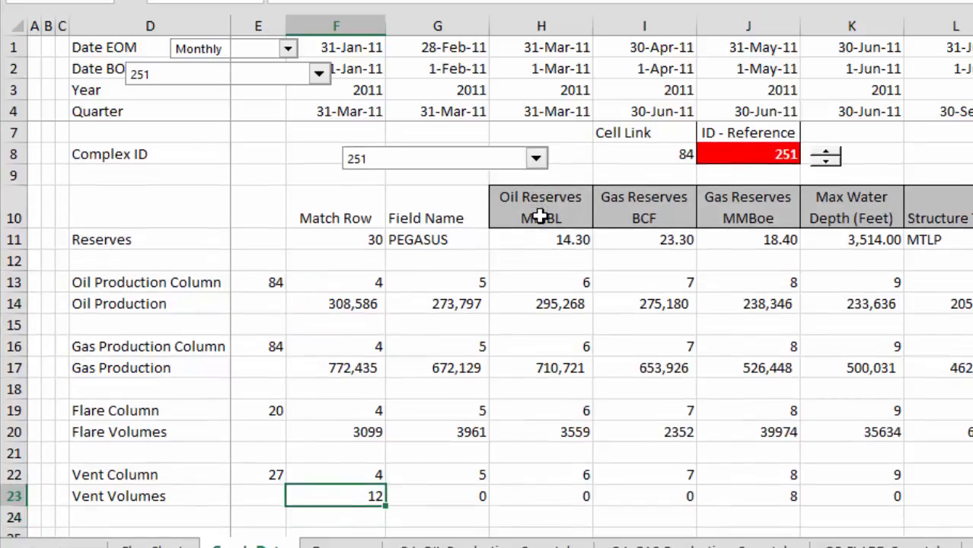
Step: Examine the INDEX formula for the first oil production value in F14
{"action": "key", "text": "Down"}
{"action": "key", "text": "F2"}
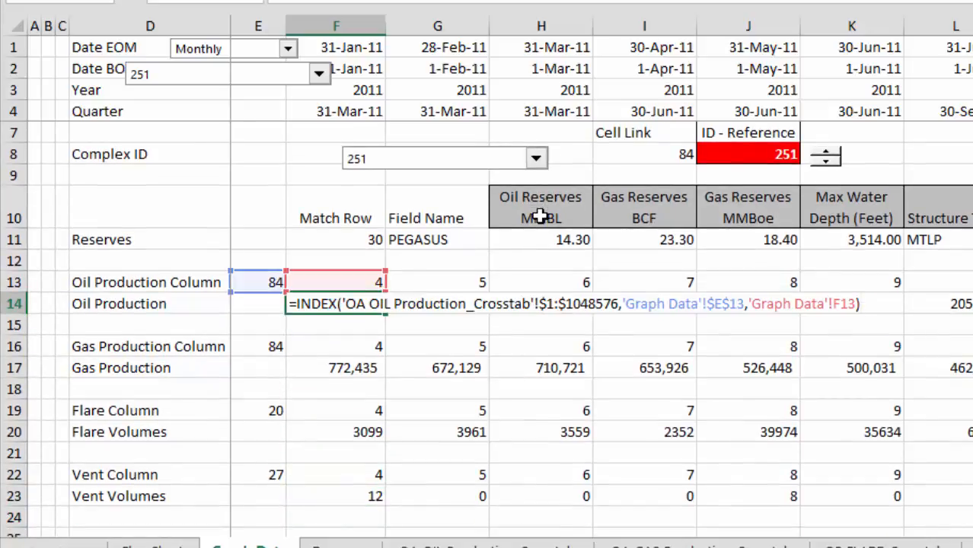
{"action": "key", "text": "Return"}
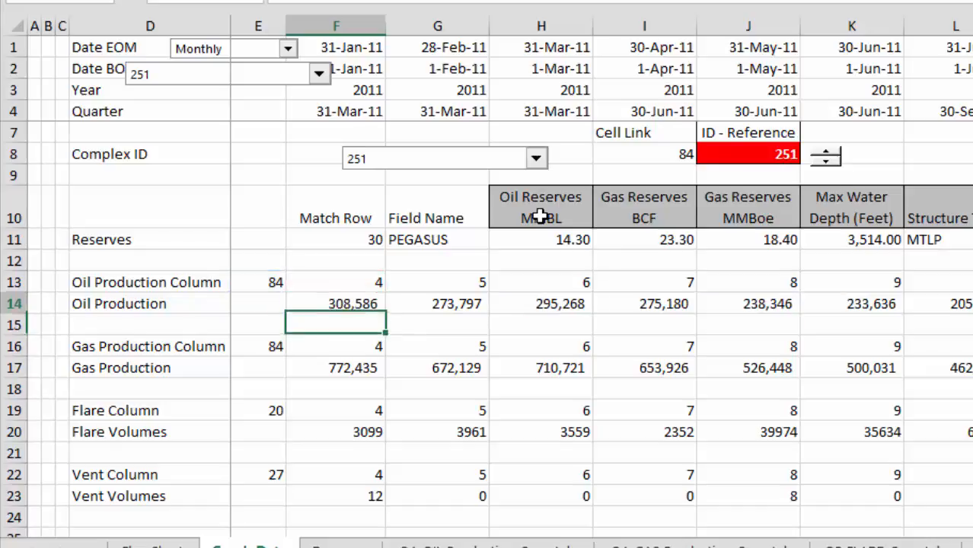
{"action": "key", "text": "Up"}
{"action": "key", "text": "Right"}
{"action": "key", "text": "Left"}
{"action": "key", "text": "Down"}
{"action": "key", "text": "Down"}
{"action": "key", "text": "Down"}
{"action": "key", "text": "Down"}
{"action": "key", "text": "Down"}
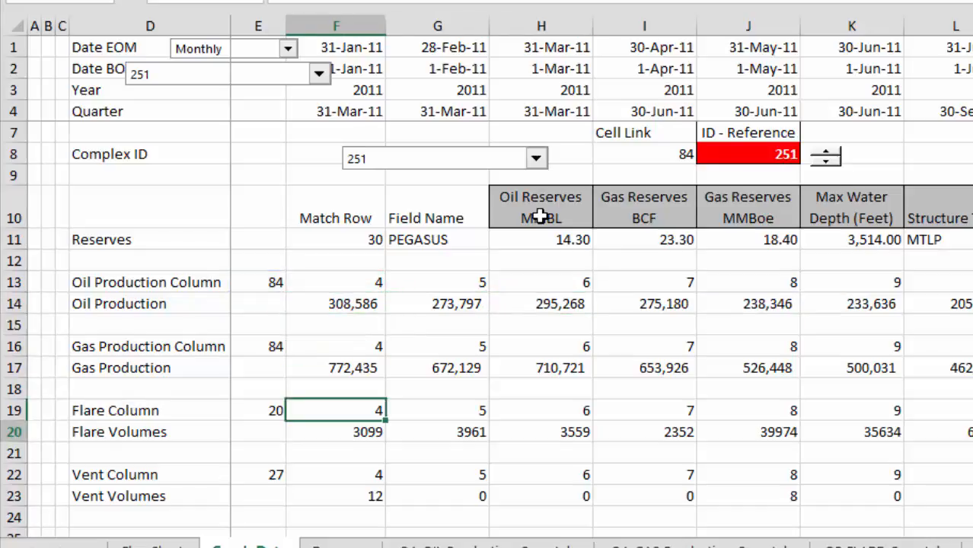
Step: Review the monthly section in column F, starting with the date row 26 and the oil production row 27
{"action": "key", "text": "Down"}
{"action": "key", "text": "Down"}
{"action": "key", "text": "Down"}
{"action": "key", "text": "Down"}
{"action": "key", "text": "Down"}
{"action": "key", "text": "Down"}
{"action": "key", "text": "Down"}
{"action": "key", "text": "Down"}
{"action": "key", "text": "Down"}
{"action": "key", "text": "Down"}
{"action": "key", "text": "Down"}
{"action": "key", "text": "Down"}
{"action": "key", "text": "Down"}
{"action": "key", "text": "Down"}
{"action": "key", "text": "Down"}
{"action": "key", "text": "Up"}
{"action": "key", "text": "Up"}
{"action": "key", "text": "Up"}
{"action": "key", "text": "Up"}
{"action": "key", "text": "Up"}
{"action": "key", "text": "Up"}
{"action": "key", "text": "Up"}
{"action": "key", "text": "Up"}
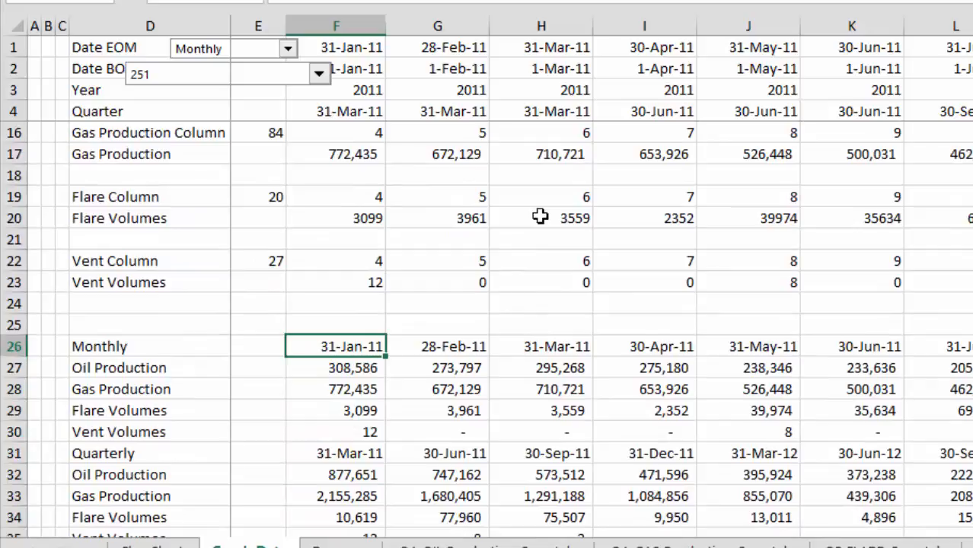
{"action": "key", "text": "Down"}
{"action": "key", "text": "Up"}
{"action": "key", "text": "Down"}
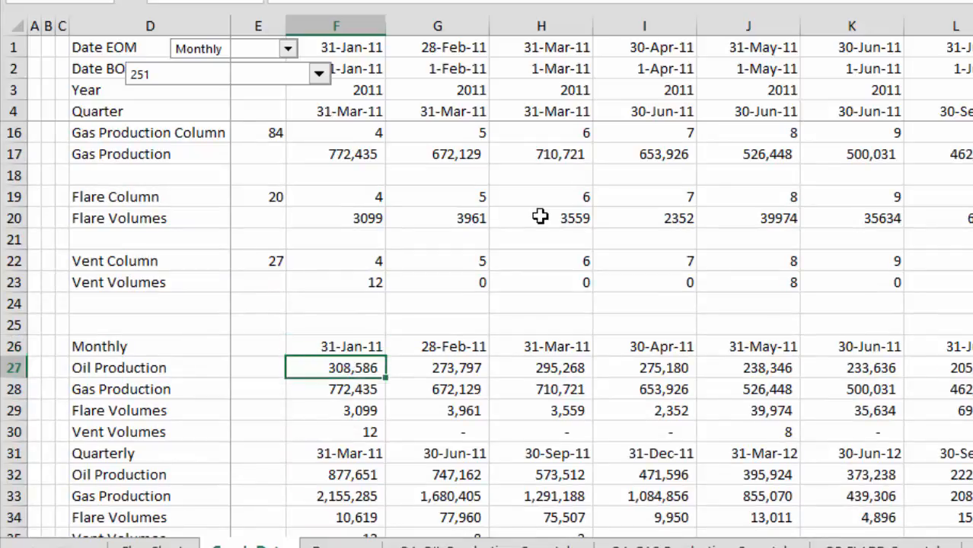
Step: Link the monthly gas production cell F28 to the gas production value in F17
{"action": "key", "text": "Down"}
{"action": "type", "text": "="}
{"action": "key", "text": "Up"}
{"action": "key", "text": "Up"}
{"action": "key", "text": "Up"}
{"action": "key", "text": "Up"}
{"action": "key", "text": "Up"}
{"action": "key", "text": "Up"}
{"action": "key", "text": "Up"}
{"action": "key", "text": "Up"}
{"action": "key", "text": "Up"}
{"action": "key", "text": "Up"}
{"action": "key", "text": "Up"}
{"action": "key", "text": "Return"}
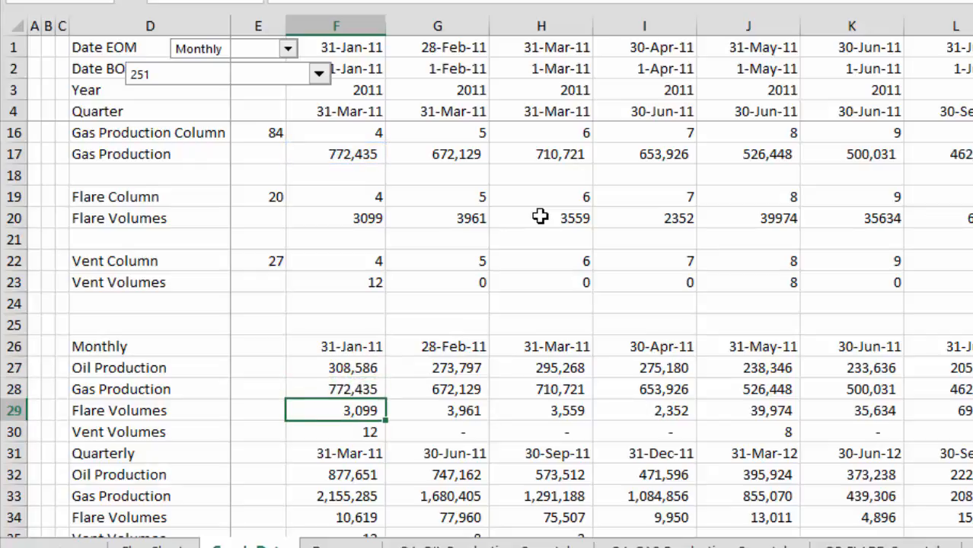
Step: Examine the quarterly SUMIF formulas for oil production in F32 and gas production in F33
{"action": "key", "text": "Down"}
{"action": "key", "text": "Down"}
{"action": "key", "text": "Down"}
{"action": "key", "text": "Up"}
{"action": "key", "text": "Down"}
{"action": "key", "text": "Down"}
{"action": "key", "text": "Down"}
{"action": "key", "text": "Down"}
{"action": "key", "text": "Down"}
{"action": "key", "text": "Down"}
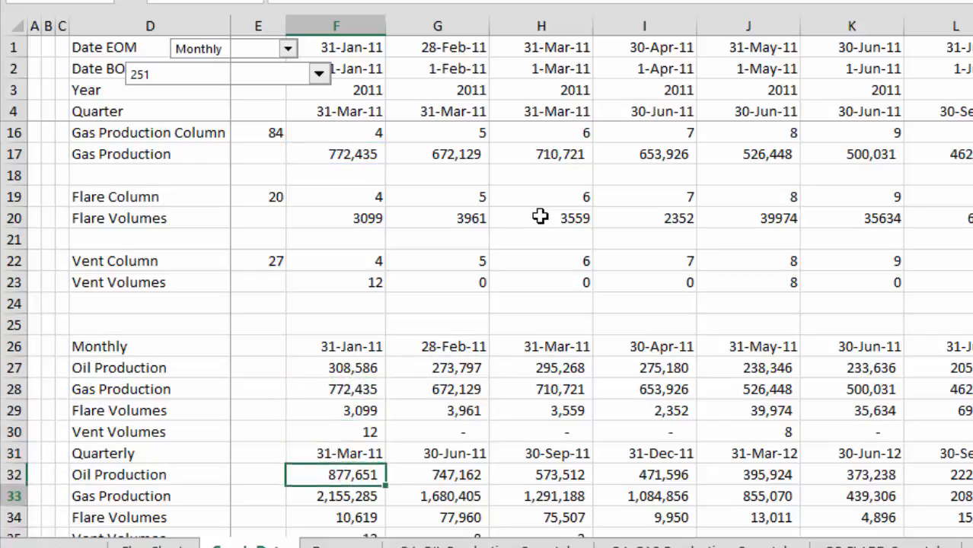
{"action": "key", "text": "Up"}
{"action": "key", "text": "Up"}
{"action": "key", "text": "Up"}
{"action": "key", "text": "Up"}
{"action": "key", "text": "Up"}
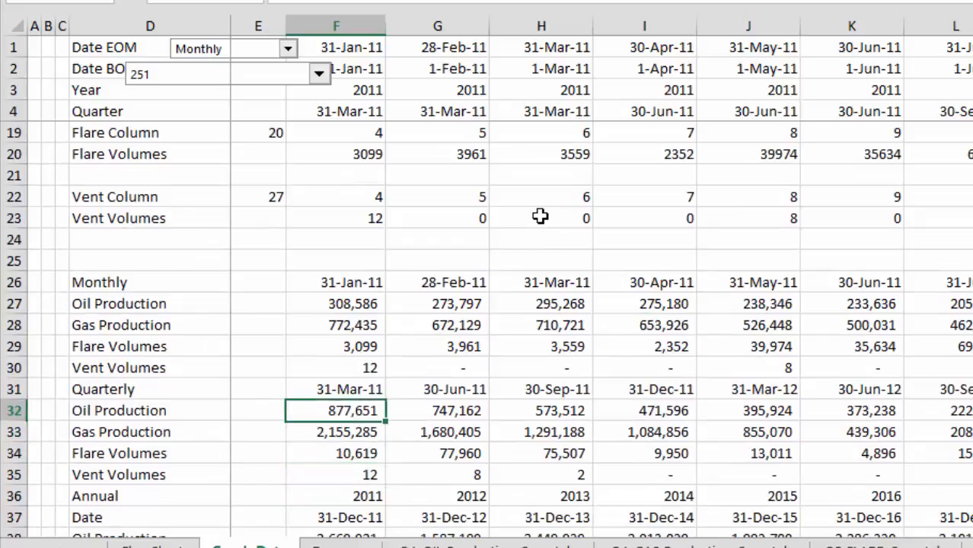
{"action": "key", "text": "F2"}
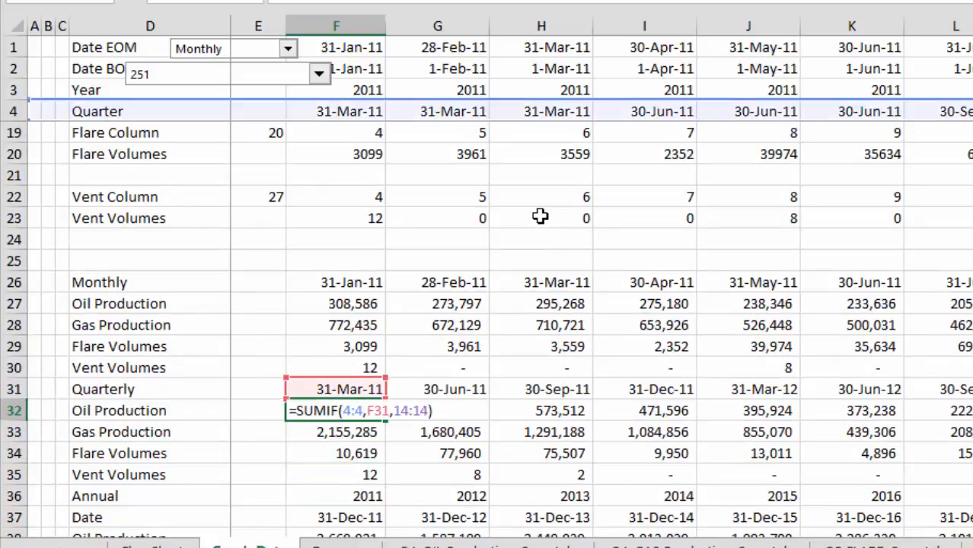
{"action": "key", "text": "Return"}
{"action": "key", "text": "F2"}
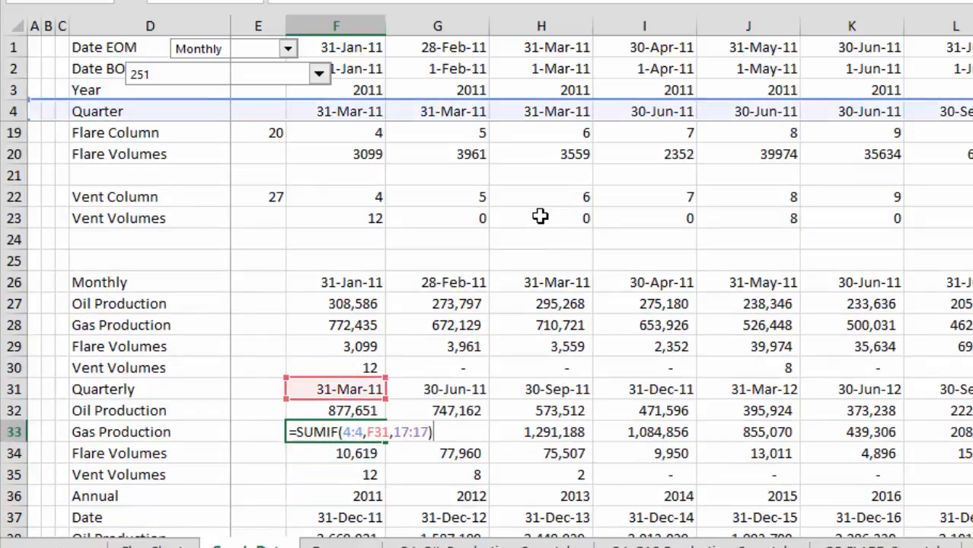
{"action": "key", "text": "Return"}
Step: Review the annual oil, gas, flare and vent values in column F, rows 36 to 41
{"action": "key", "text": "Down"}
{"action": "key", "text": "Down"}
{"action": "key", "text": "Down"}
{"action": "key", "text": "Down"}
{"action": "key", "text": "Down"}
{"action": "key", "text": "Down"}
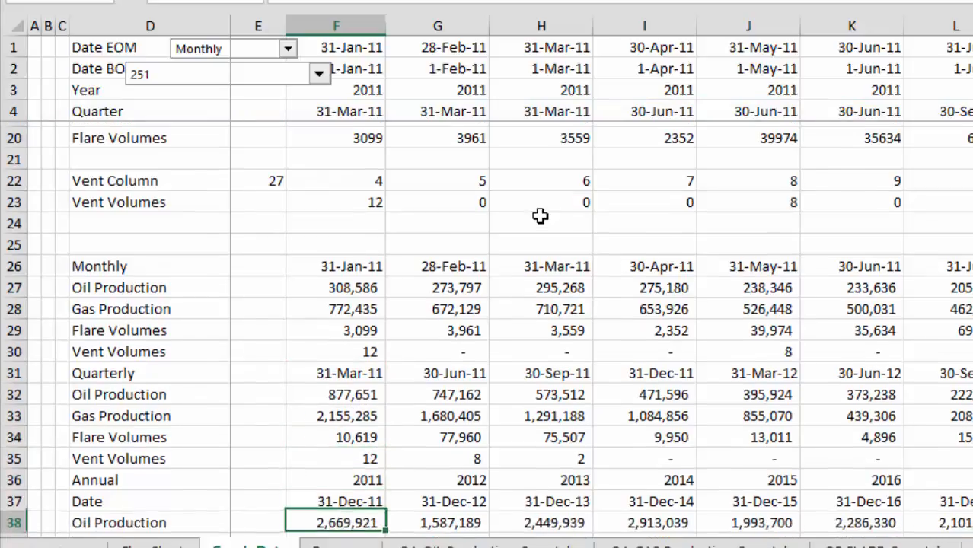
{"action": "key", "text": "Down"}
{"action": "key", "text": "Down"}
{"action": "key", "text": "Up"}
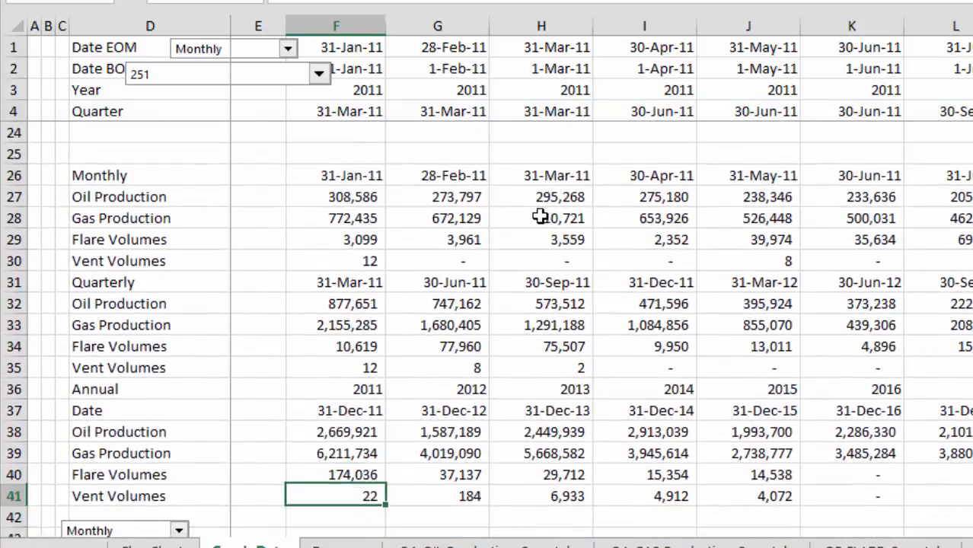
Step: Review the selected-period section controlled by the Monthly selector, rows 44 to 48
{"action": "key", "text": "Down"}
{"action": "key", "text": "Down"}
{"action": "key", "text": "Down"}
{"action": "key", "text": "Down"}
{"action": "key", "text": "Down"}
{"action": "key", "text": "Down"}
{"action": "key", "text": "Down"}
{"action": "key", "text": "Down"}
{"action": "key", "text": "Down"}
{"action": "key", "text": "Down"}
{"action": "key", "text": "Down"}
{"action": "key", "text": "Down"}
{"action": "key", "text": "Down"}
{"action": "key", "text": "Up"}
{"action": "key", "text": "Up"}
{"action": "key", "text": "Up"}
{"action": "key", "text": "Up"}
{"action": "key", "text": "Up"}
{"action": "key", "text": "Up"}
{"action": "key", "text": "Up"}
{"action": "key", "text": "Up"}
{"action": "key", "text": "Up"}
{"action": "key", "text": "Up"}
{"action": "key", "text": "Up"}
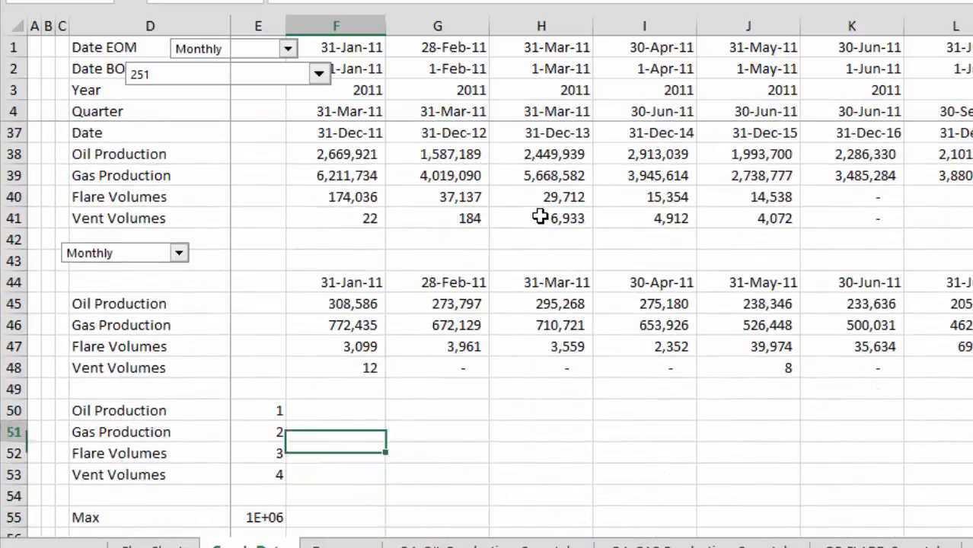
{"action": "key", "text": "Down"}
{"action": "key", "text": "Down"}
{"action": "key", "text": "Up"}
{"action": "key", "text": "Down"}
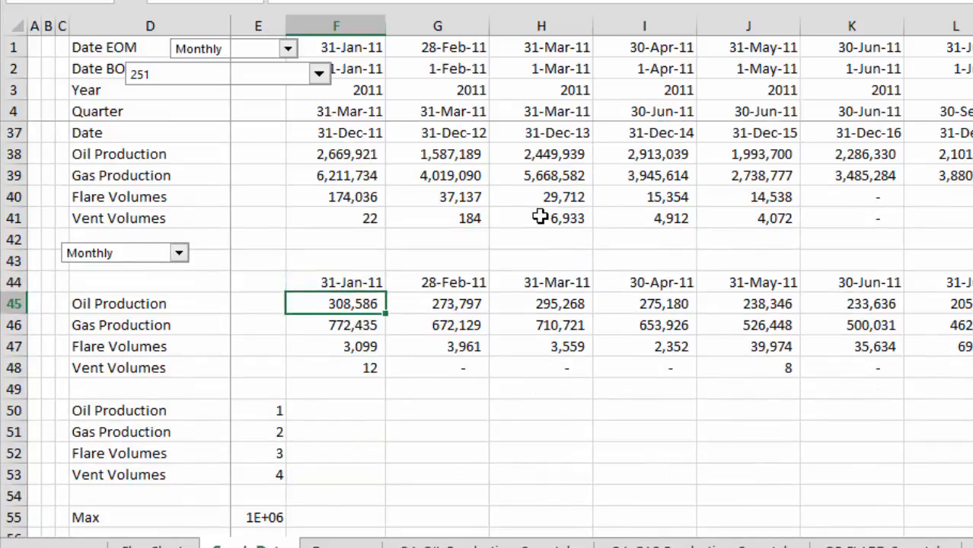
Step: Review the series numbers, Max, historic and forecast rows and start and end dates in rows 50 to 68
{"action": "key", "text": "Down"}
{"action": "key", "text": "Down"}
{"action": "key", "text": "Down"}
{"action": "key", "text": "Down"}
{"action": "key", "text": "Down"}
{"action": "key", "text": "Down"}
{"action": "key", "text": "Down"}
{"action": "key", "text": "Down"}
{"action": "key", "text": "Down"}
{"action": "key", "text": "Down"}
{"action": "key", "text": "Down"}
{"action": "key", "text": "Down"}
{"action": "key", "text": "Down"}
{"action": "key", "text": "Down"}
{"action": "key", "text": "Down"}
{"action": "key", "text": "Down"}
{"action": "key", "text": "Down"}
{"action": "key", "text": "Down"}
{"action": "key", "text": "Down"}
{"action": "key", "text": "Down"}
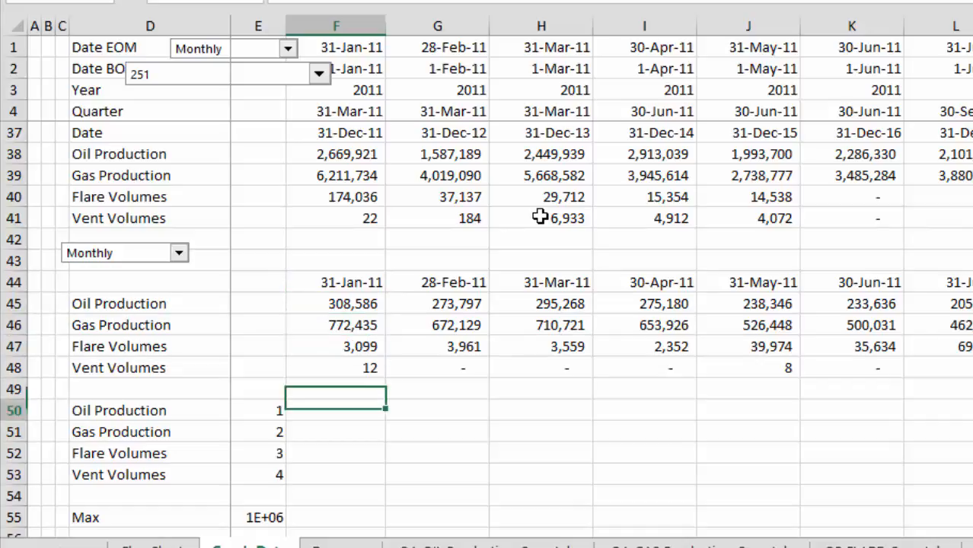
{"action": "key", "text": "Up"}
{"action": "key", "text": "Up"}
{"action": "key", "text": "Up"}
{"action": "key", "text": "Up"}
{"action": "key", "text": "Up"}
{"action": "key", "text": "Up"}
{"action": "key", "text": "Up"}
{"action": "key", "text": "Up"}
{"action": "key", "text": "Up"}
{"action": "key", "text": "Up"}
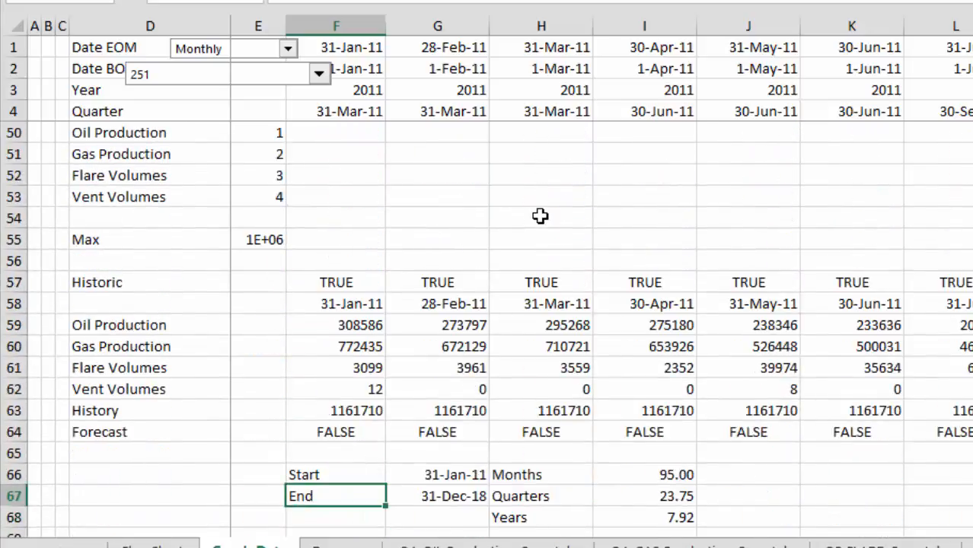
Step: Create a default chart on its own sheet from rows 58 to 64, from column D through the last data column
{"action": "key", "text": "Left"}
{"action": "key", "text": "Left"}
{"action": "key", "text": "Left"}
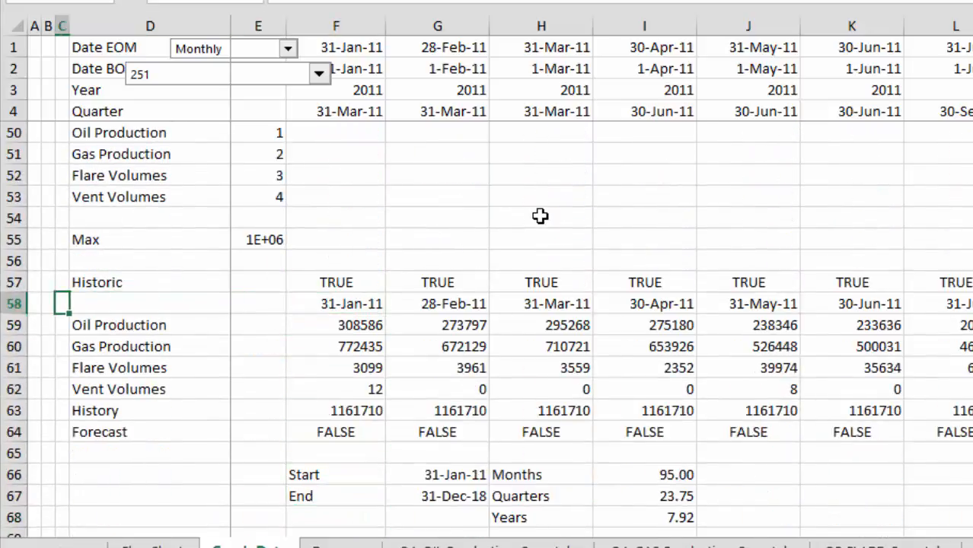
{"action": "key", "text": "Right"}
{"action": "key", "text": "Right"}
{"action": "key", "text": "Right"}
{"action": "key", "text": "Left"}
{"action": "key", "text": "Left"}
{"action": "key", "text": "Left"}
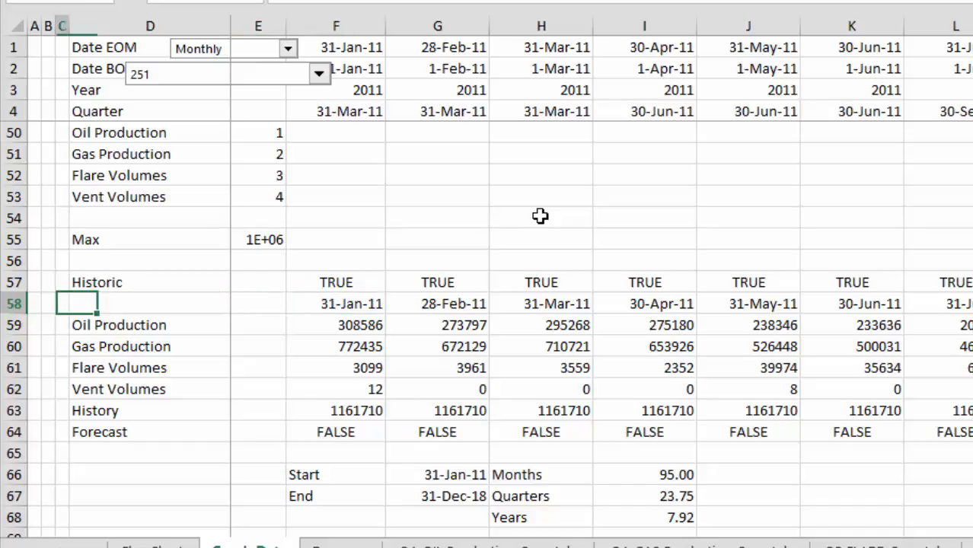
{"action": "key", "text": "Right"}
{"action": "key", "text": "shift+Down"}
{"action": "key", "text": "shift+Down"}
{"action": "key", "text": "shift+Down"}
{"action": "key", "text": "shift+Down"}
{"action": "key", "text": "shift+Down"}
{"action": "key", "text": "shift+Down"}
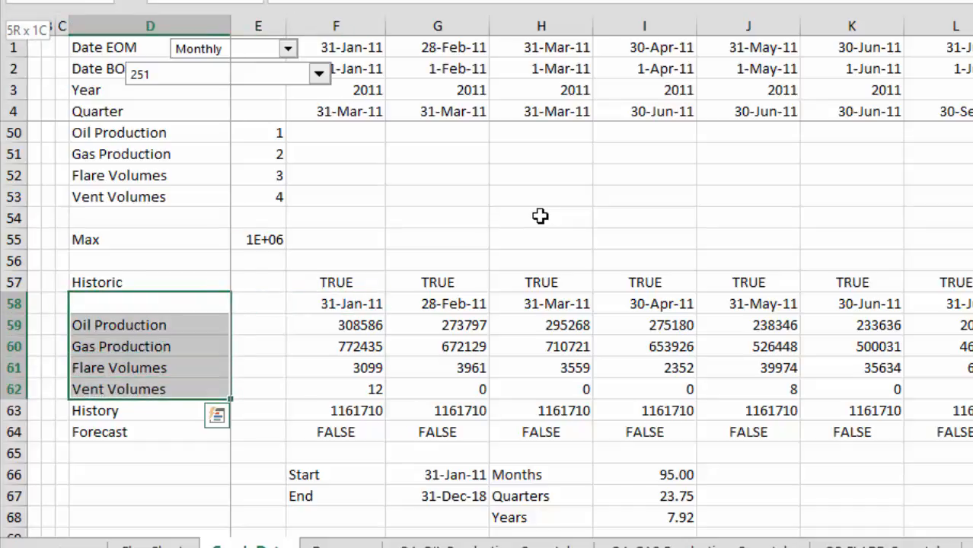
{"action": "key", "text": "shift+Right"}
{"action": "key", "text": "shift+Right"}
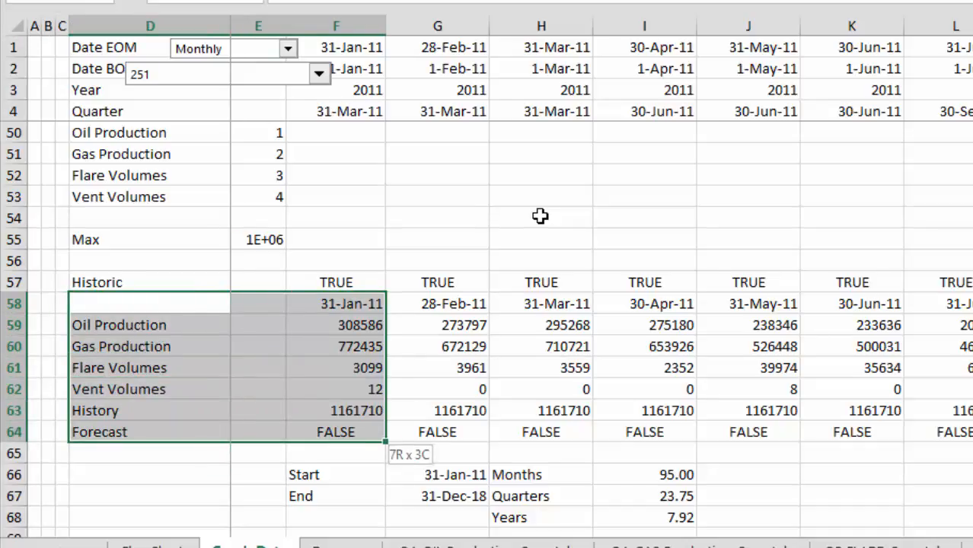
{"action": "key", "text": "ctrl+shift+Right"}
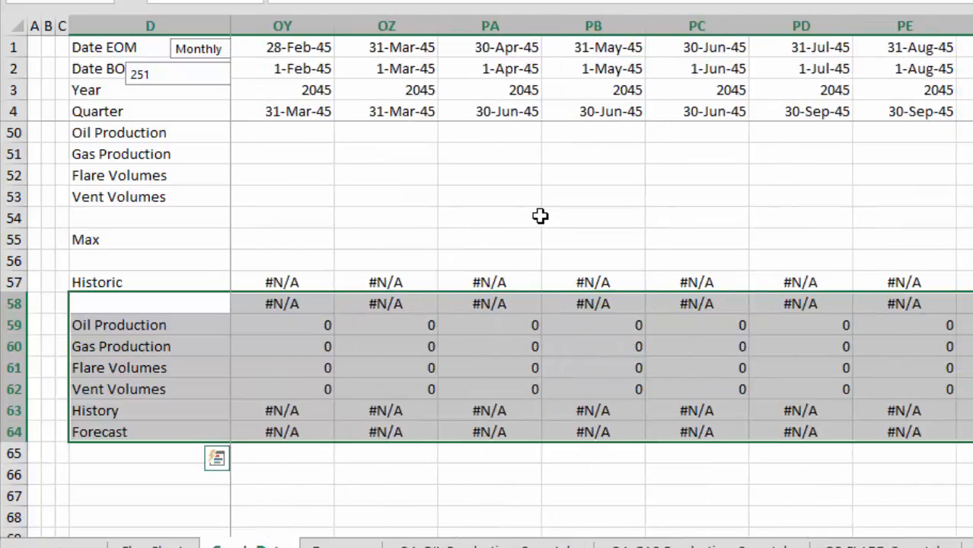
{"action": "key", "text": "F11"}
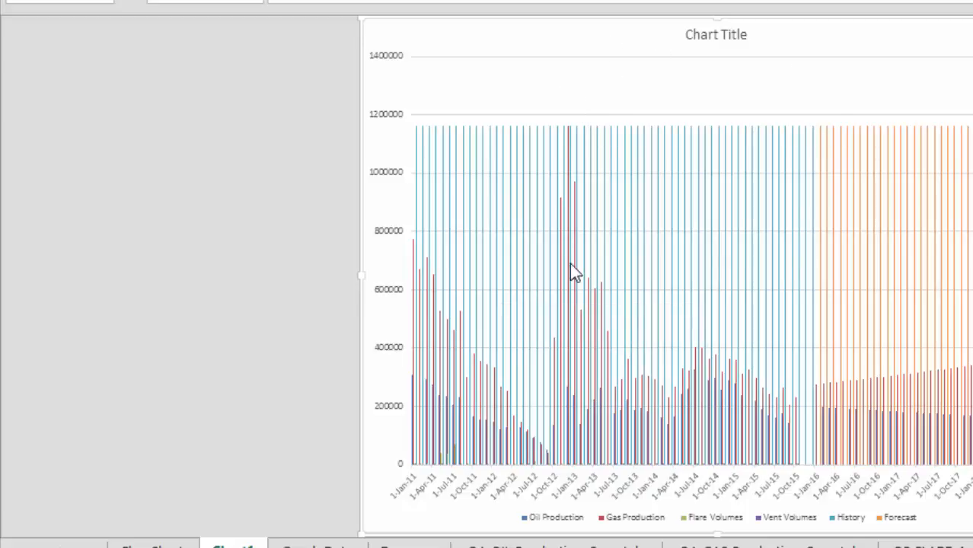
Step: Delete the Chart1 sheet from the workbook
{"action": "key", "text": "alt+e"}
{"action": "key", "text": "l"}
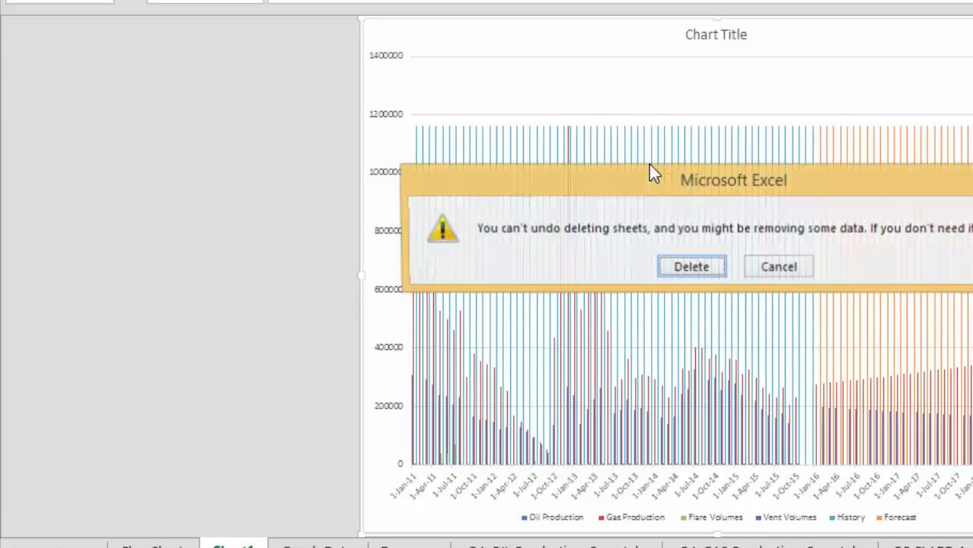
{"action": "key", "text": "Return"}
Step: Create a new default chart sheet from the selected-period date, oil, gas, flare, vent, History and Forecast rows across all data columns
{"action": "key", "text": "Up"}
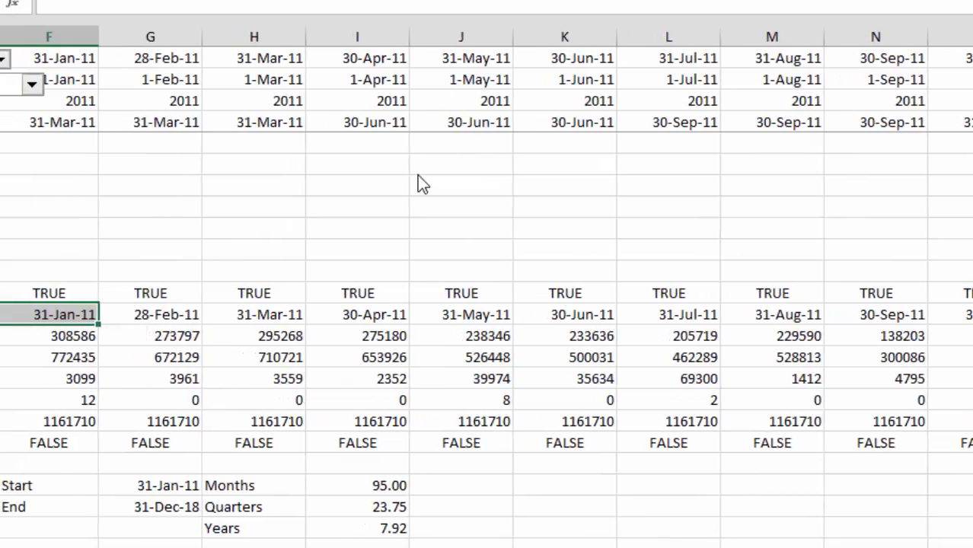
{"action": "key", "text": "ctrl+shift+Right"}
{"action": "key", "text": "shift+Down"}
{"action": "key", "text": "shift+Down"}
{"action": "key", "text": "shift+Down"}
{"action": "key", "text": "shift+Down"}
{"action": "key", "text": "shift+Down"}
{"action": "key", "text": "shift+Down"}
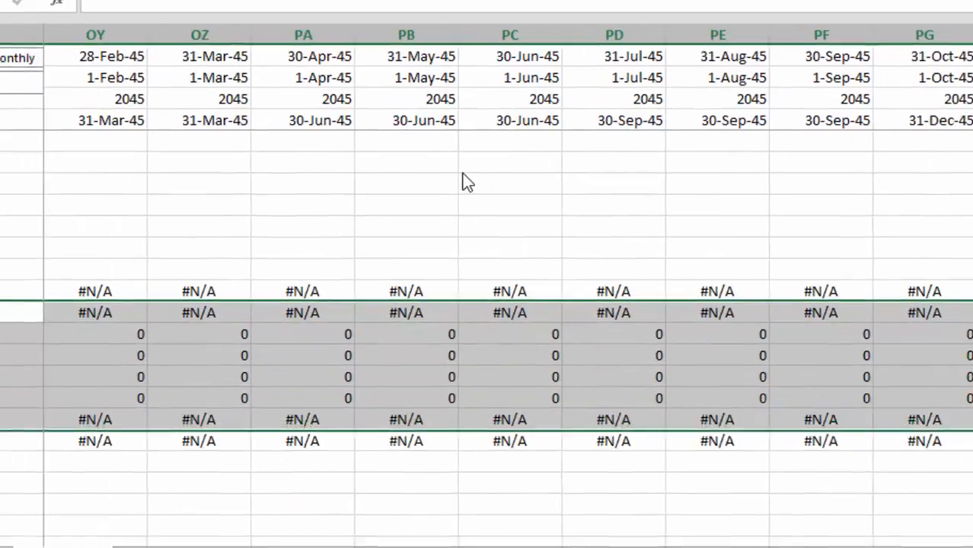
{"action": "key", "text": "F11"}
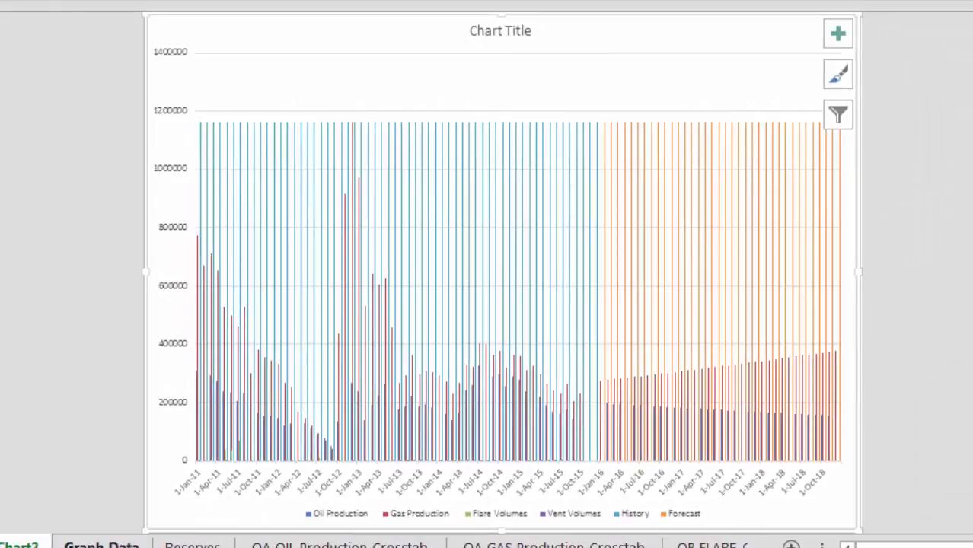
Step: Copy the Complex ID drop-down from the Graph Data sheet and paste it onto the Chart2 sheet
{"action": "key", "text": "ctrl+Page_Down"}
{"action": "key", "text": "Left"}
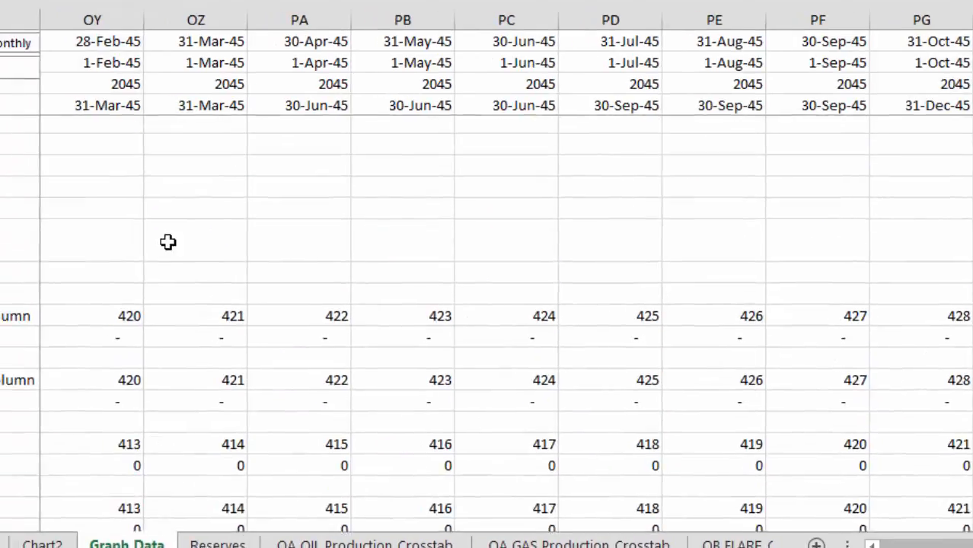
{"action": "key", "text": "Right"}
{"action": "key", "text": "Right"}
{"action": "key", "text": "Right"}
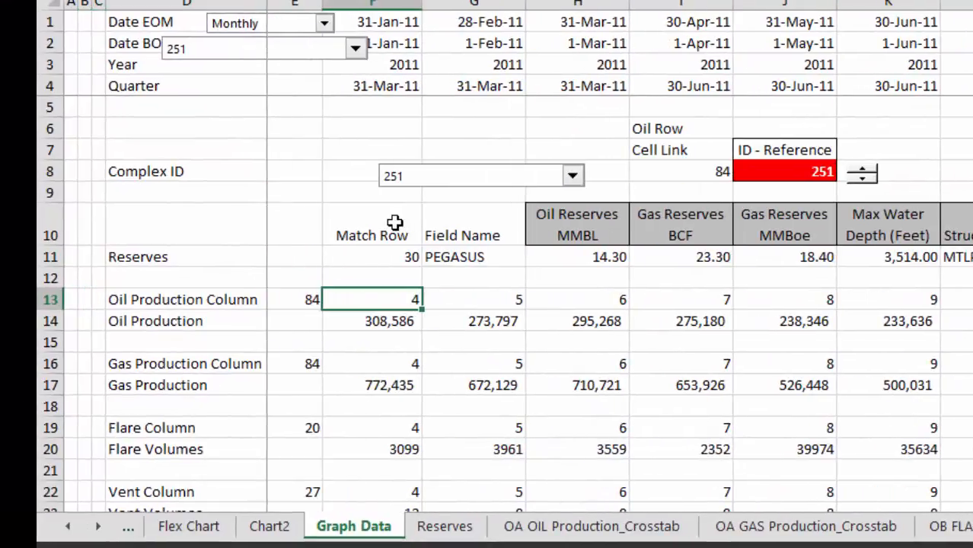
{"action": "right_click", "coordinate": [444, 176]}
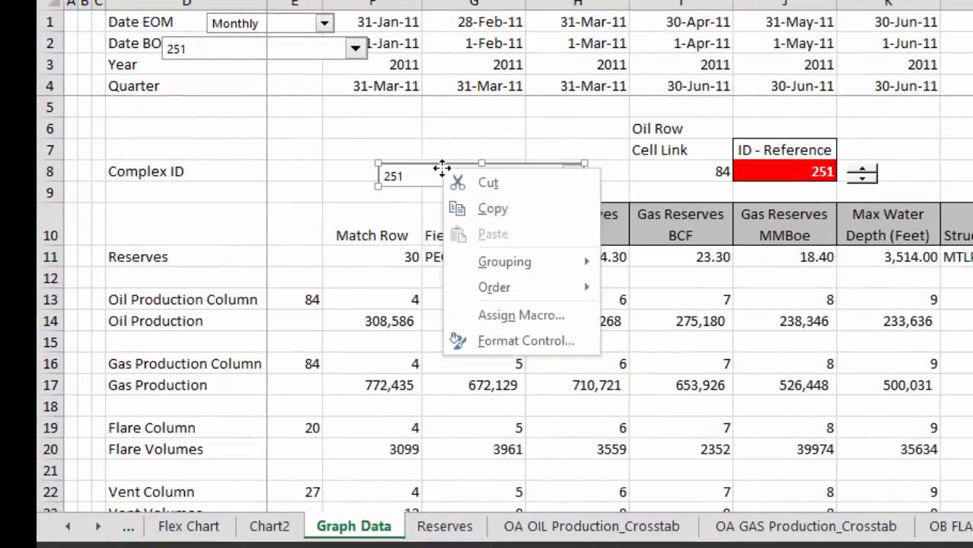
{"action": "left_click", "coordinate": [476, 207]}
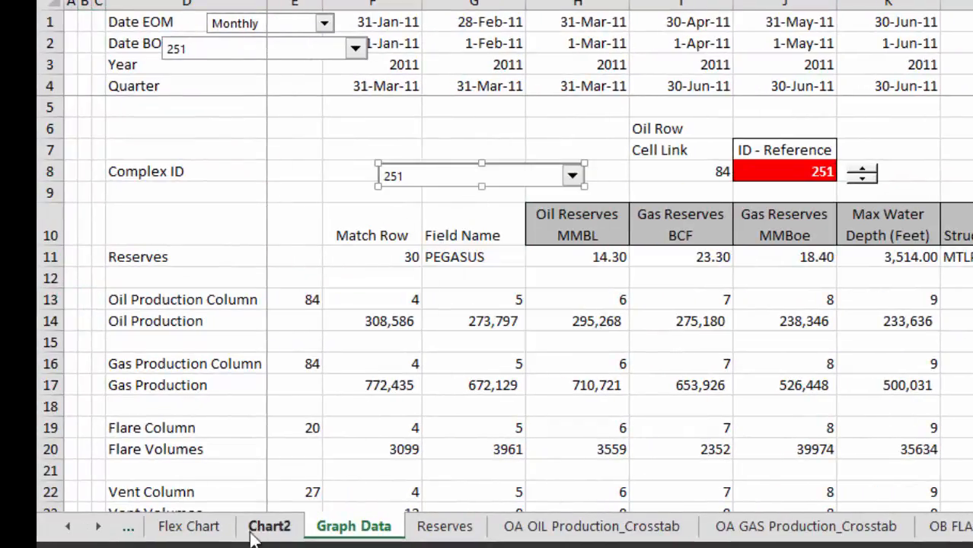
{"action": "left_click", "coordinate": [269, 526]}
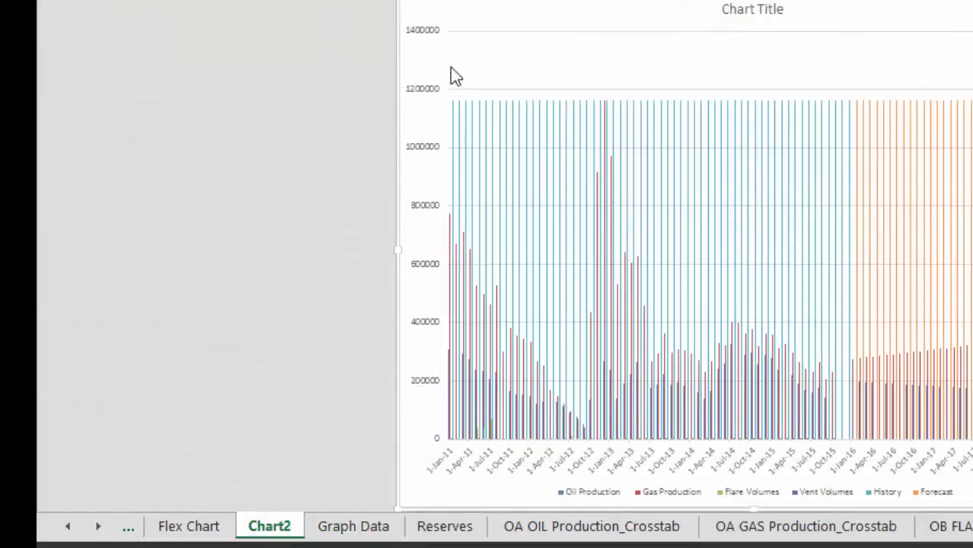
{"action": "left_click", "coordinate": [457, 22]}
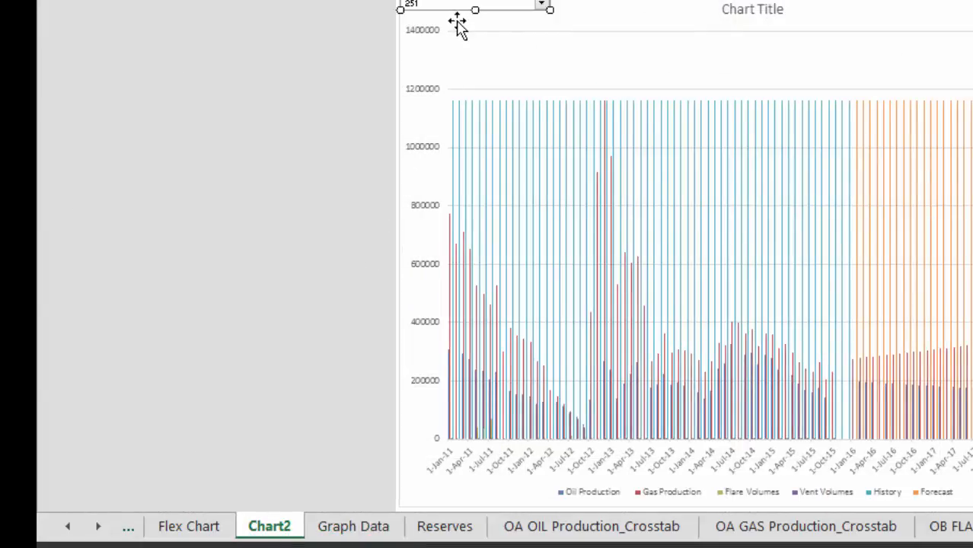
{"action": "left_click", "coordinate": [560, 48]}
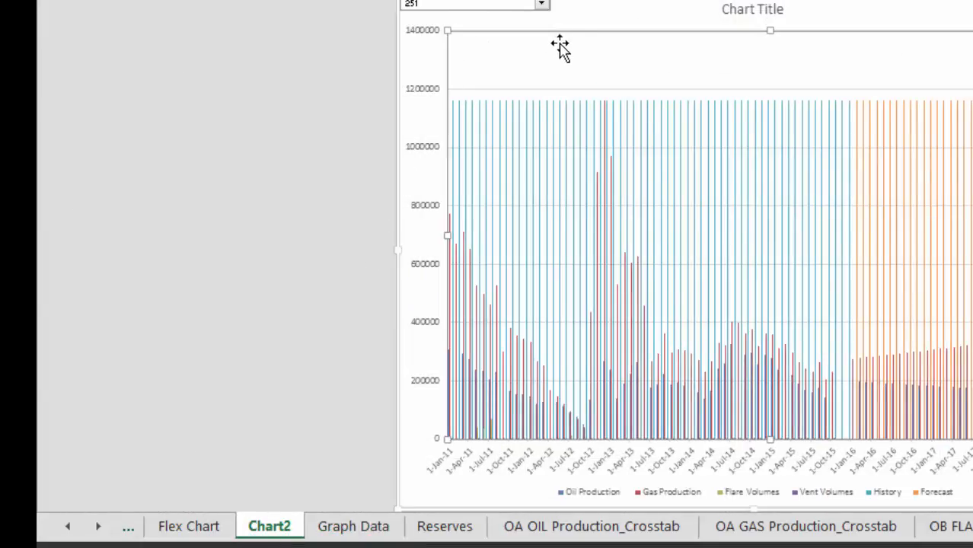
Step: Choose complex 293 in the drop-down on the Chart2 sheet
{"action": "left_click", "coordinate": [545, 7]}
{"action": "key", "text": "Down"}
{"action": "key", "text": "Down"}
{"action": "key", "text": "Down"}
{"action": "key", "text": "Down"}
{"action": "key", "text": "Down"}
{"action": "key", "text": "Down"}
{"action": "key", "text": "Down"}
{"action": "key", "text": "Down"}
{"action": "key", "text": "Down"}
{"action": "key", "text": "Down"}
{"action": "key", "text": "Down"}
{"action": "key", "text": "Down"}
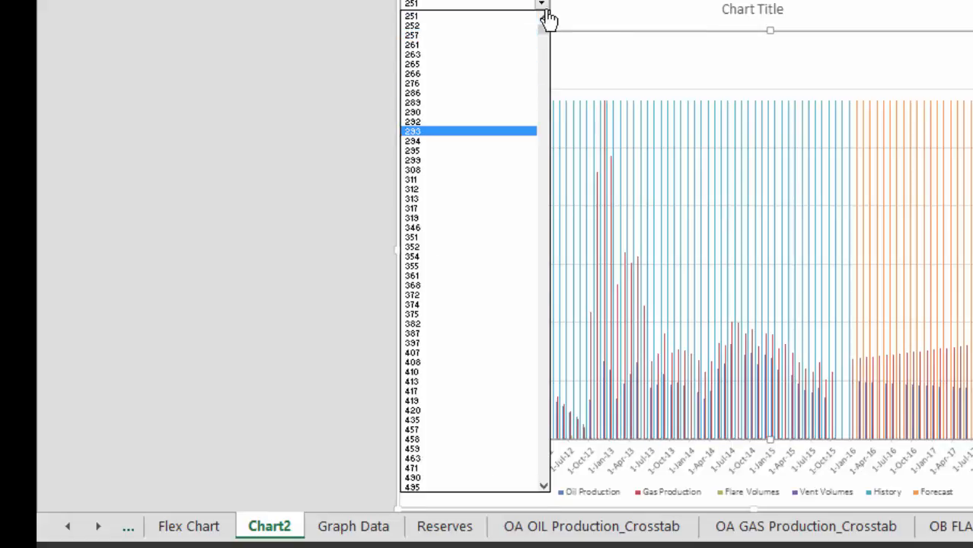
{"action": "key", "text": "Return"}
Step: Switch the chart to complex 361 with its drop-down
{"action": "left_click", "coordinate": [546, 9]}
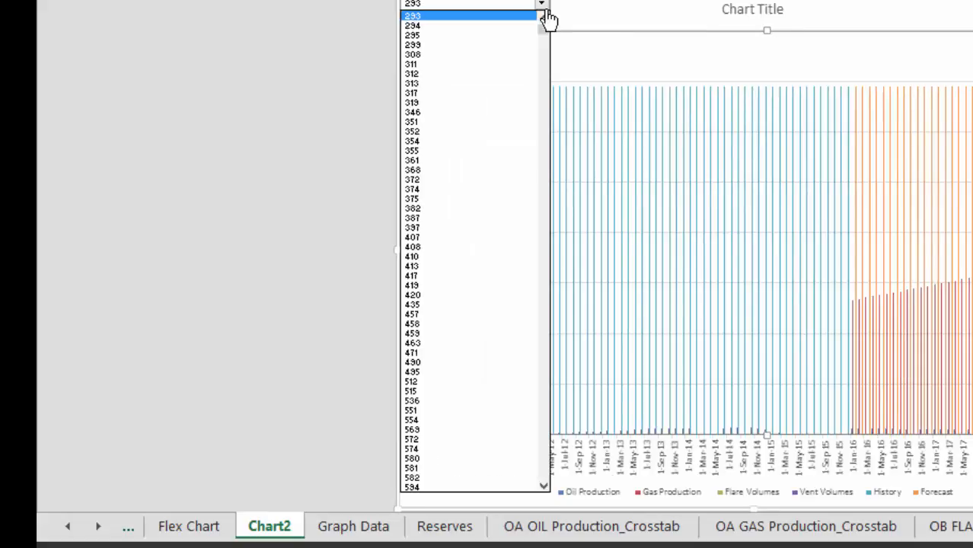
{"action": "key", "text": "Down"}
{"action": "key", "text": "Down"}
{"action": "key", "text": "Down"}
{"action": "key", "text": "Down"}
{"action": "key", "text": "Down"}
{"action": "key", "text": "Down"}
{"action": "key", "text": "Down"}
{"action": "key", "text": "Down"}
{"action": "key", "text": "Down"}
{"action": "key", "text": "Down"}
{"action": "key", "text": "Down"}
{"action": "key", "text": "Down"}
{"action": "key", "text": "Down"}
{"action": "key", "text": "Down"}
{"action": "key", "text": "Down"}
{"action": "key", "text": "Return"}
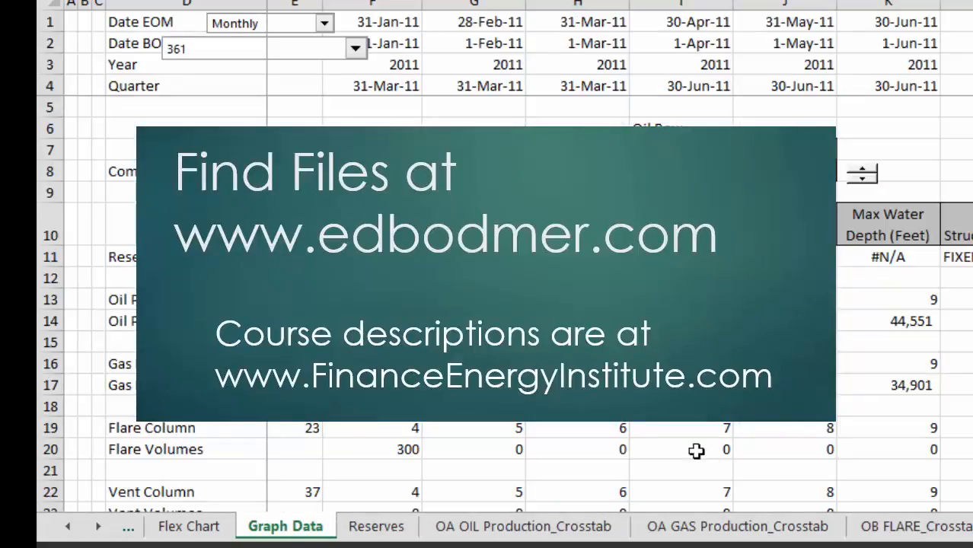
{"action": "left_click", "coordinate": [578, 343]}
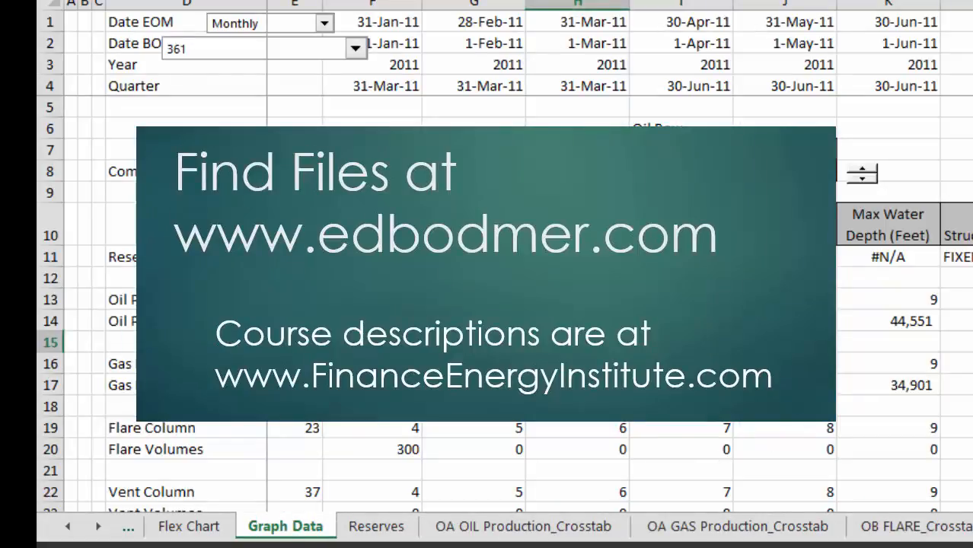
{"action": "key", "text": "F10"}
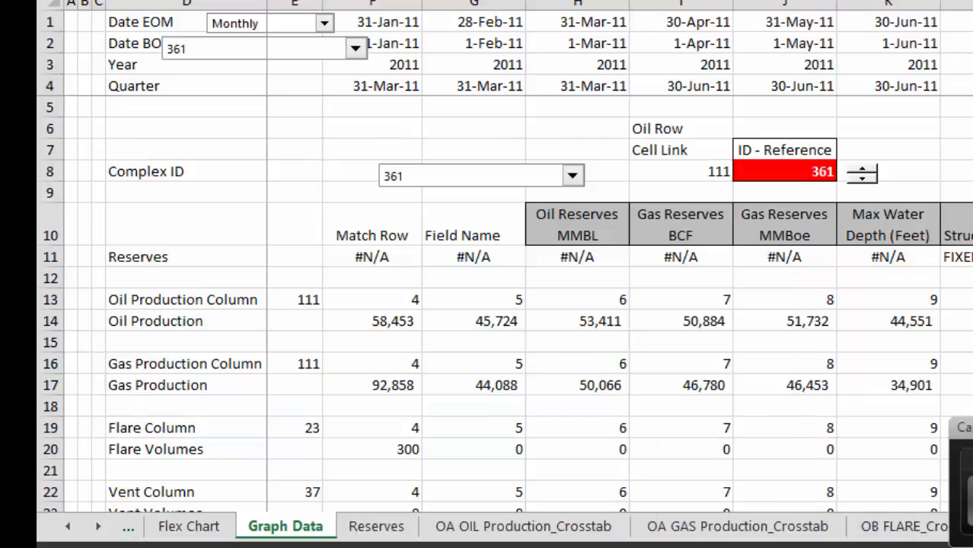